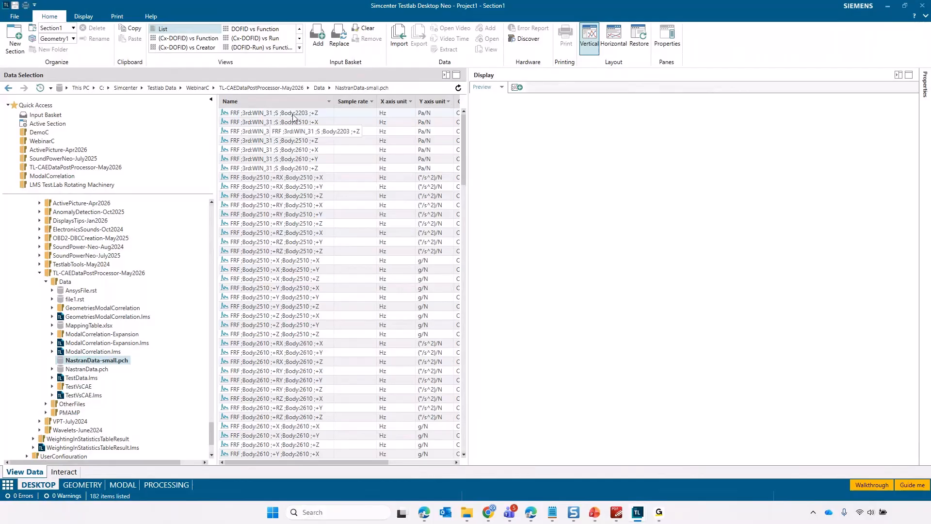
Step: Switch to the File Explorer folder with the 3D driver configuration files and open FEPointMap.xml
{"action": "mouse_move", "coordinate": [468, 513]}
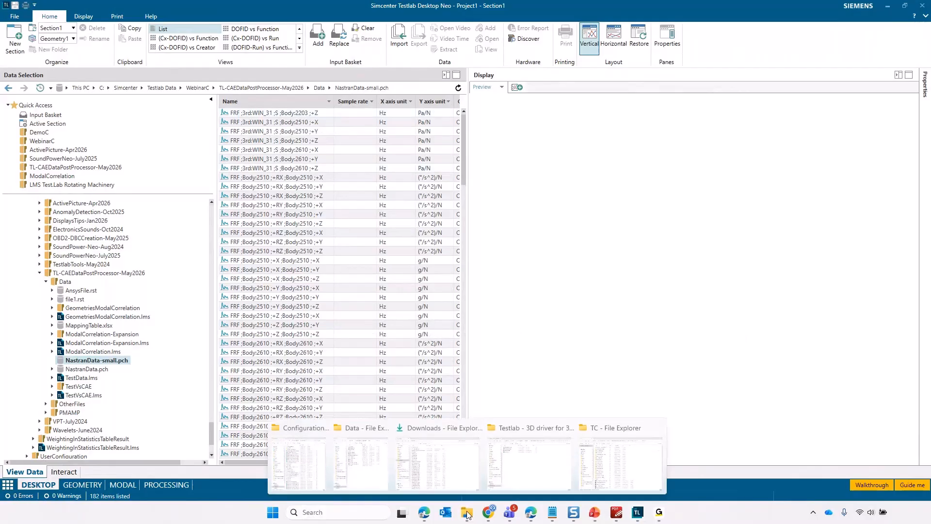
{"action": "mouse_move", "coordinate": [381, 472]}
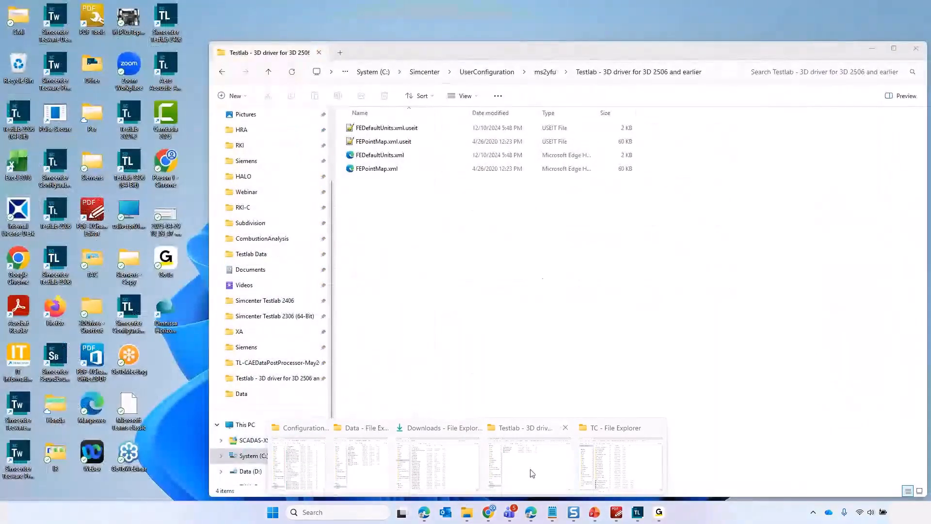
{"action": "left_click", "coordinate": [530, 473]}
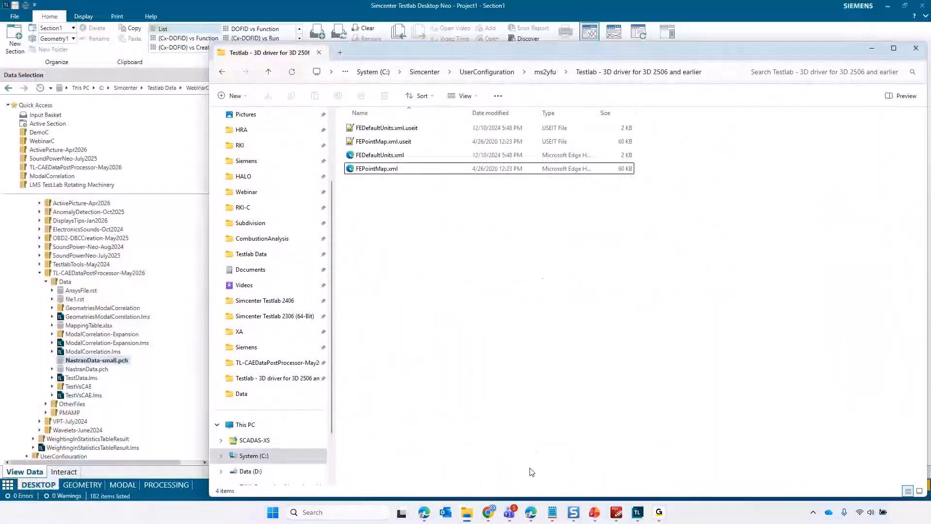
{"action": "double_click", "coordinate": [376, 170]}
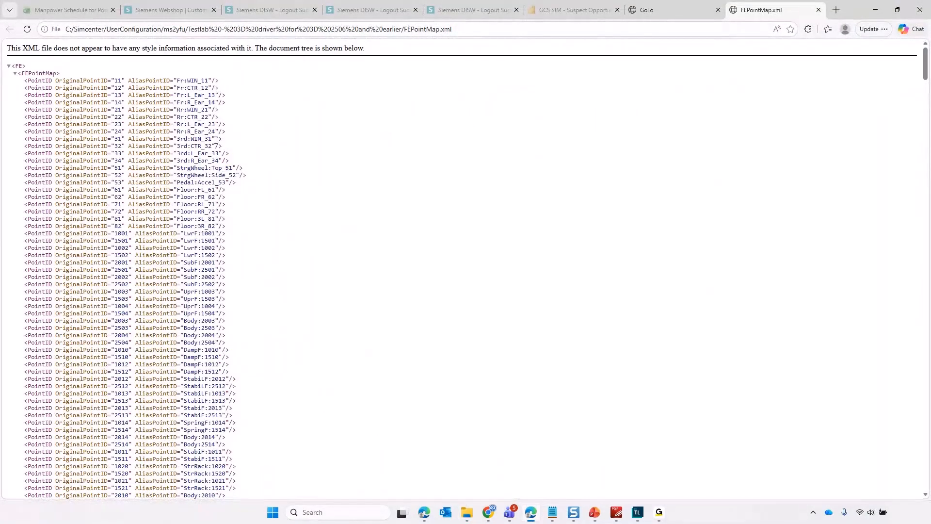
Step: Compare the FRF point names in Testlab Desktop Neo with the point map, and search FEPointMap.xml for 2203
{"action": "key", "text": "alt+Tab"}
{"action": "key", "text": "alt+Tab"}
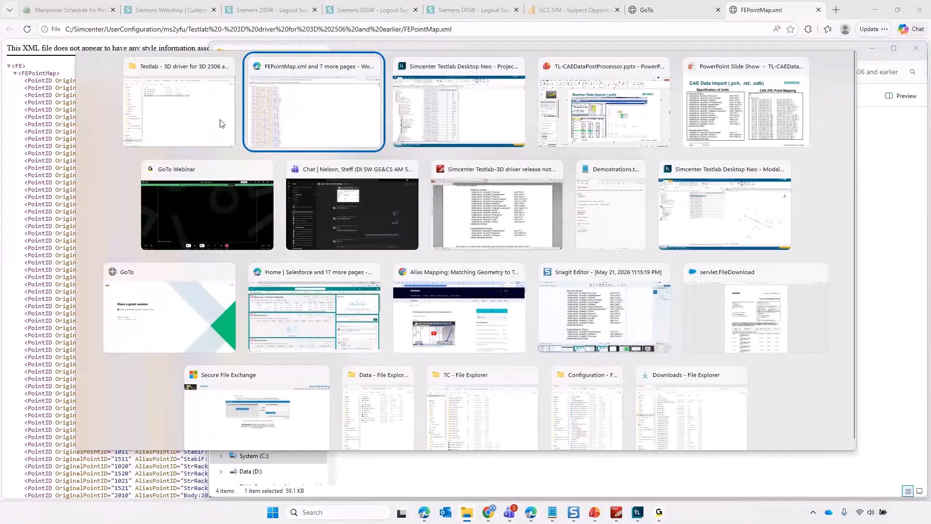
{"action": "key", "text": "alt+Tab"}
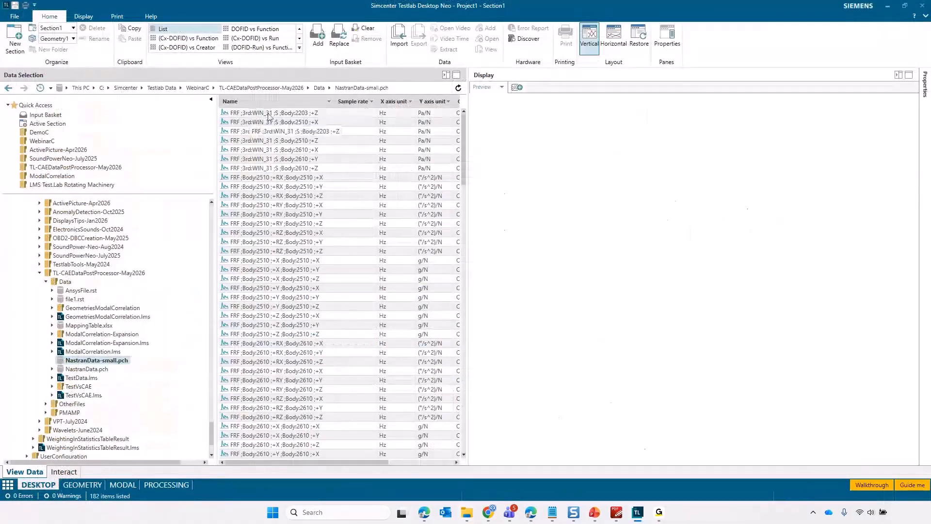
{"action": "key", "text": "alt+Tab"}
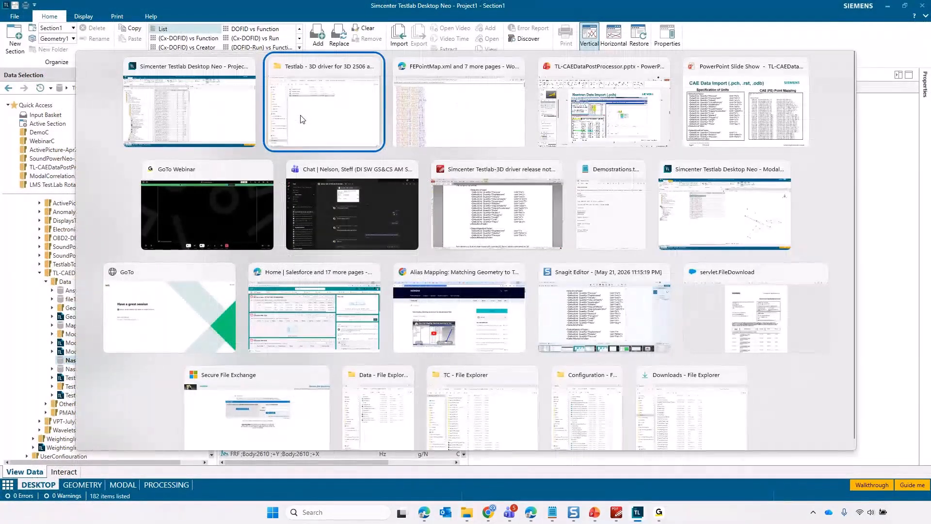
{"action": "key", "text": "alt+Tab"}
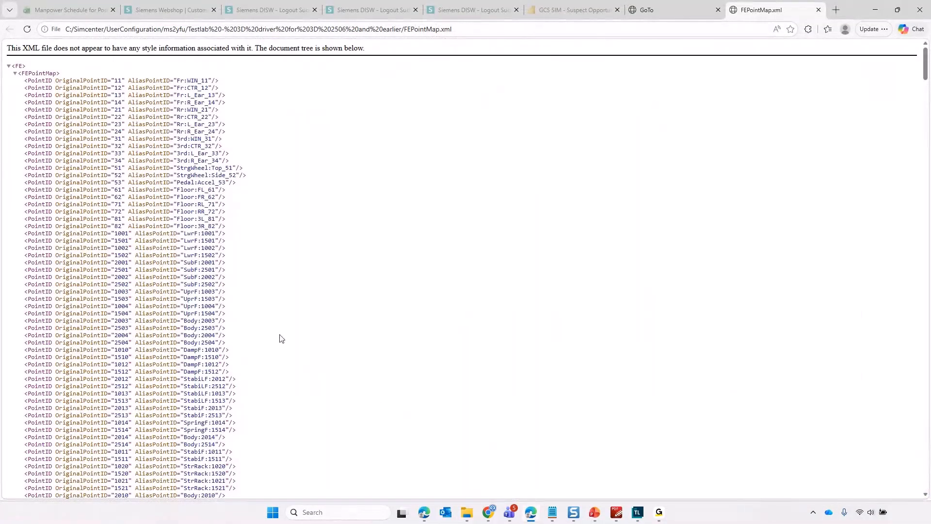
{"action": "key", "text": "ctrl+f"}
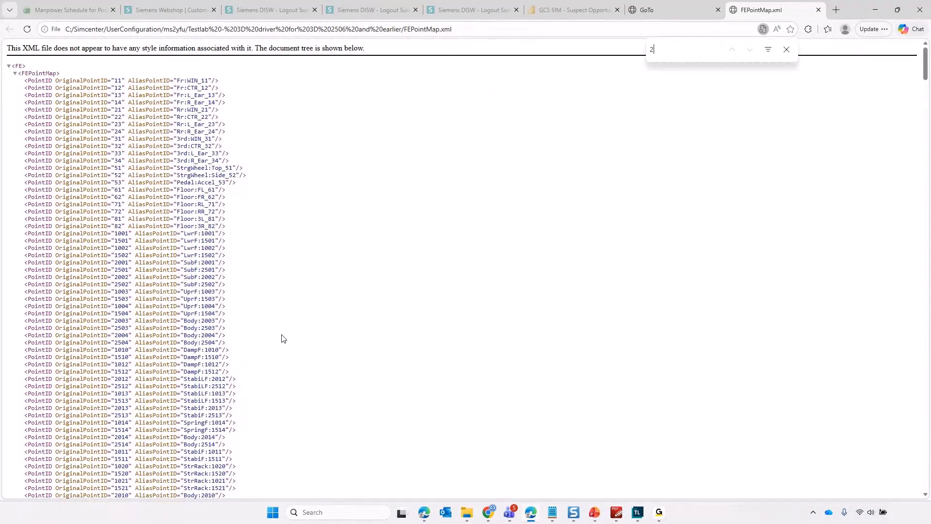
{"action": "type", "text": "2203"}
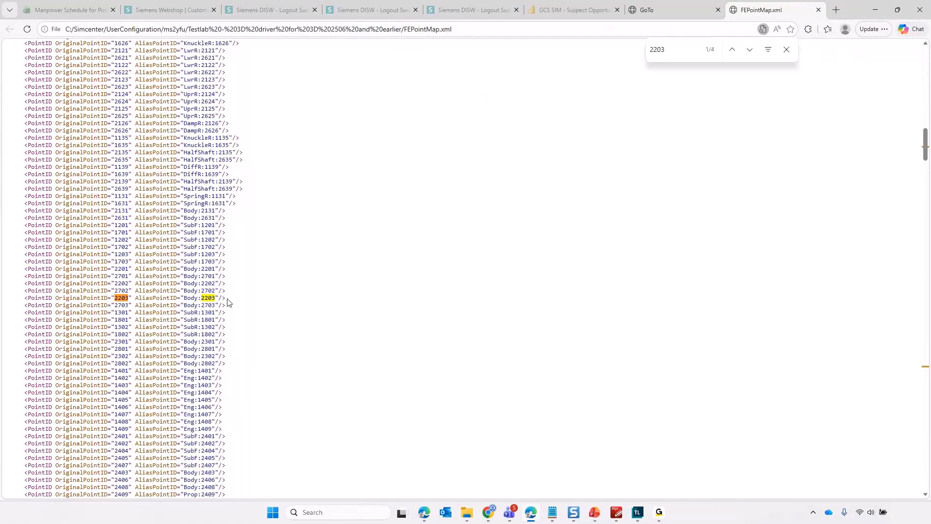
Step: Return to Testlab Desktop Neo and look through the complete function list of NastranData-small.pch, including the Y axis units
{"action": "key", "text": "alt+Tab"}
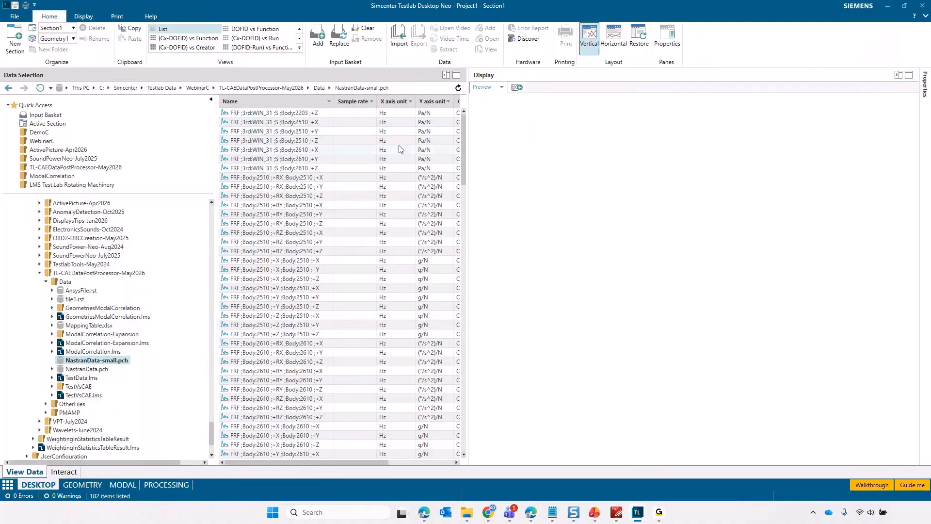
{"action": "left_click_drag", "start_coordinate": [461, 141], "coordinate": [472, 435]}
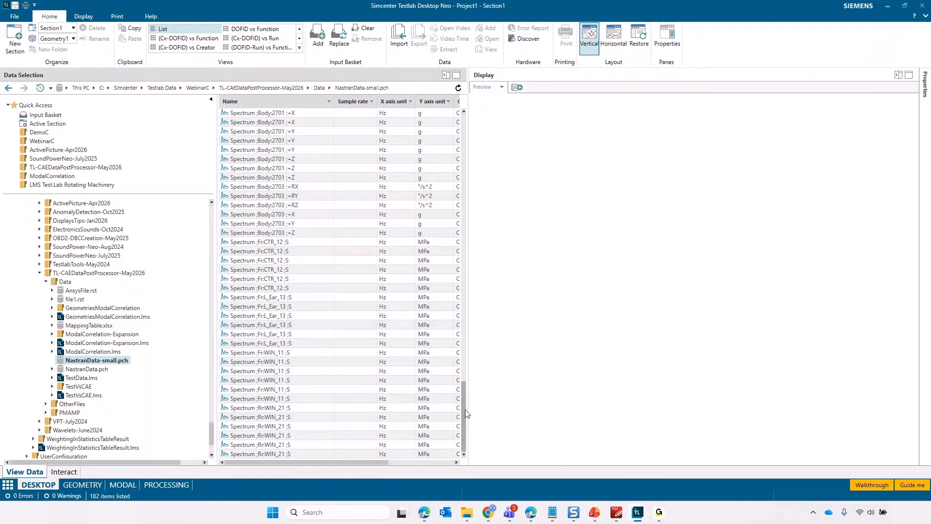
{"action": "left_click_drag", "start_coordinate": [463, 414], "coordinate": [462, 141]}
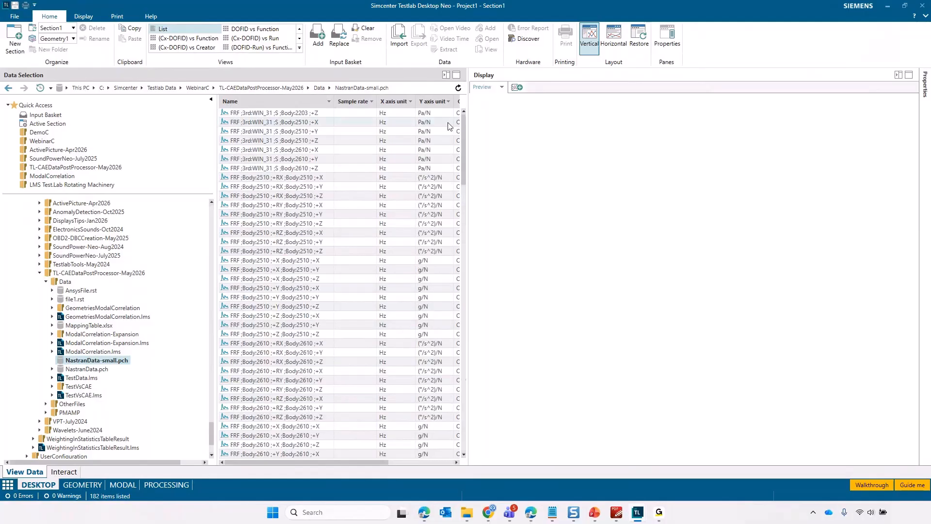
Step: Preview the 3rd:WIN_31:S / Body:2203:+Z FRF, followed by the Body:2510:+X FRFs for Body:2510:+X and Body:2510:+Y
{"action": "left_click", "coordinate": [252, 117]}
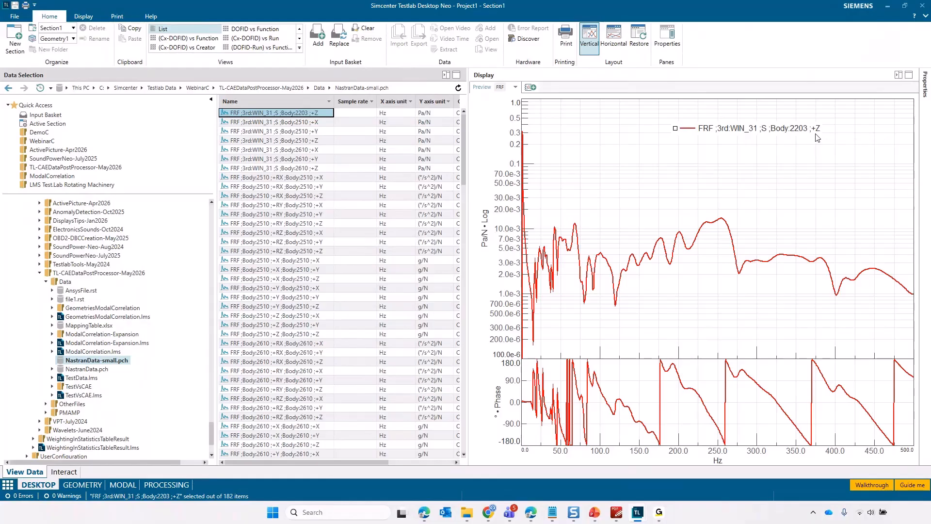
{"action": "left_click", "coordinate": [264, 262]}
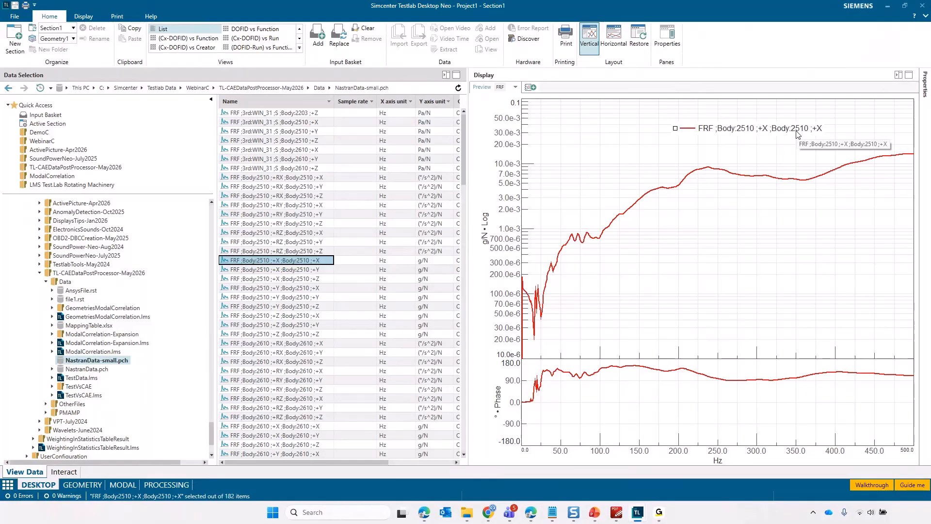
{"action": "key", "text": "Down"}
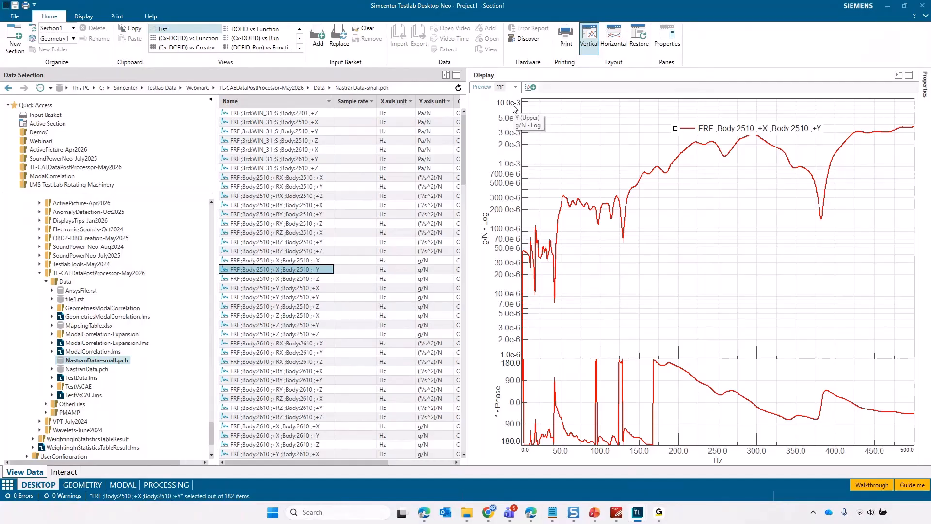
Step: Switch the unit of the FRF plot's upper Y axis to (m/s^2)/N and then to (mm/s^2)/N
{"action": "right_click", "coordinate": [489, 236]}
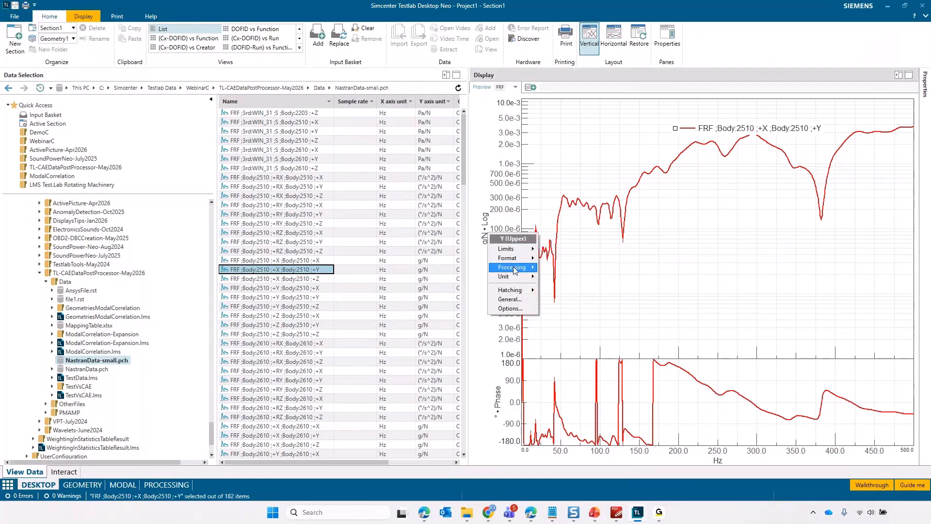
{"action": "mouse_move", "coordinate": [515, 277]}
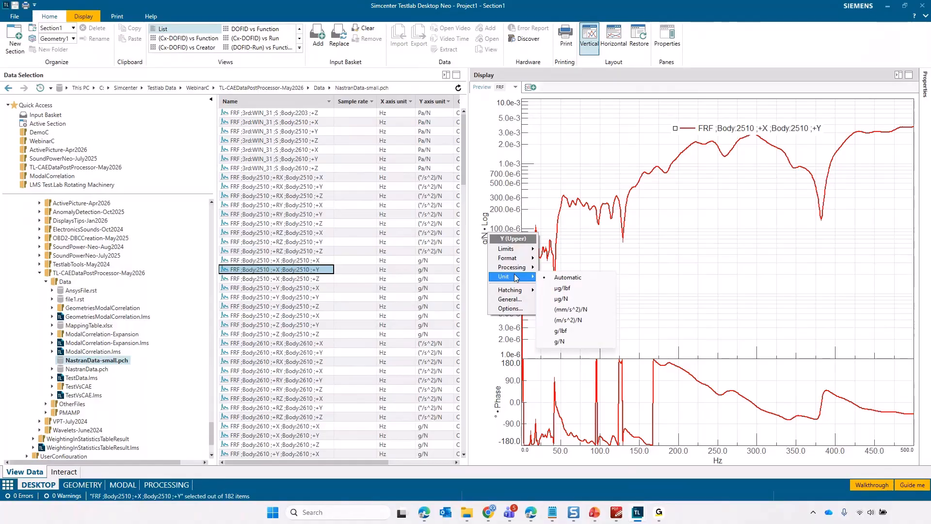
{"action": "left_click", "coordinate": [568, 321]}
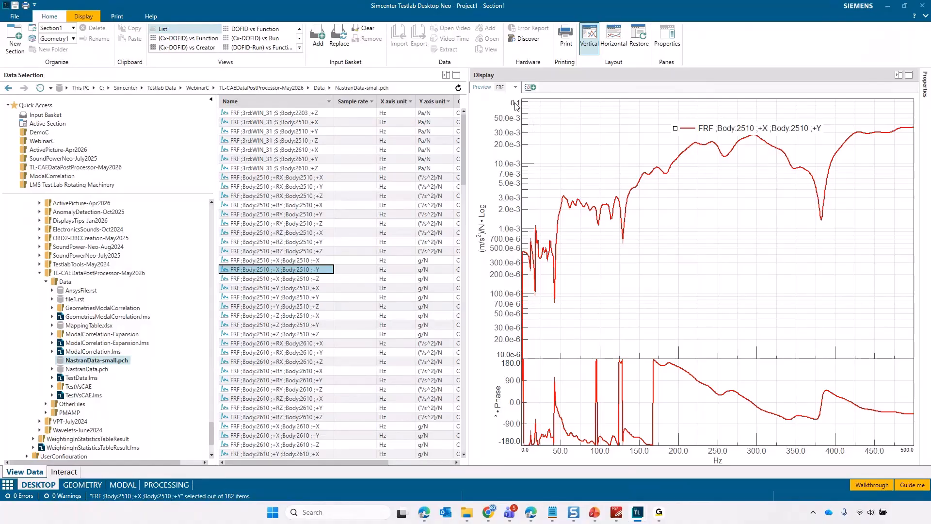
{"action": "right_click", "coordinate": [486, 238]}
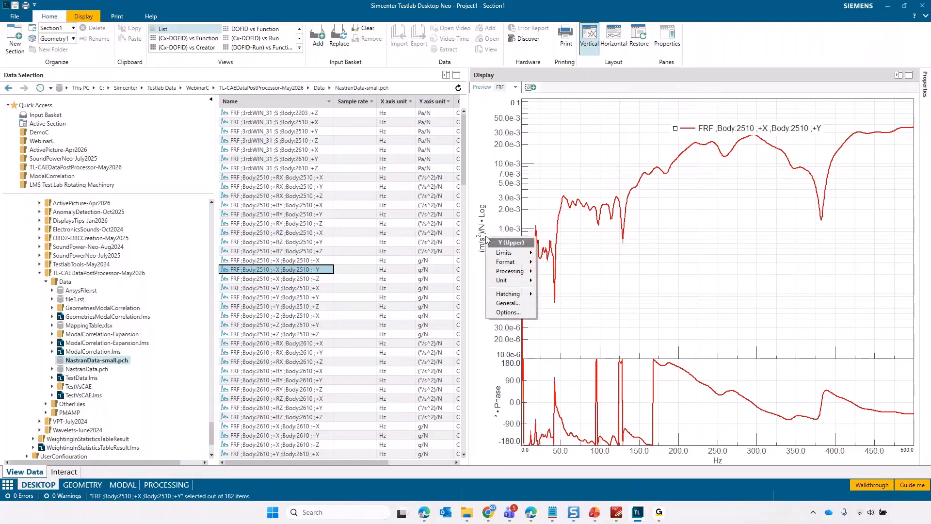
{"action": "mouse_move", "coordinate": [505, 283]}
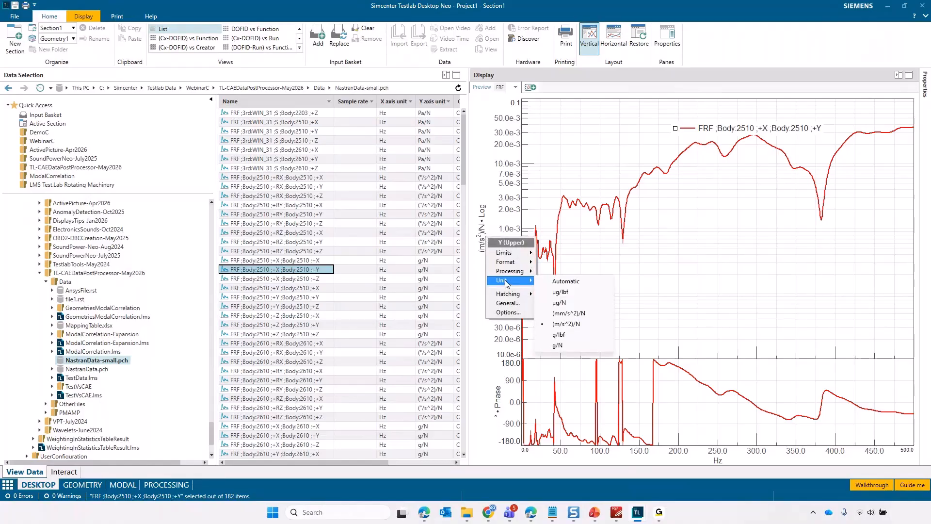
{"action": "left_click", "coordinate": [572, 315]}
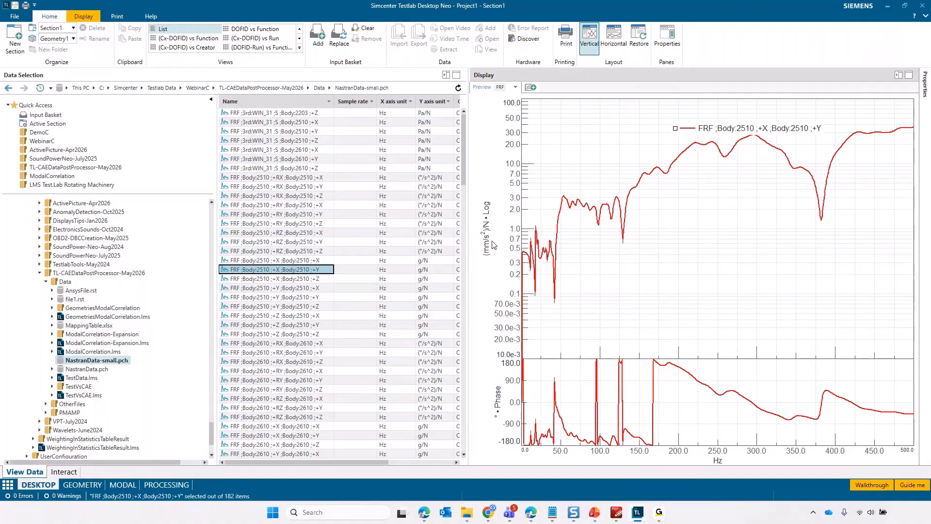
Step: Apply single and then double integration to the upper Y axis of the FRF plot
{"action": "right_click", "coordinate": [492, 244]}
{"action": "mouse_move", "coordinate": [519, 279]}
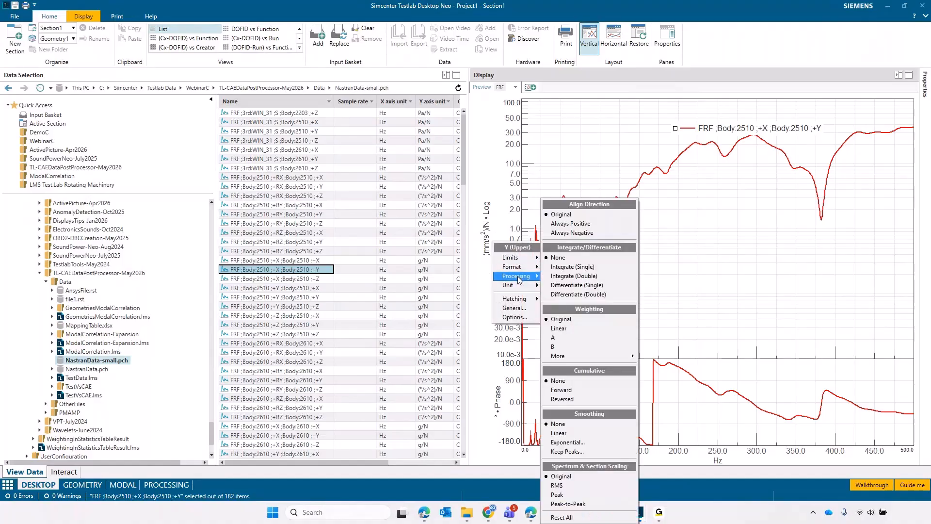
{"action": "left_click", "coordinate": [570, 268]}
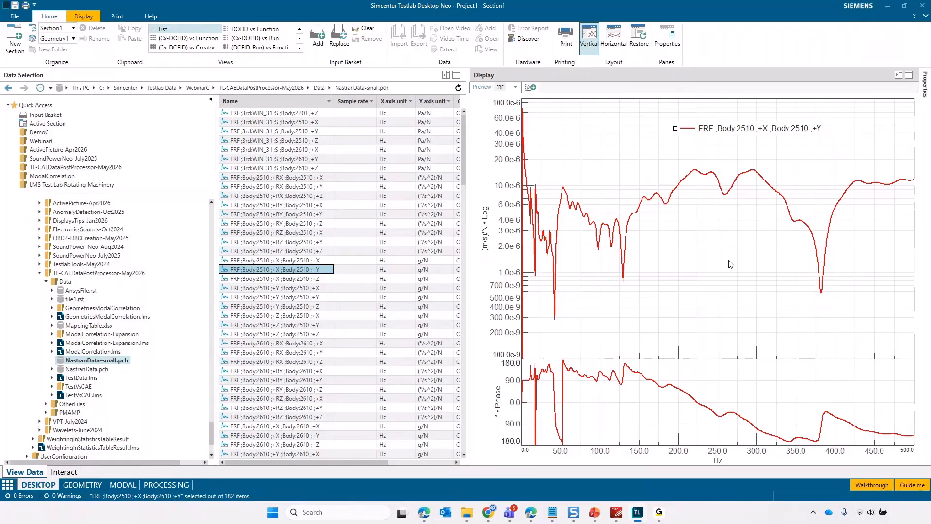
{"action": "right_click", "coordinate": [489, 224]}
{"action": "mouse_move", "coordinate": [507, 252]}
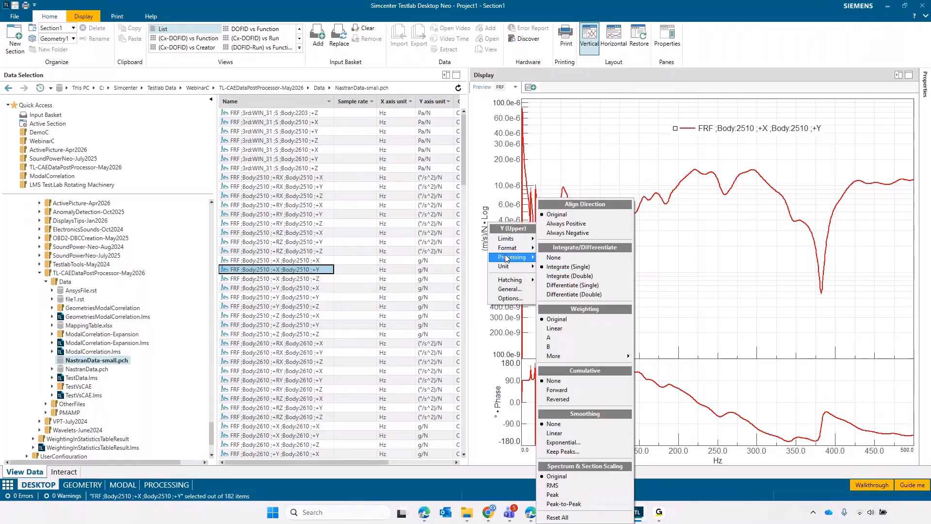
{"action": "left_click", "coordinate": [570, 276]}
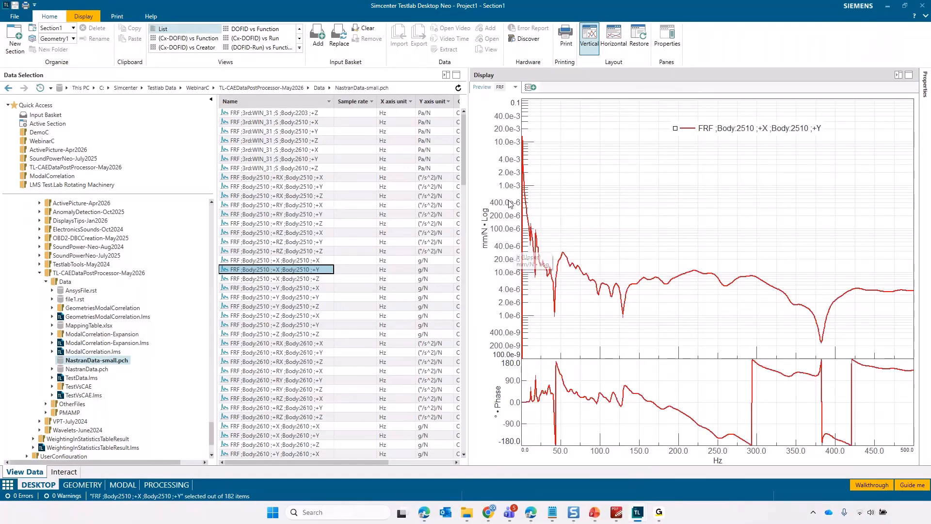
Step: Set the upper Y axis unit to m/N and inspect the curve between about 41 and 116 Hz
{"action": "right_click", "coordinate": [493, 226]}
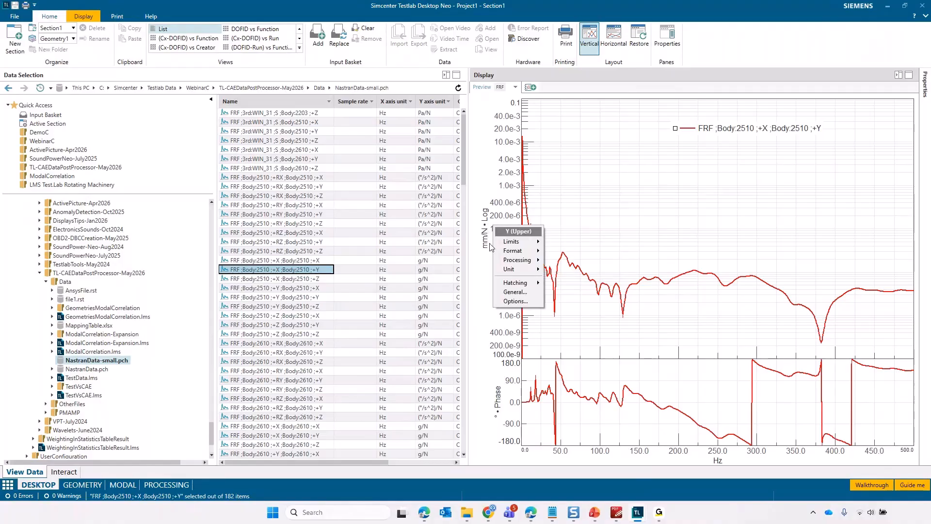
{"action": "mouse_move", "coordinate": [524, 272]}
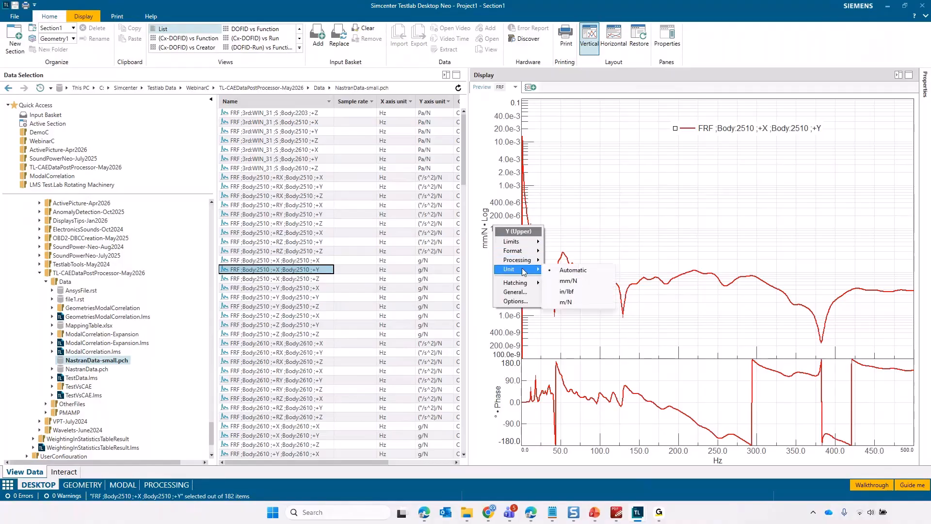
{"action": "left_click", "coordinate": [574, 303]}
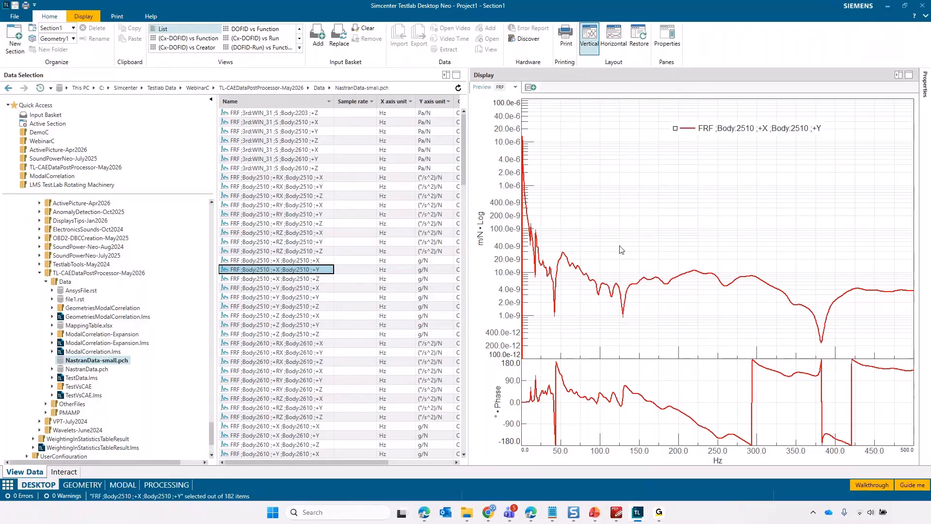
{"action": "left_click_drag", "start_coordinate": [612, 253], "coordinate": [553, 254]}
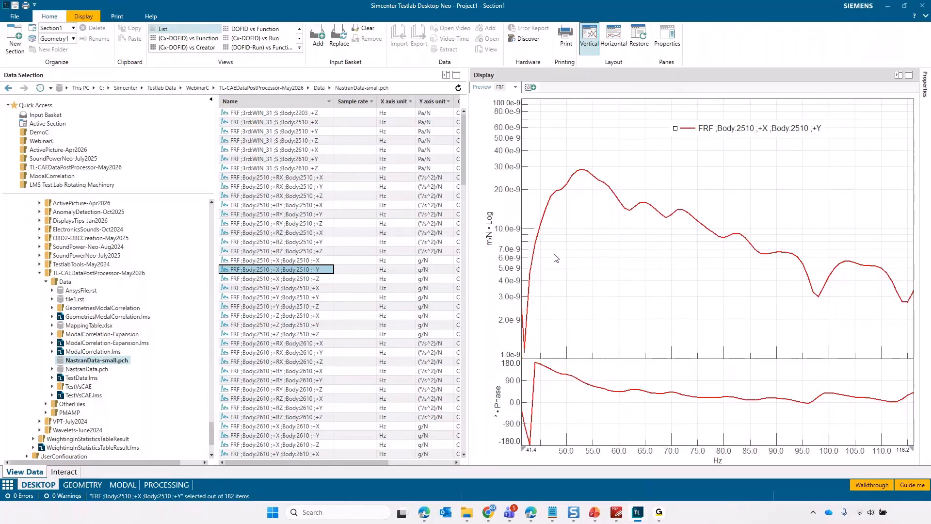
{"action": "key", "text": "BackSpace"}
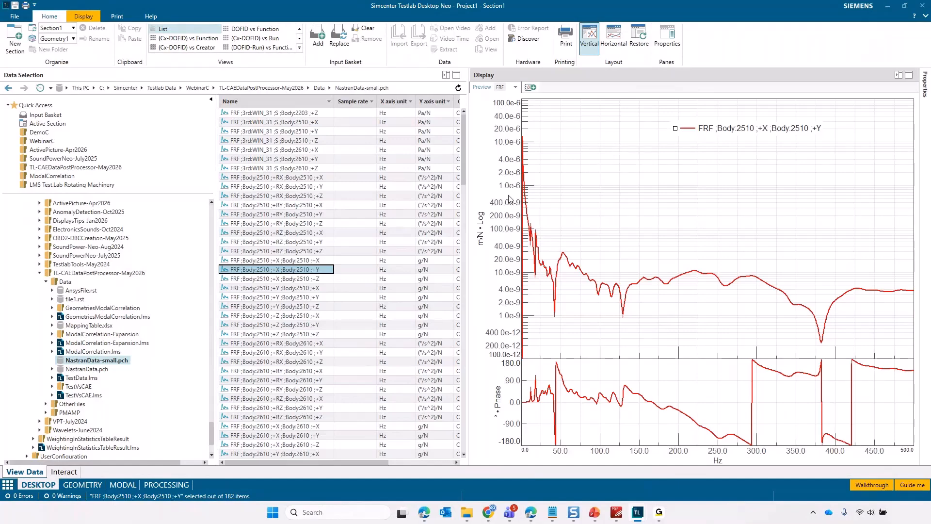
Step: Set the upper Y axis integration/differentiation processing of the FRF plot to None
{"action": "right_click", "coordinate": [480, 226]}
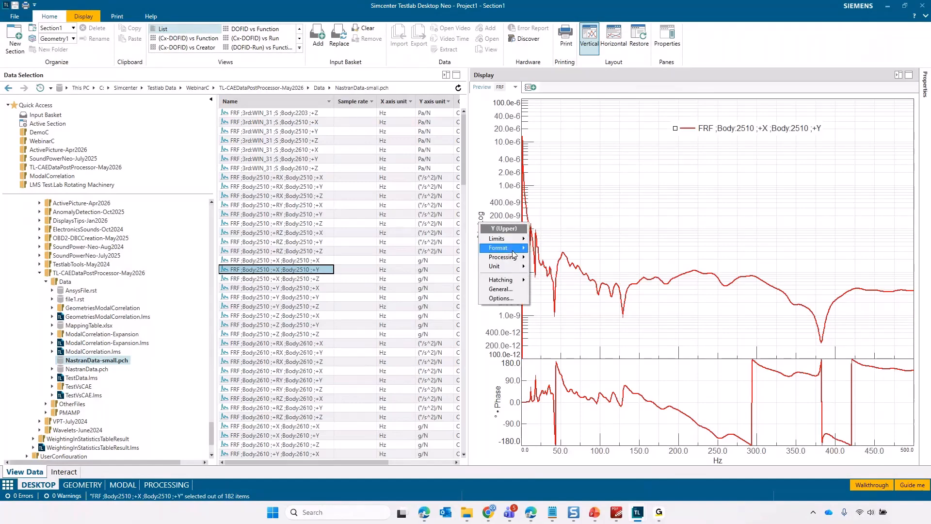
{"action": "mouse_move", "coordinate": [515, 260]}
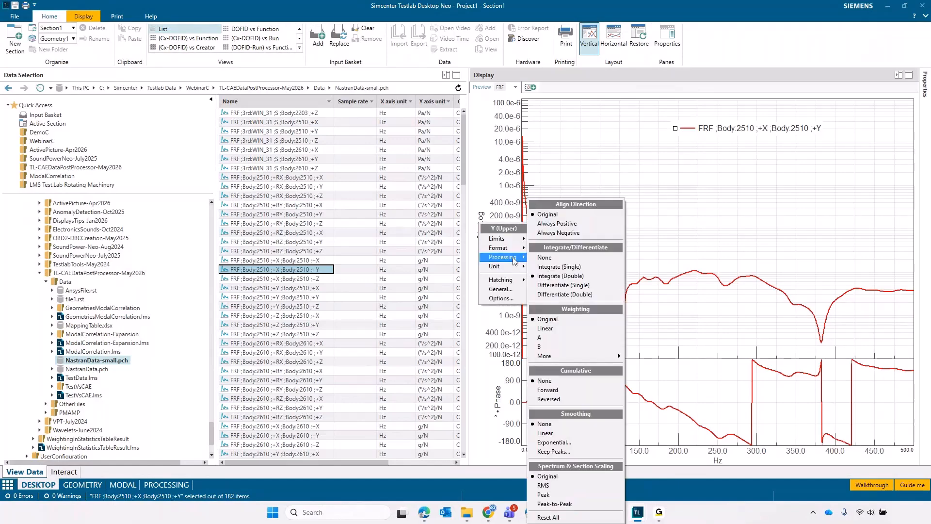
{"action": "left_click", "coordinate": [545, 257]}
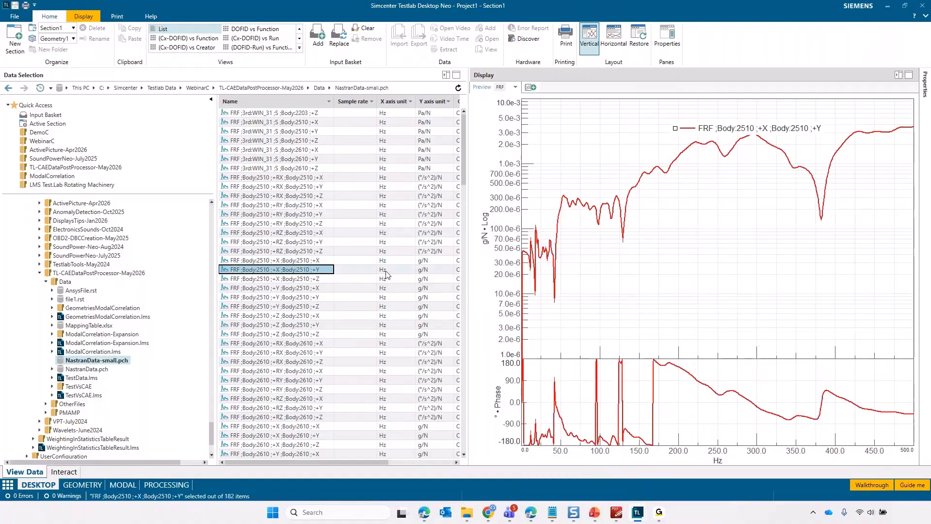
Step: Preview the successive Body:2510 FRFs from +X / Body:2510:+Z through +Y / Body:2510:+Z
{"action": "left_click", "coordinate": [306, 279]}
{"action": "key", "text": "Down"}
{"action": "key", "text": "Down"}
{"action": "key", "text": "Down"}
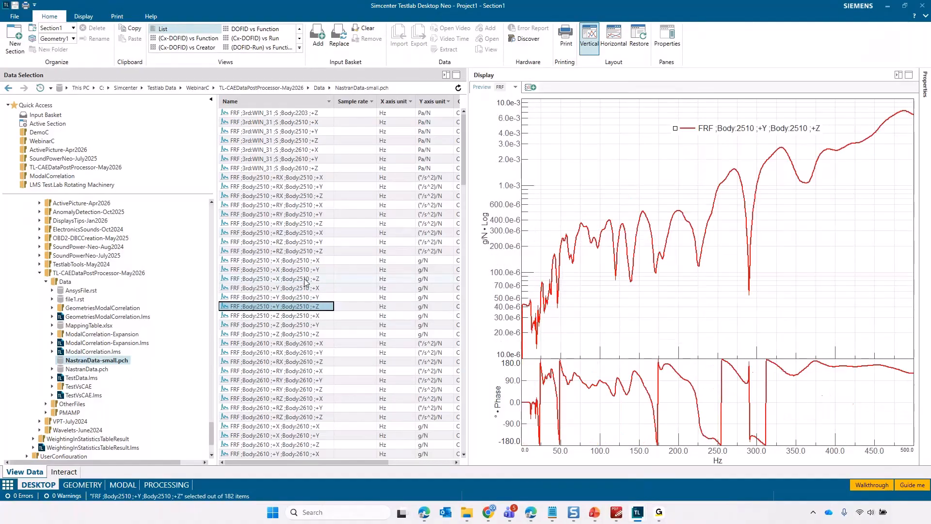
Step: Set the upper Y axis unit of the Body:2510:+Y / Body:2510:+Z FRF plot to (m/s^2)/N
{"action": "key", "text": "Down"}
{"action": "key", "text": "Up"}
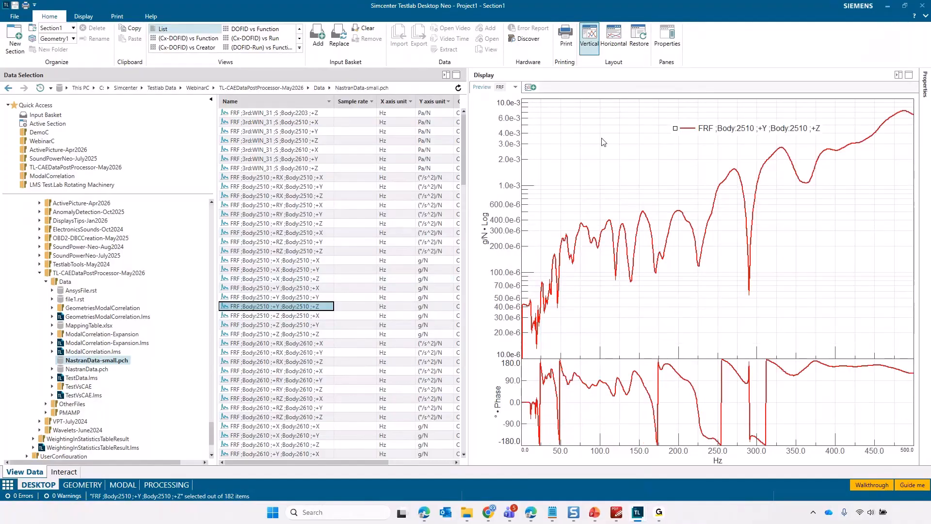
{"action": "right_click", "coordinate": [490, 219]}
{"action": "mouse_move", "coordinate": [520, 270]}
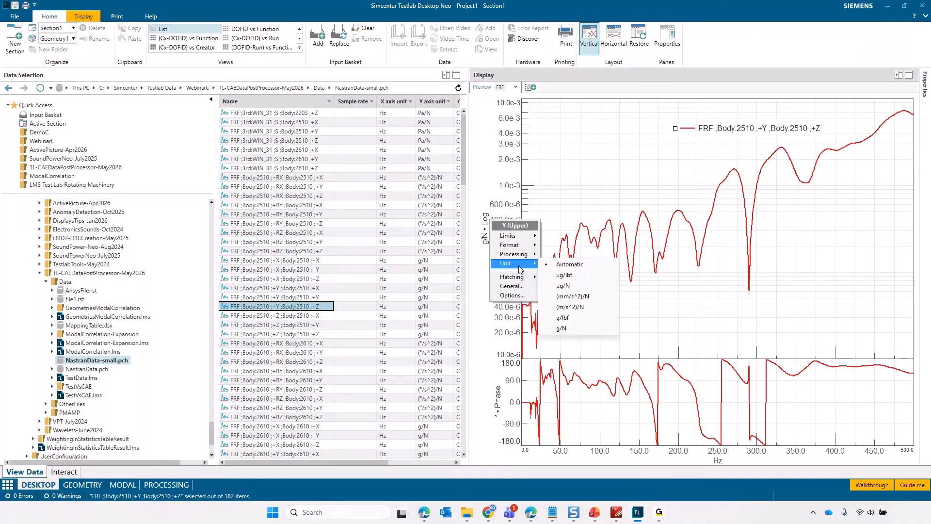
{"action": "left_click", "coordinate": [572, 306]}
Step: Add a double X cursor to the FRF plot and place its two lines at 100 Hz and 200 Hz
{"action": "right_click", "coordinate": [622, 180]}
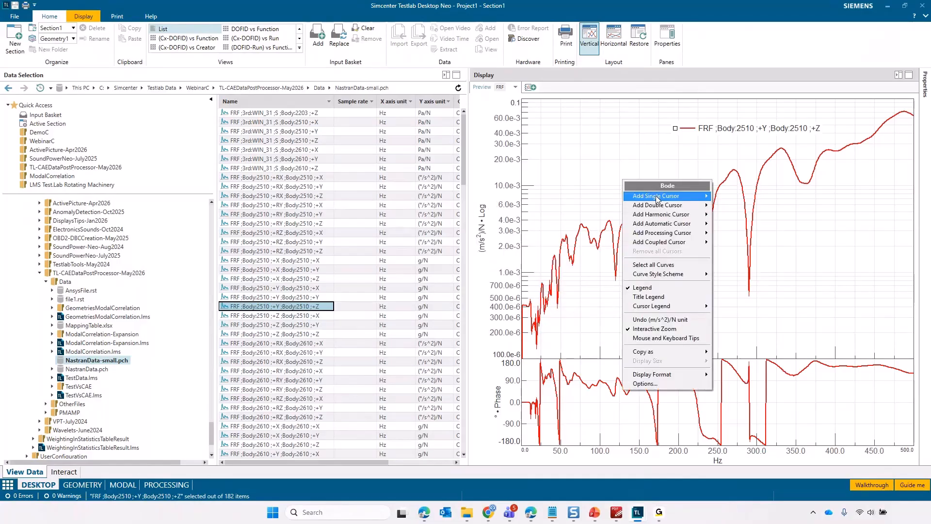
{"action": "mouse_move", "coordinate": [698, 205]}
{"action": "left_click", "coordinate": [729, 207]}
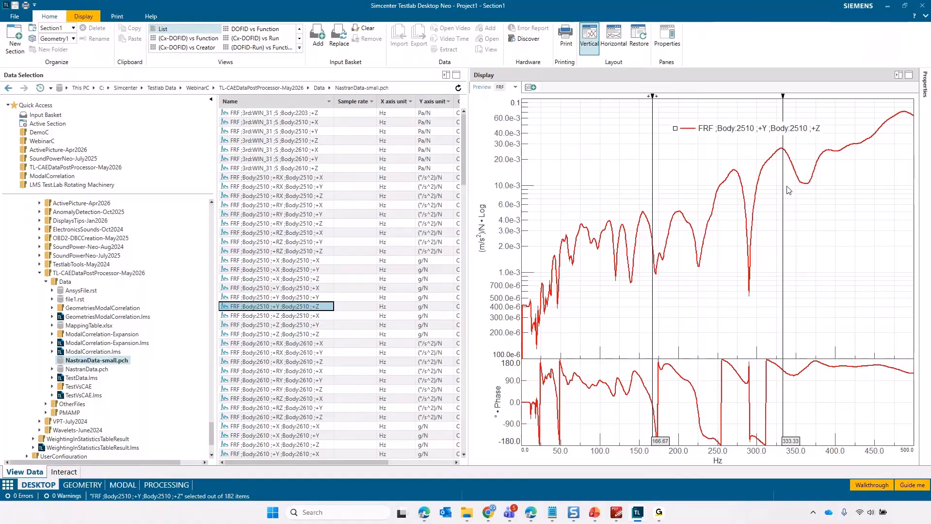
{"action": "double_click", "coordinate": [652, 191]}
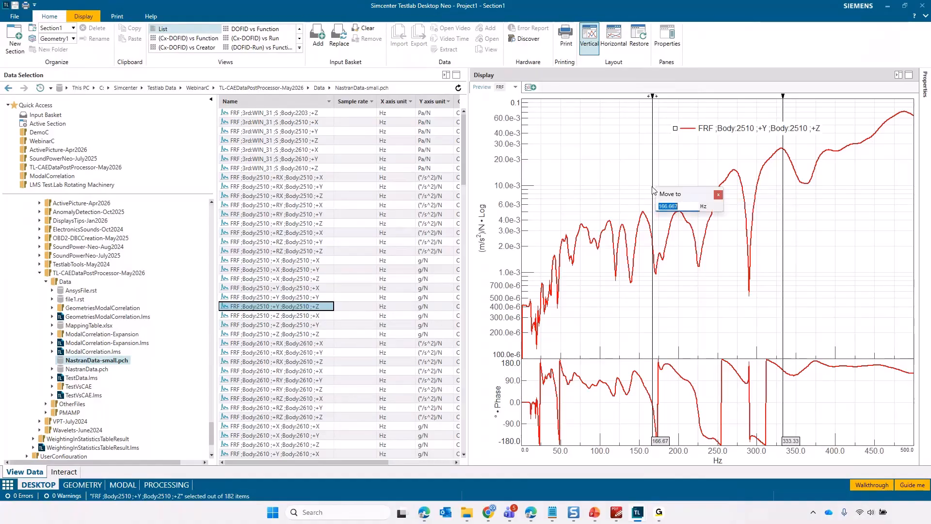
{"action": "type", "text": "100"}
{"action": "key", "text": "Return"}
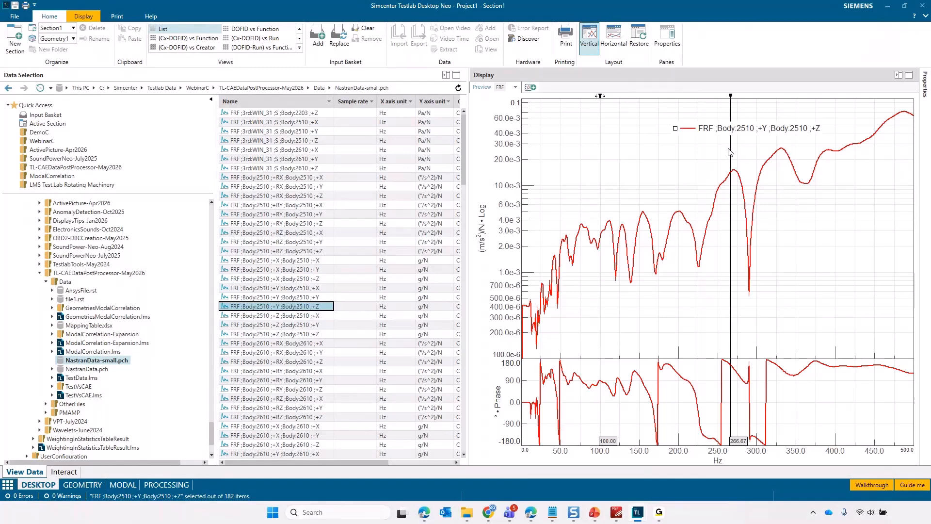
{"action": "double_click", "coordinate": [734, 152]}
{"action": "type", "text": "200"}
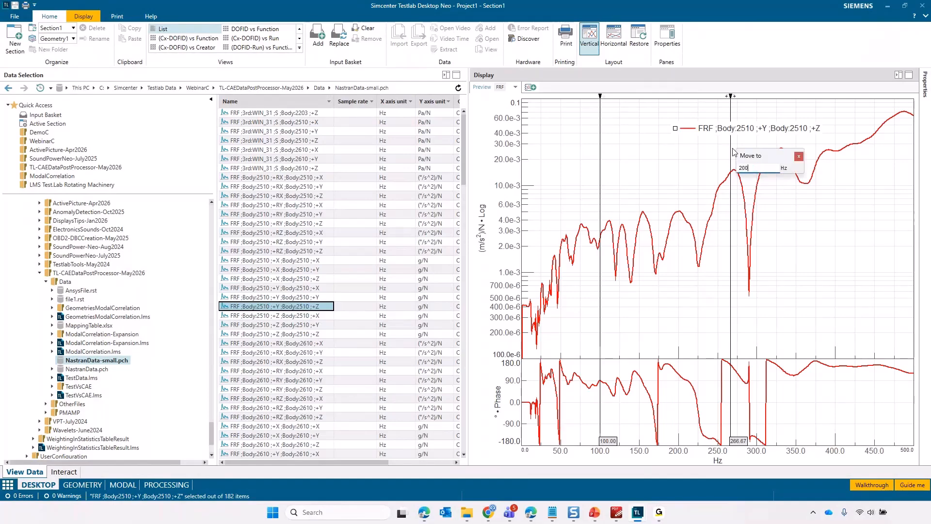
{"action": "key", "text": "Return"}
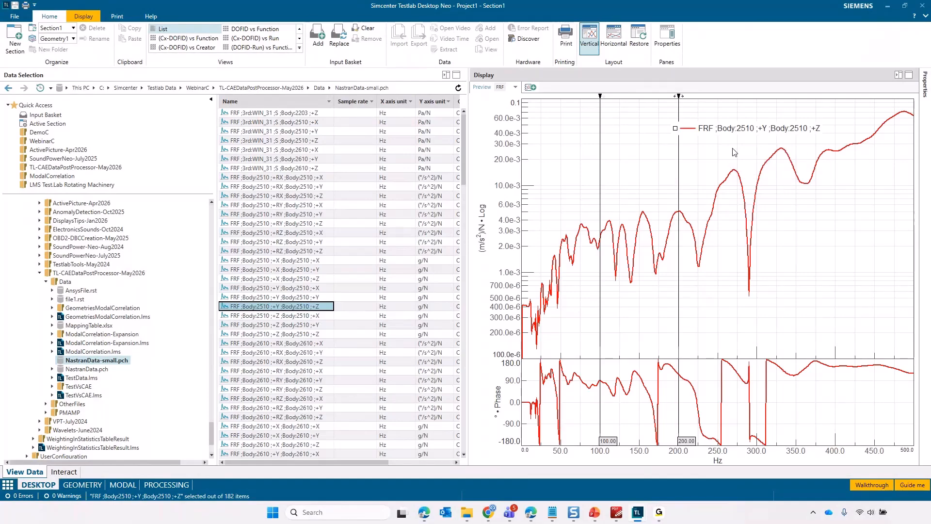
Step: Add the RMS calculation to the double cursor and place its value table above the curve near the cursor lines
{"action": "right_click", "coordinate": [678, 146]}
{"action": "mouse_move", "coordinate": [737, 302]}
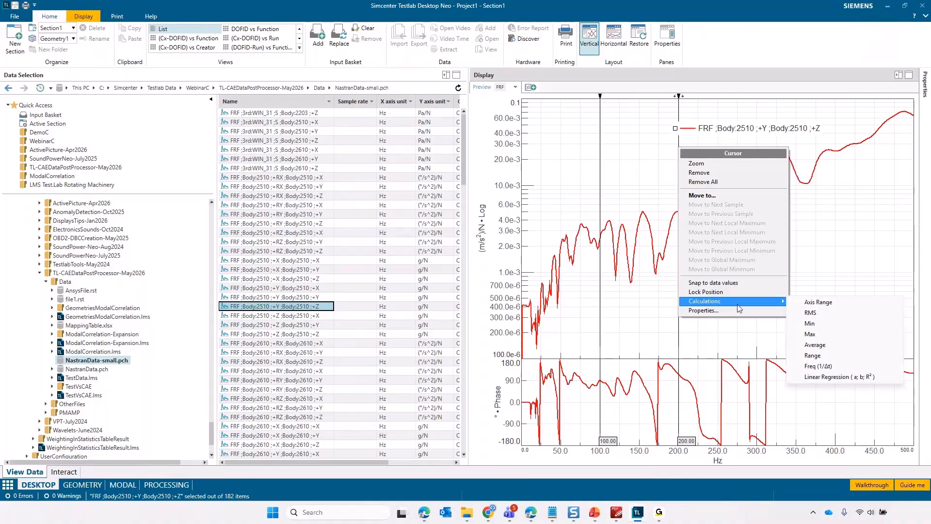
{"action": "left_click", "coordinate": [805, 314]}
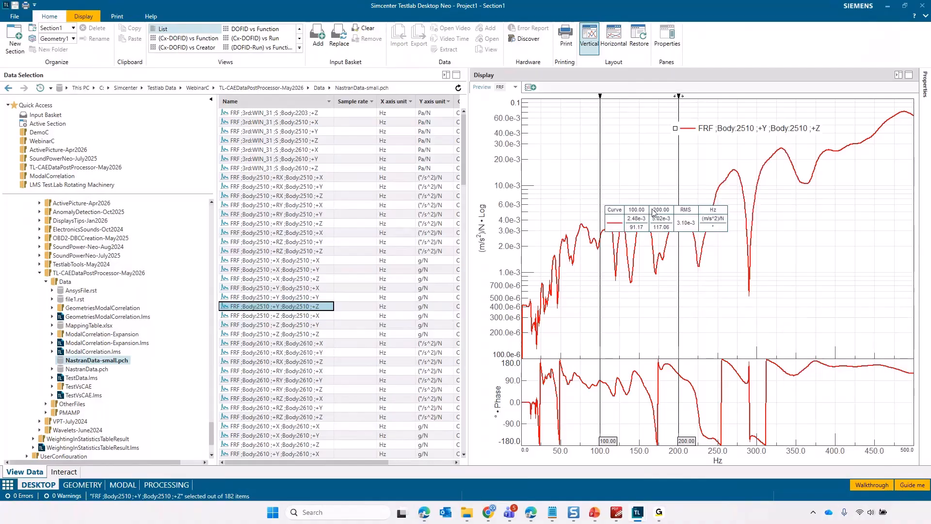
{"action": "left_click_drag", "start_coordinate": [657, 147], "coordinate": [652, 155]}
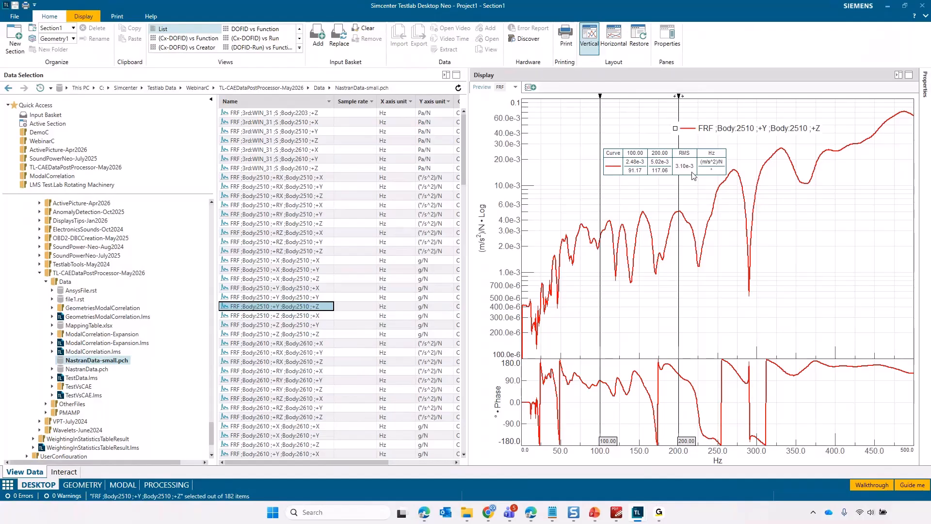
Step: Overlay the Body:2610:+RX / Body:2610:+X and Body:2610:+RY / Body:2610:+X FRFs, and move the cursor table and curve legend clear of the curves
{"action": "left_click", "coordinate": [314, 342]}
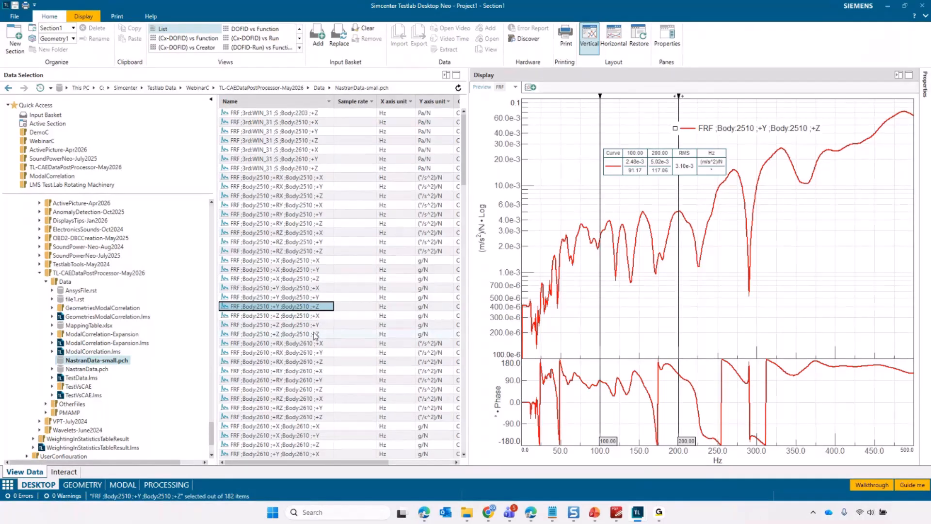
{"action": "left_click", "coordinate": [306, 370], "text": "ctrl"}
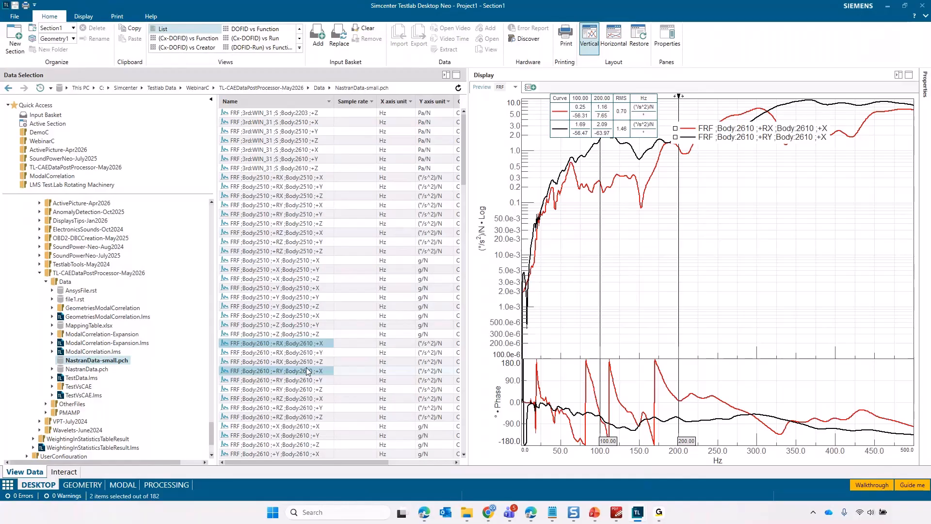
{"action": "left_click_drag", "start_coordinate": [634, 114], "coordinate": [872, 232]}
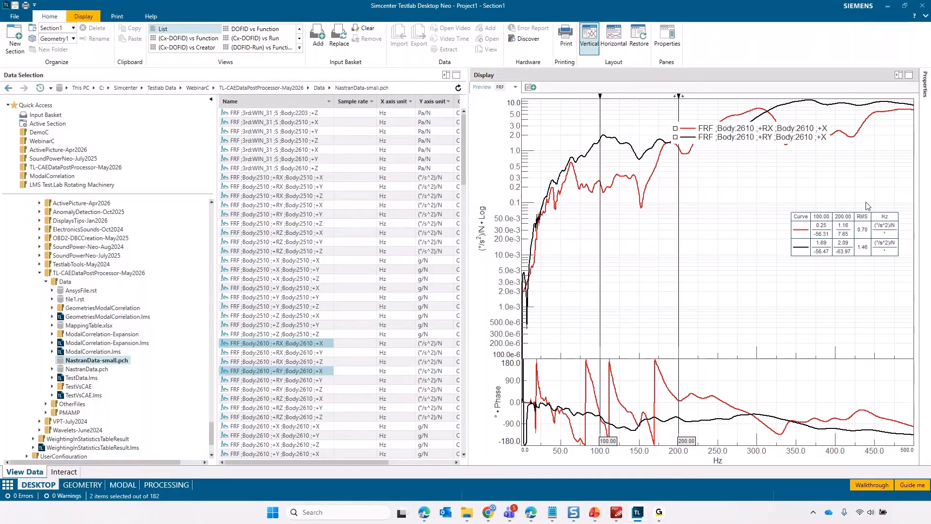
{"action": "left_click_drag", "start_coordinate": [791, 127], "coordinate": [831, 181]}
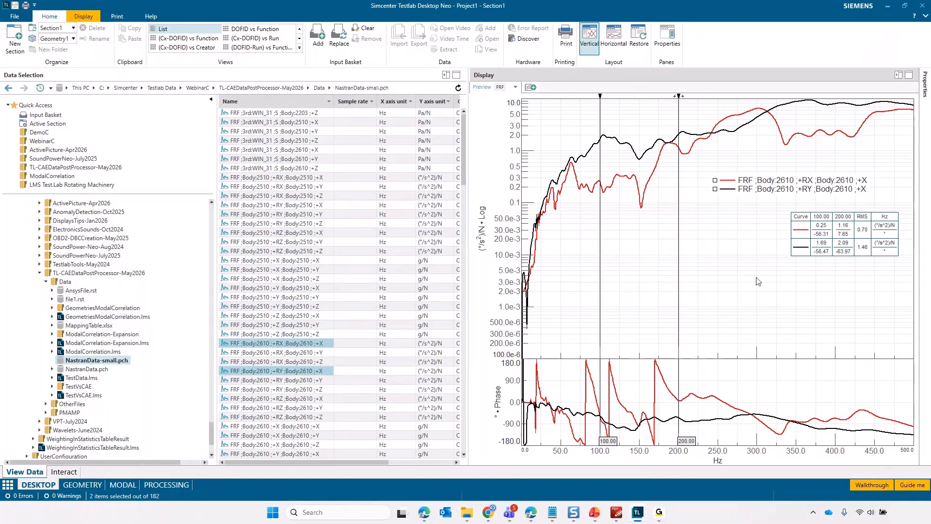
Step: Fill the area between the two FRF curves with Solid hatching, and switch the hatching style to Hatched
{"action": "right_click", "coordinate": [505, 181]}
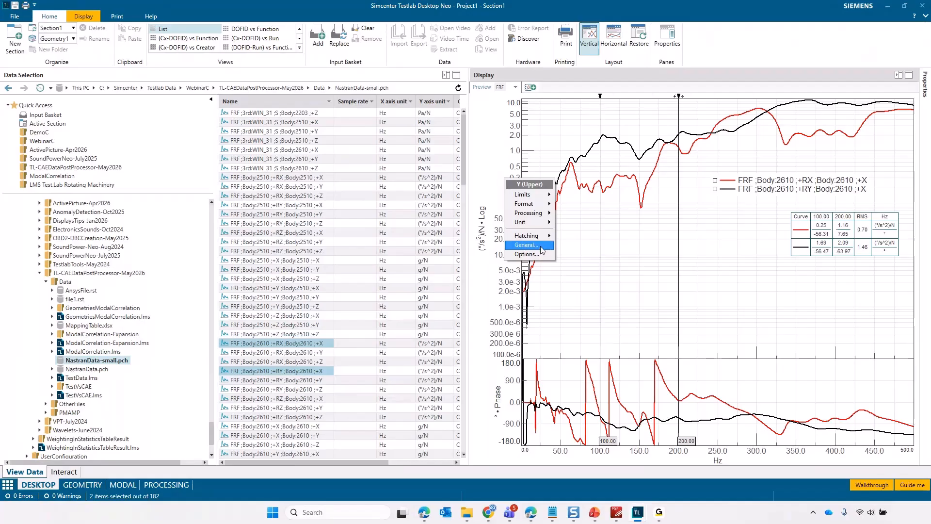
{"action": "mouse_move", "coordinate": [544, 238]}
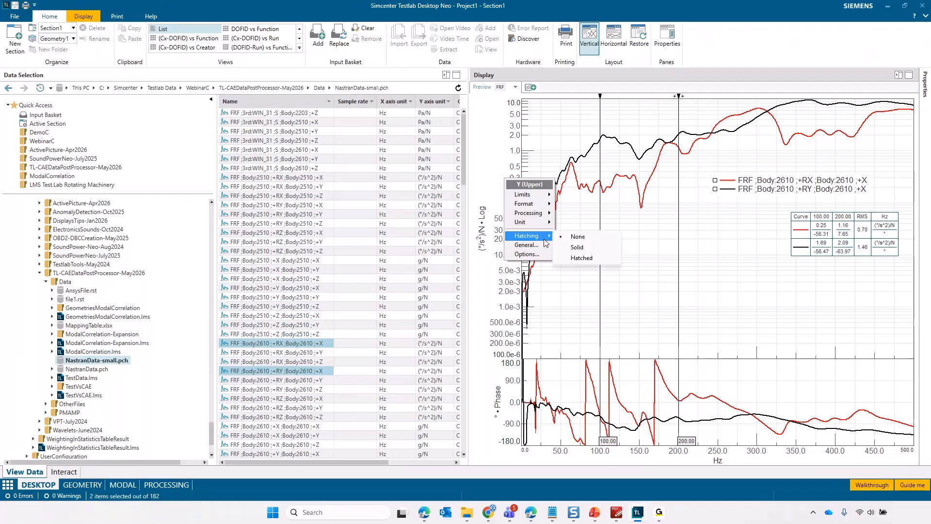
{"action": "left_click", "coordinate": [578, 248]}
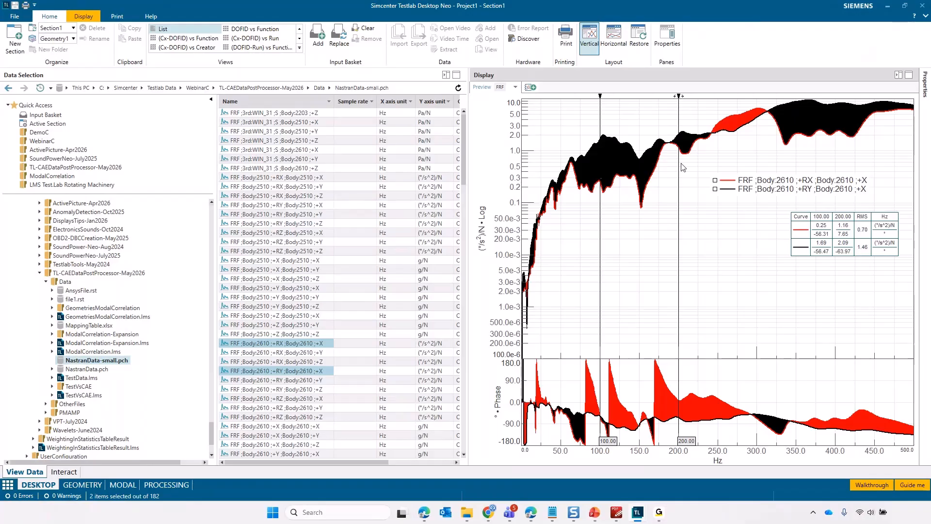
{"action": "right_click", "coordinate": [512, 181]}
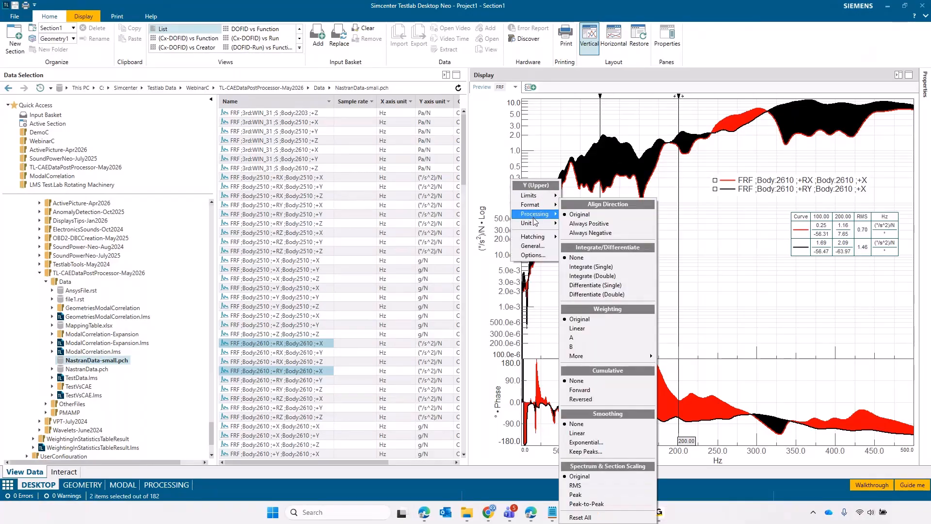
{"action": "mouse_move", "coordinate": [538, 237]}
{"action": "left_click", "coordinate": [588, 258]}
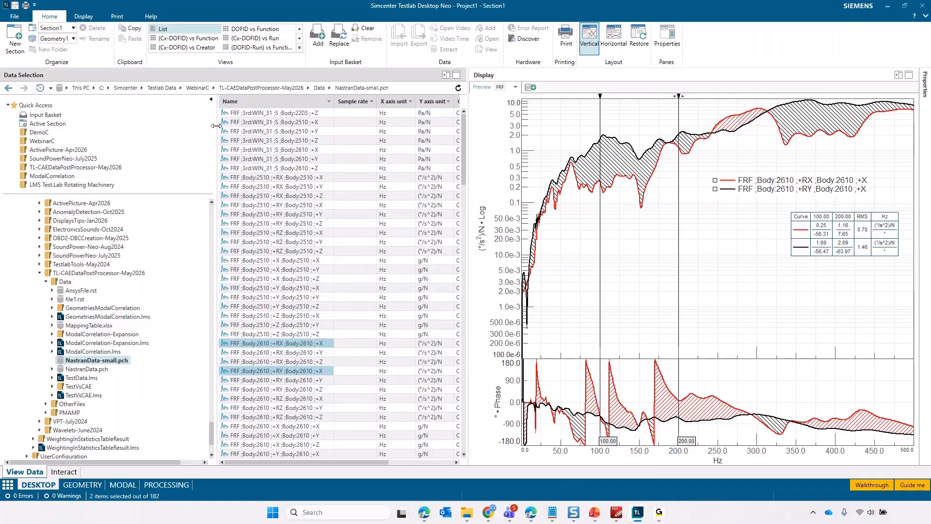
Step: Widen the data list to reveal the Channel ID column, and set the hatching of the 3rd:WIN_31:S / Body:2203:+Z FRF plot to None
{"action": "left_click_drag", "start_coordinate": [215, 126], "coordinate": [187, 121]}
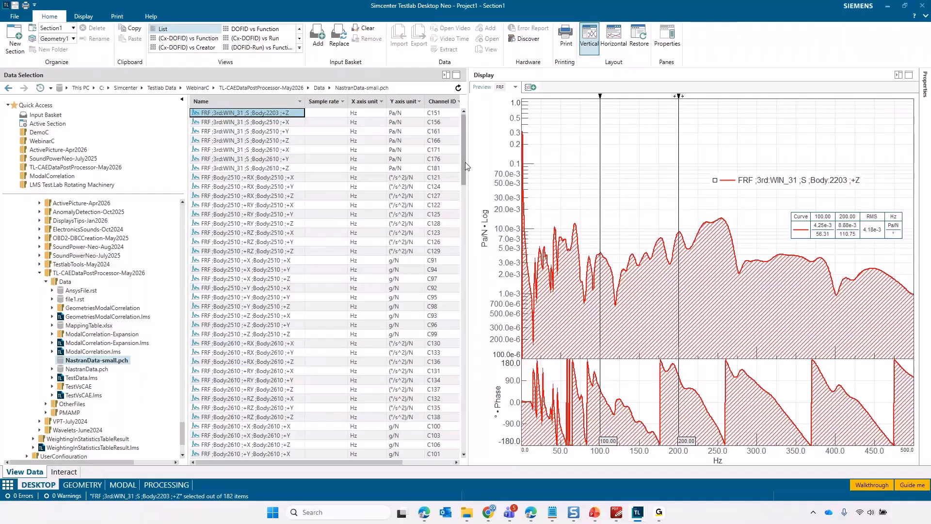
{"action": "left_click_drag", "start_coordinate": [464, 273], "coordinate": [466, 116]}
{"action": "right_click", "coordinate": [509, 186]}
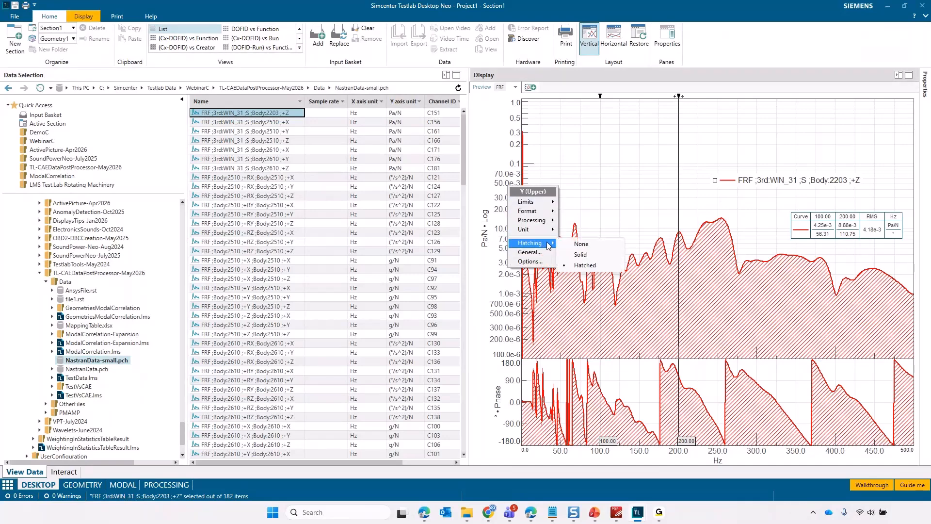
{"action": "left_click", "coordinate": [569, 246]}
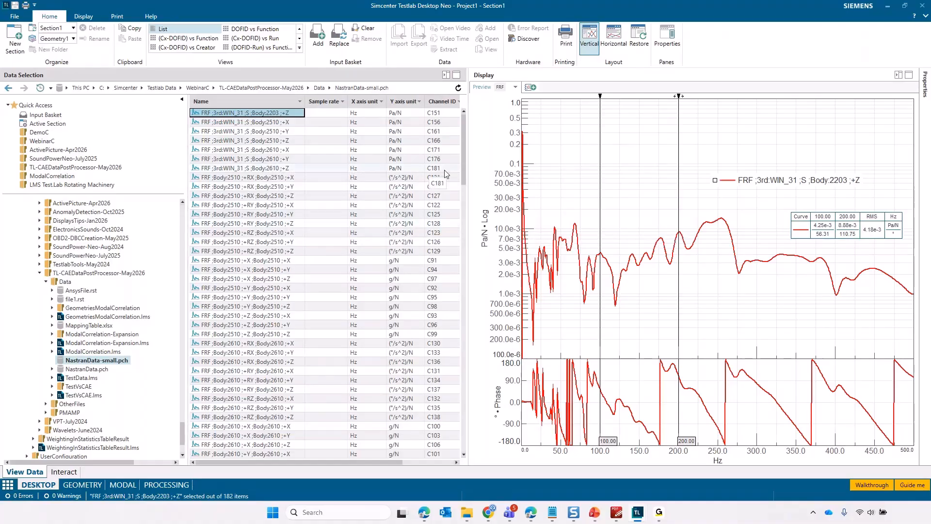
Step: Preview the Body:2610 spectra from +RZ up to +RX, and overlay three consecutive ones from the second +RX to the first +RY
{"action": "left_click_drag", "start_coordinate": [464, 161], "coordinate": [464, 348]}
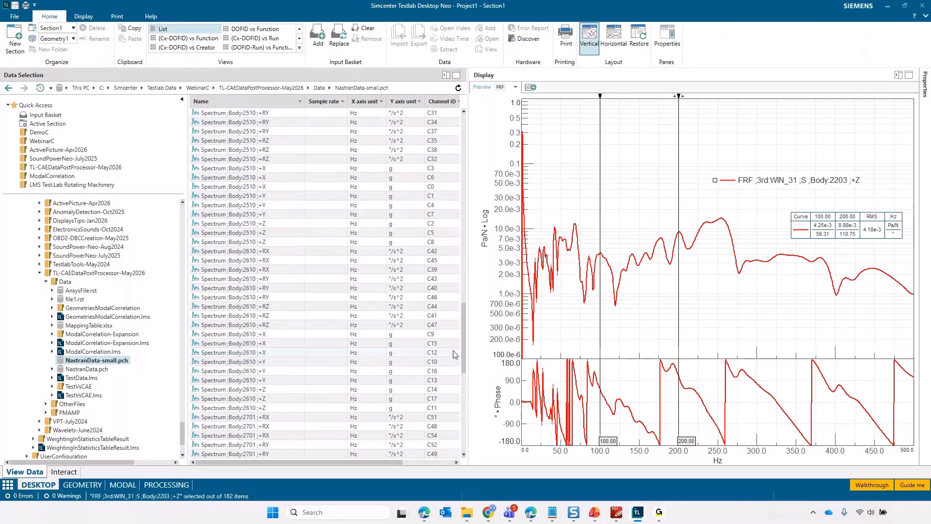
{"action": "left_click", "coordinate": [216, 306]}
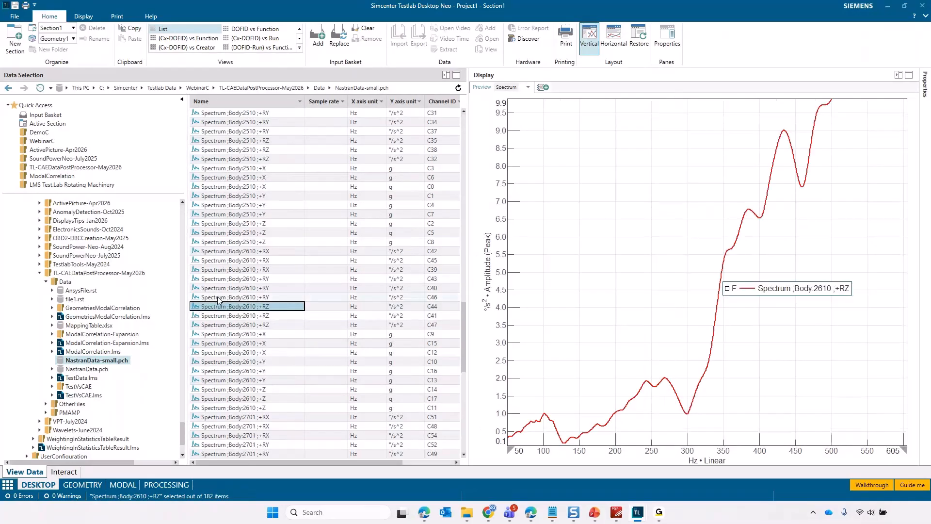
{"action": "key", "text": "Up"}
{"action": "key", "text": "Up"}
{"action": "key", "text": "Up"}
{"action": "key", "text": "Up"}
{"action": "key", "text": "Up"}
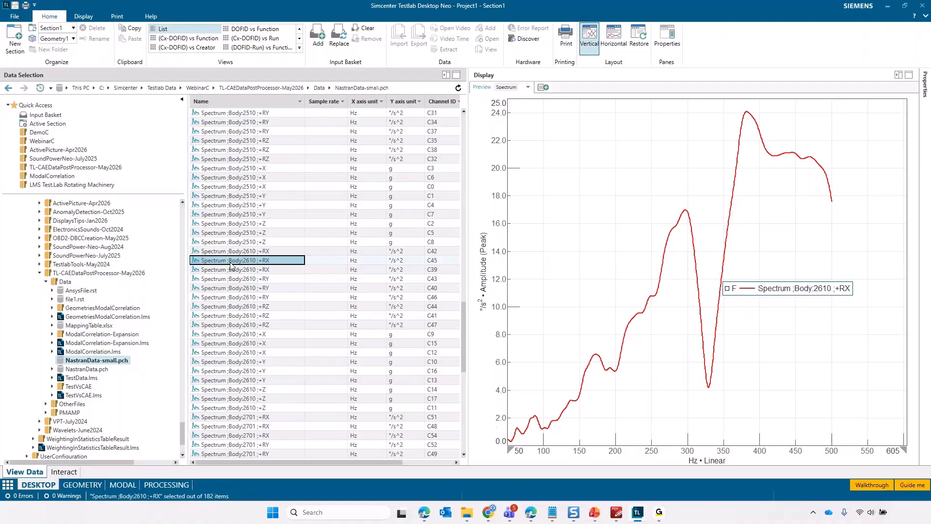
{"action": "key", "text": "shift+Down"}
{"action": "key", "text": "shift+Down"}
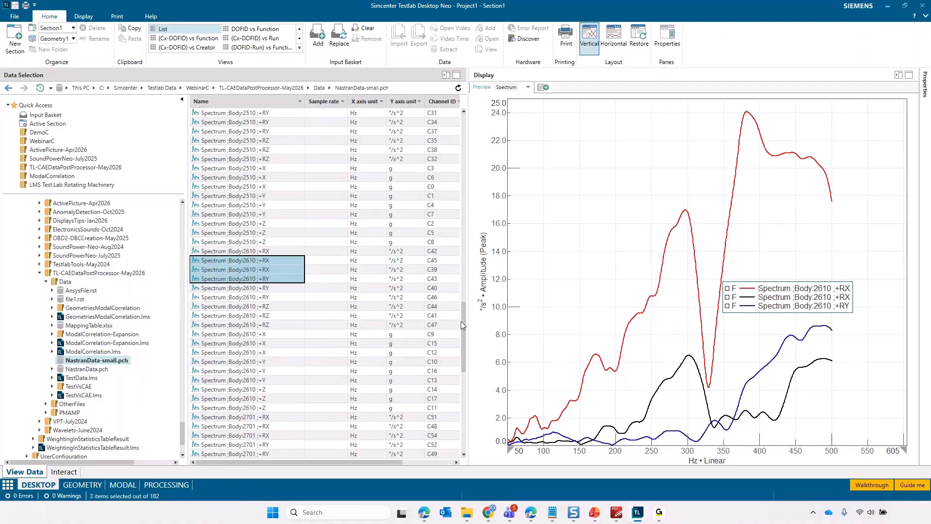
Step: Return to the start of the data list and preview the Body:2510:+RX / Body:2510:+Y FRF
{"action": "left_click_drag", "start_coordinate": [451, 307], "coordinate": [438, 138]}
{"action": "left_click_drag", "start_coordinate": [464, 319], "coordinate": [464, 136]}
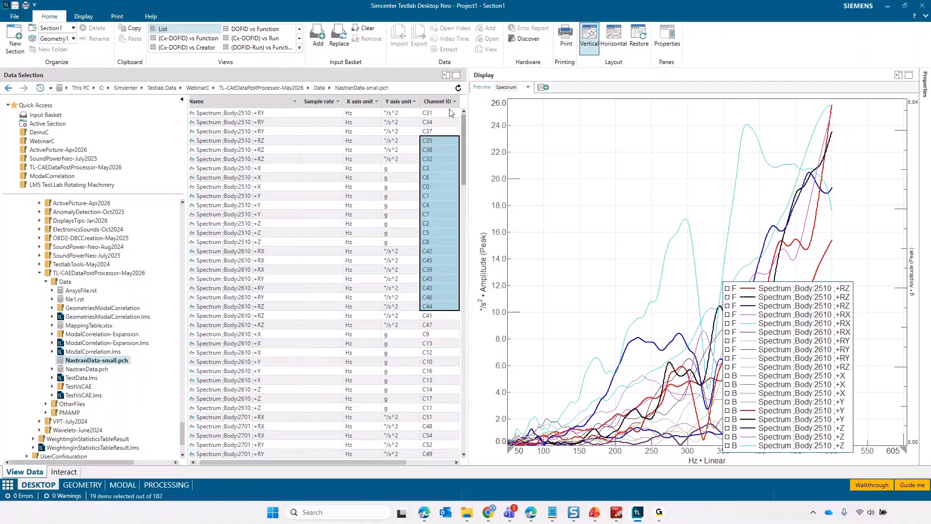
{"action": "left_click", "coordinate": [247, 186]}
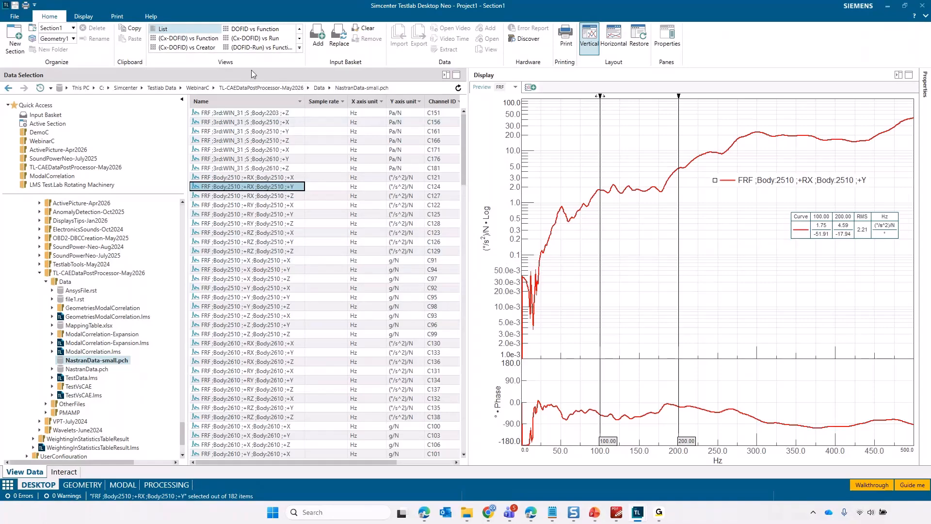
Step: Switch the data list to the DOFID vs Function view, display all 3rd:WIN_31:S FRFs, and move the legend above the curves
{"action": "left_click", "coordinate": [242, 31]}
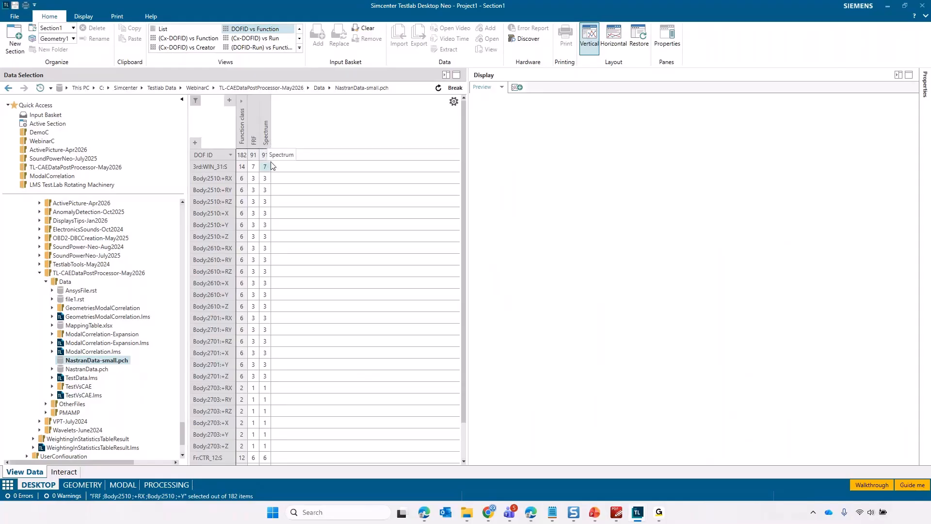
{"action": "left_click", "coordinate": [253, 167]}
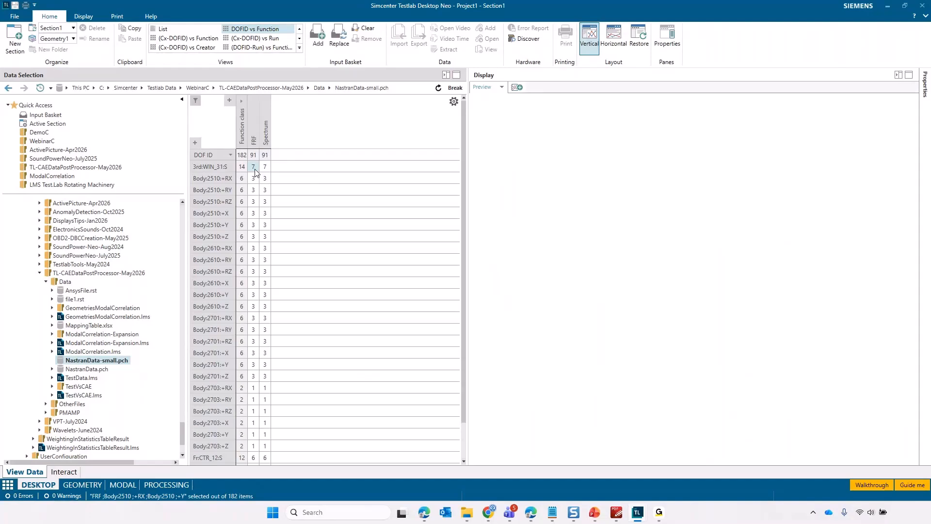
{"action": "left_click_drag", "start_coordinate": [800, 177], "coordinate": [793, 108]}
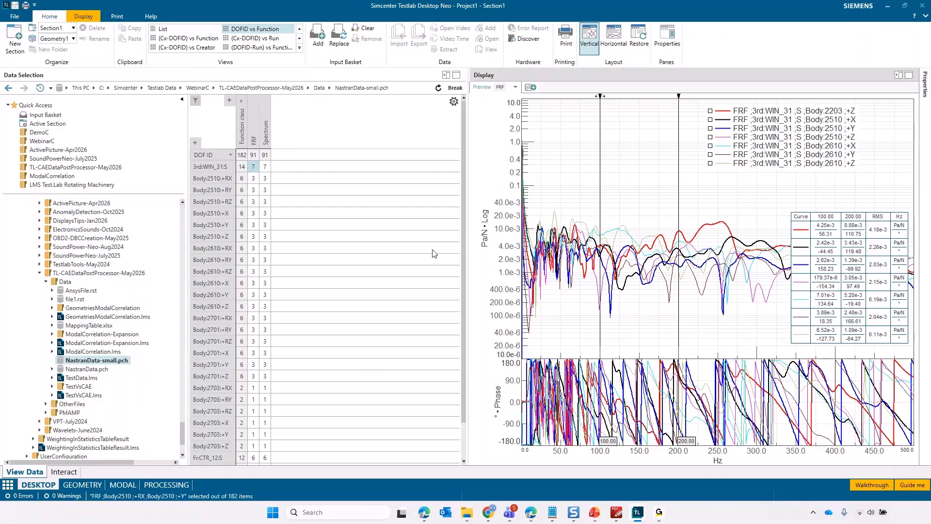
Step: Preview the grouped FRFs of Body:2510 from +RX to +RZ, and the grouped spectra of Body:2510:+RZ, Body:2510:+Y and 3rd:WIN_31:S
{"action": "left_click", "coordinate": [254, 179]}
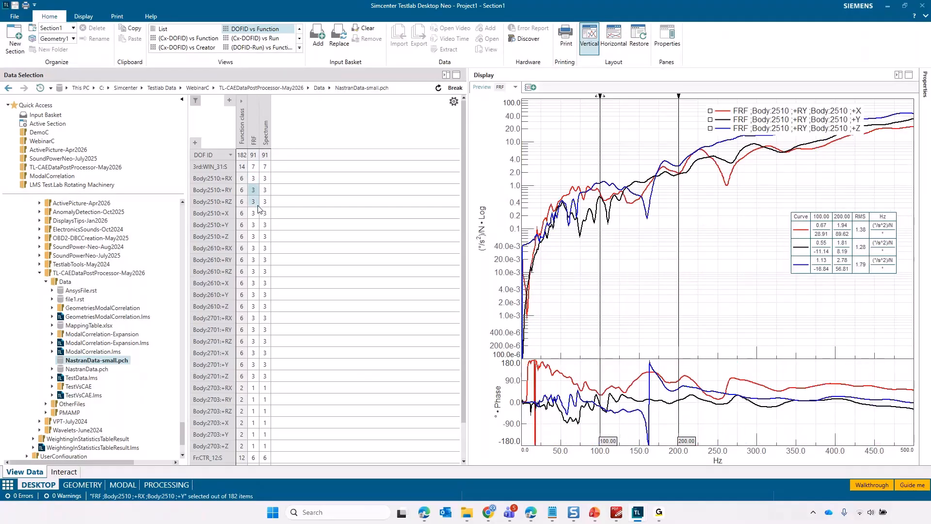
{"action": "left_click", "coordinate": [253, 201]}
{"action": "left_click", "coordinate": [267, 202]}
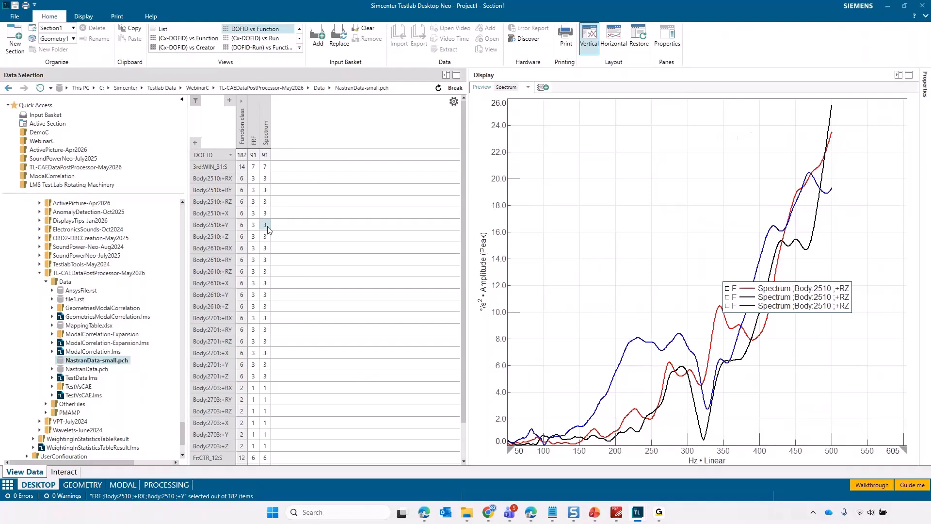
{"action": "left_click", "coordinate": [266, 225]}
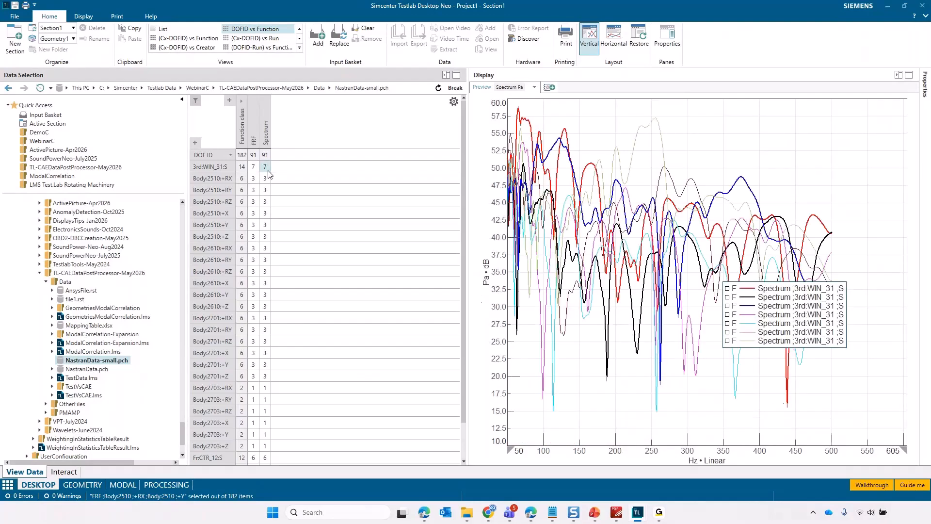
Step: Preview the grouped Body:2510:+RX and +RY spectra, the +RX FRFs with their spectra, and the FRFs of Body:2510:+RZ and 3rd:WIN_31:S
{"action": "left_click", "coordinate": [255, 179]}
{"action": "left_click_drag", "start_coordinate": [266, 189], "coordinate": [266, 181]}
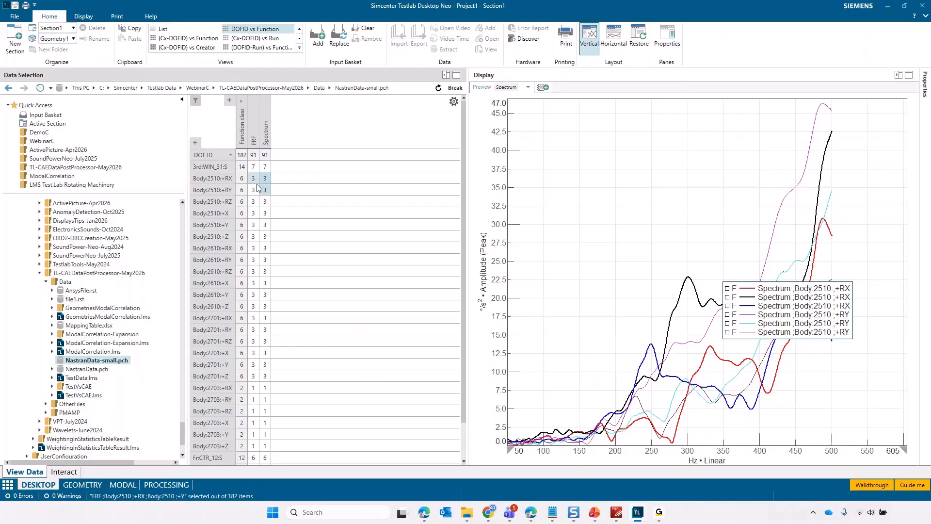
{"action": "left_click", "coordinate": [255, 181]}
{"action": "left_click_drag", "start_coordinate": [256, 182], "coordinate": [263, 181]}
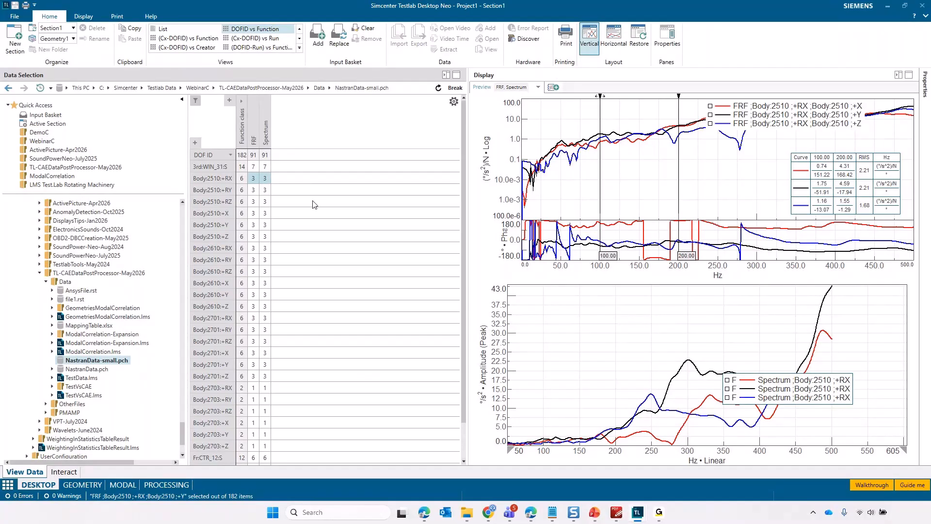
{"action": "left_click", "coordinate": [255, 201]}
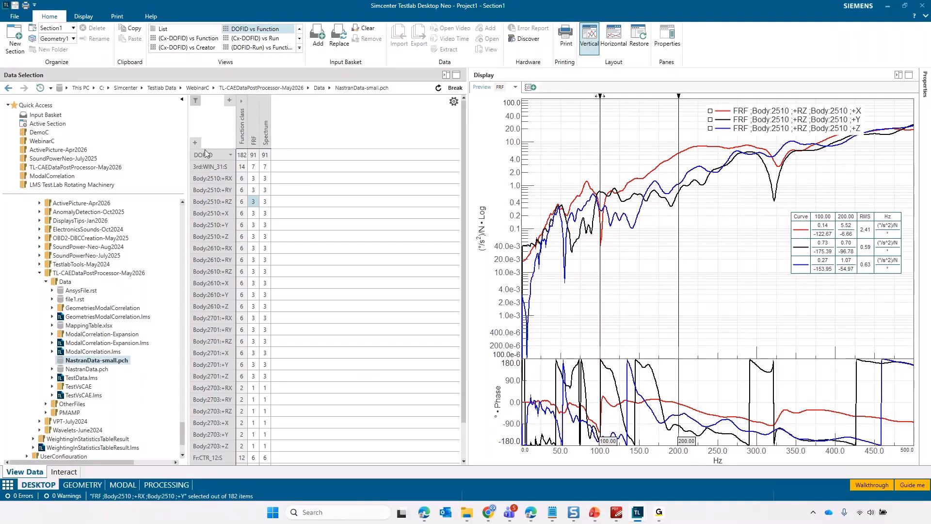
{"action": "left_click", "coordinate": [253, 166]}
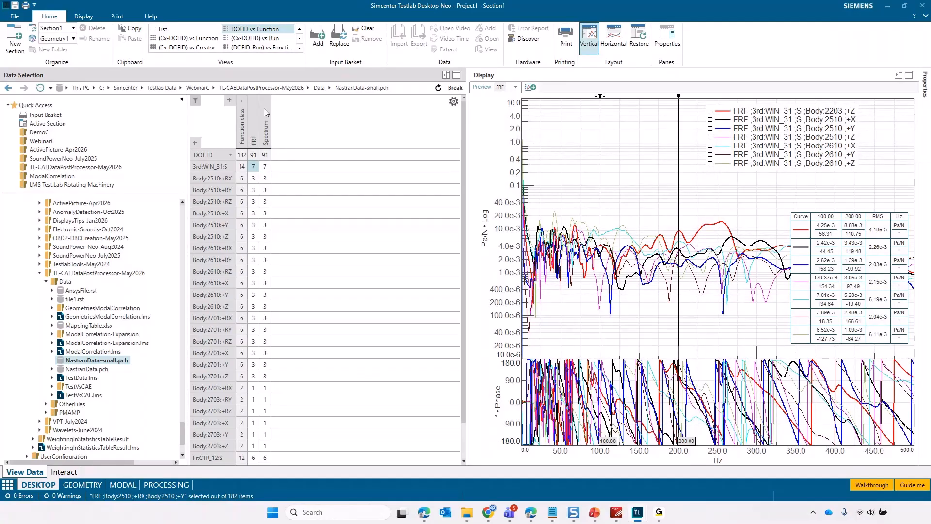
Step: Add Reference DOF ID as a second column grouping below Function class in the data matrix
{"action": "left_click", "coordinate": [230, 100]}
{"action": "type", "text": "refe"}
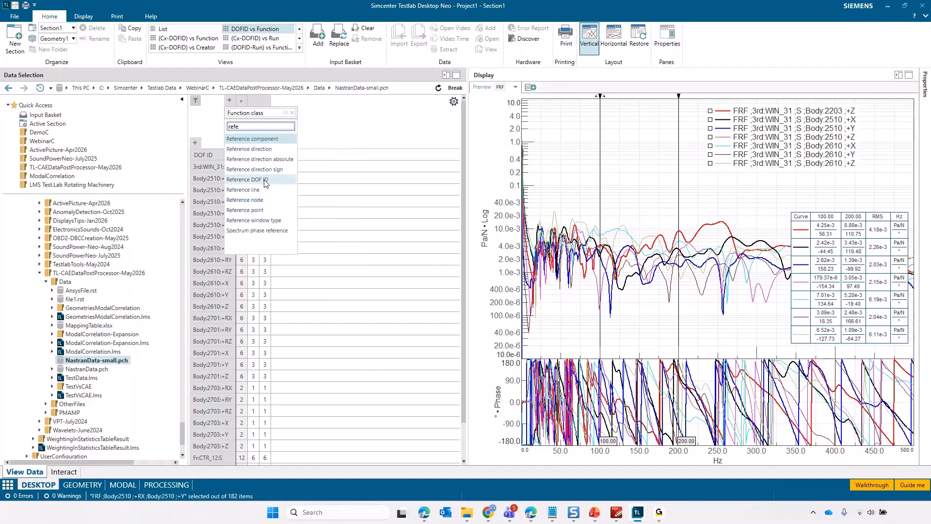
{"action": "left_click", "coordinate": [248, 180]}
{"action": "left_click", "coordinate": [422, 190]}
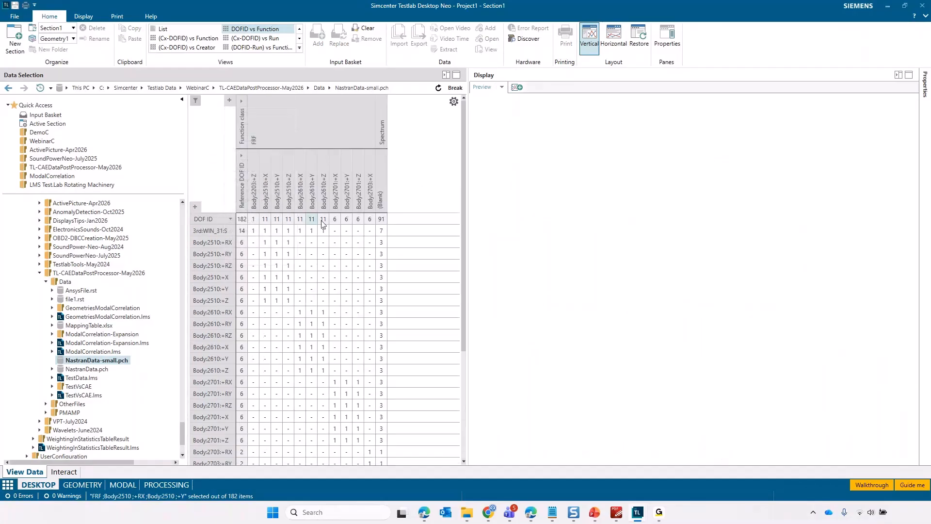
Step: Overlay the 3rd:WIN_31:S FRFs for references Body:2203:+Z, Body:2510:+X and Body:2510:+Y, and preview the Body:2701:+X FRFs for references Body:2701:+Y and +Z
{"action": "left_click", "coordinate": [252, 234]}
{"action": "left_click", "coordinate": [264, 234]}
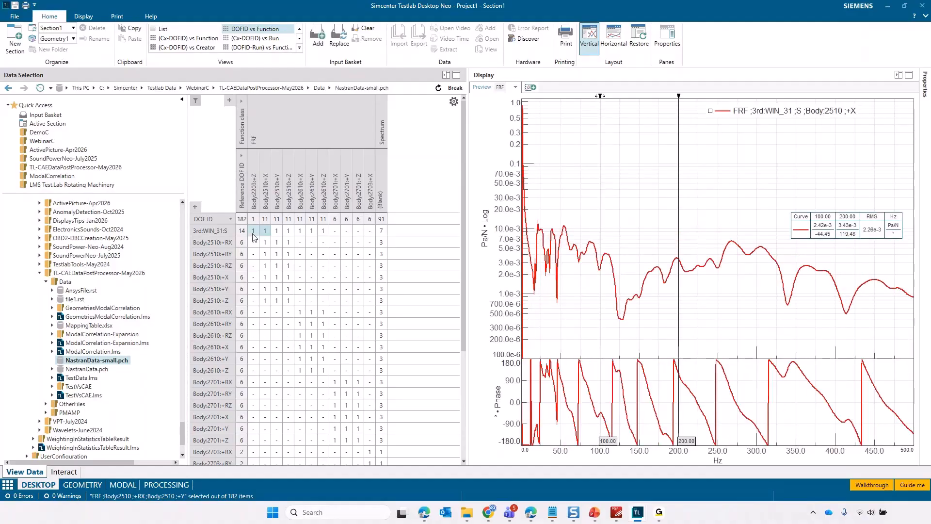
{"action": "left_click", "coordinate": [277, 233], "text": "ctrl"}
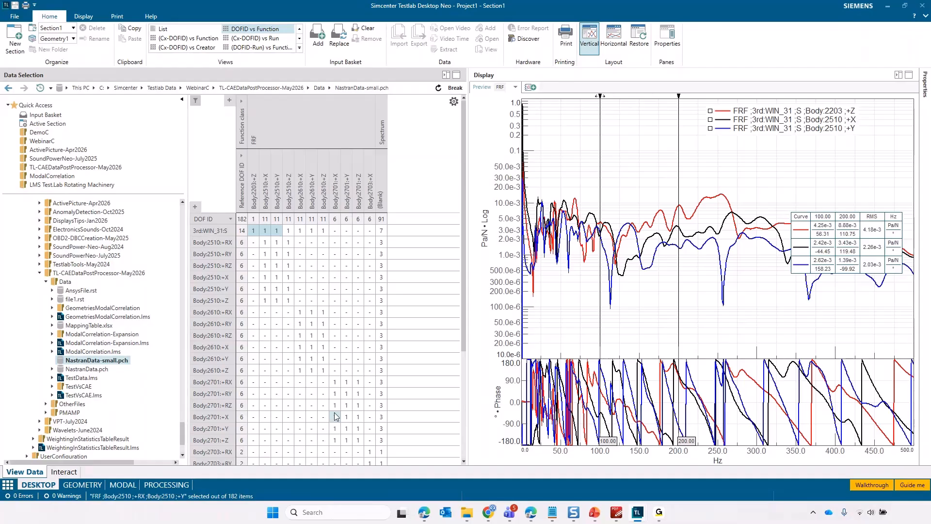
{"action": "left_click_drag", "start_coordinate": [335, 417], "coordinate": [358, 417]}
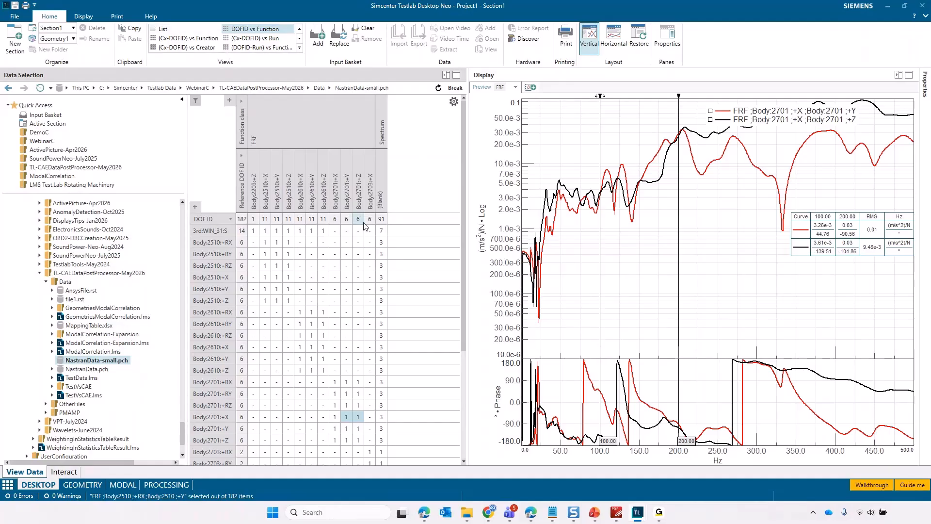
Step: Copy all FRFs with reference Body:2610:+Z and create a folder named CAE in Section1 of the project
{"action": "right_click", "coordinate": [324, 223]}
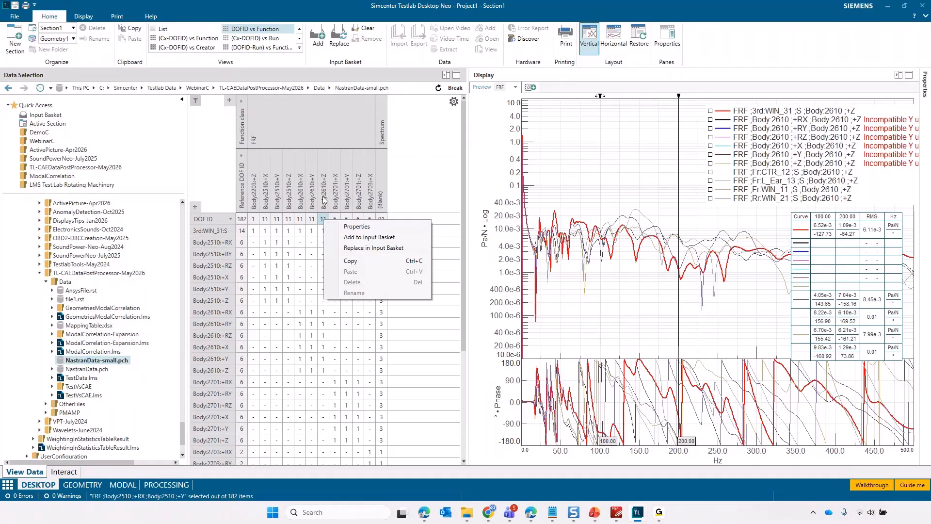
{"action": "left_click", "coordinate": [352, 260]}
{"action": "left_click_drag", "start_coordinate": [183, 432], "coordinate": [181, 214]}
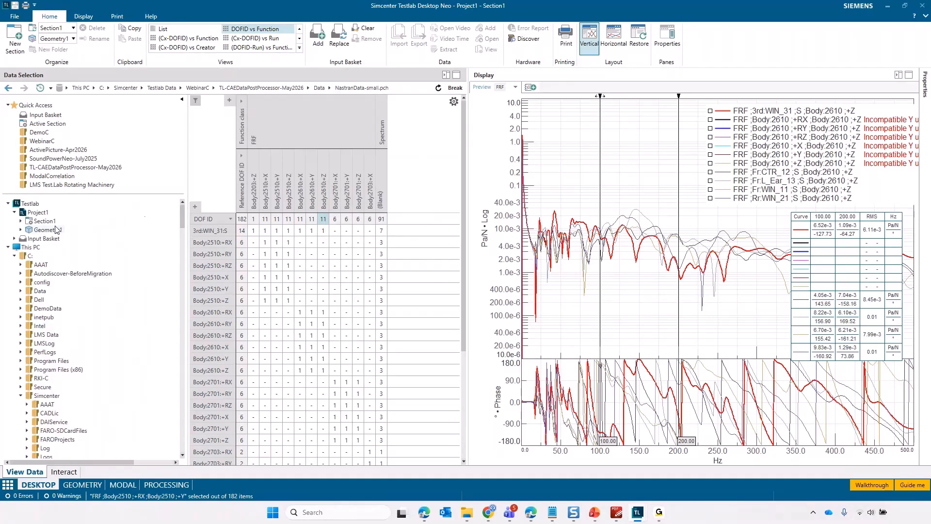
{"action": "left_click", "coordinate": [48, 221]}
{"action": "right_click", "coordinate": [50, 223]}
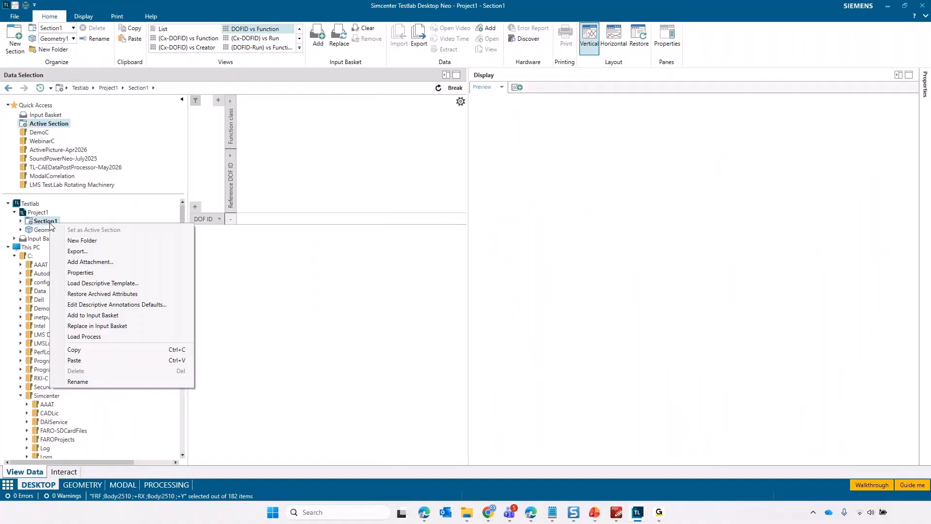
{"action": "left_click", "coordinate": [75, 240]}
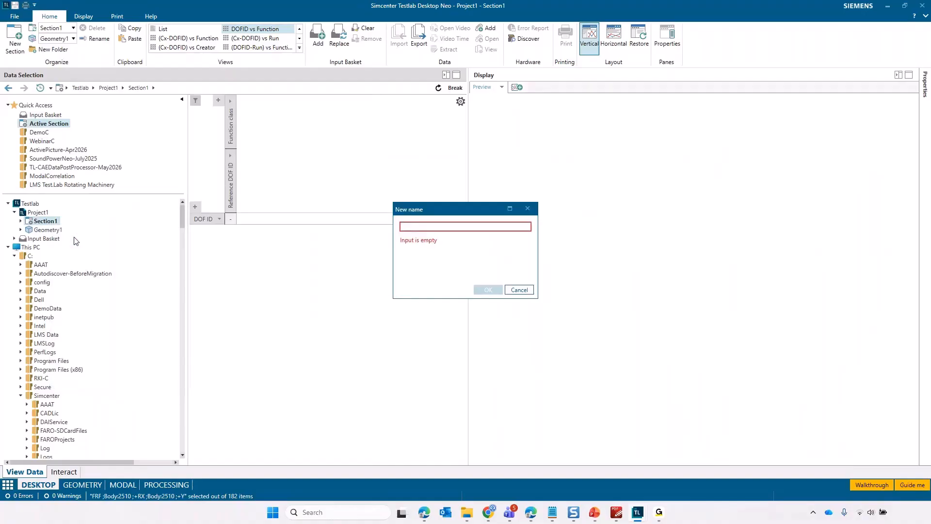
{"action": "type", "text": "CAE"}
{"action": "key", "text": "Return"}
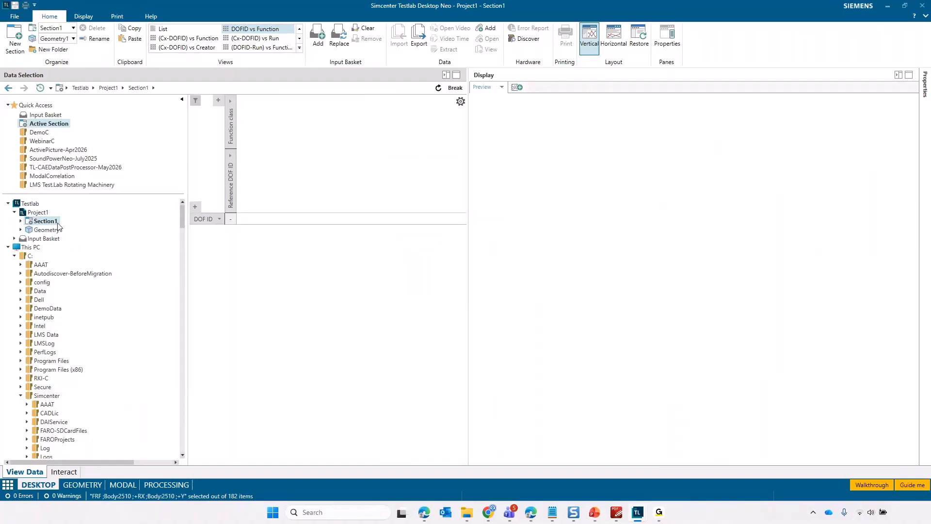
Step: Paste the copied FRFs into the CAE folder of Section1 and preview those of 3rd:WIN_31:S and Body:2610:+RY
{"action": "left_click", "coordinate": [21, 221]}
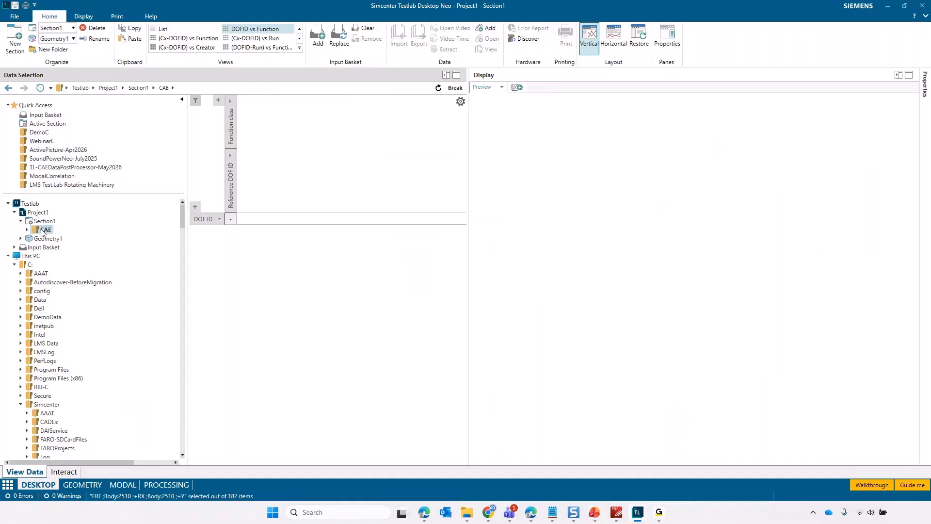
{"action": "right_click", "coordinate": [41, 231]}
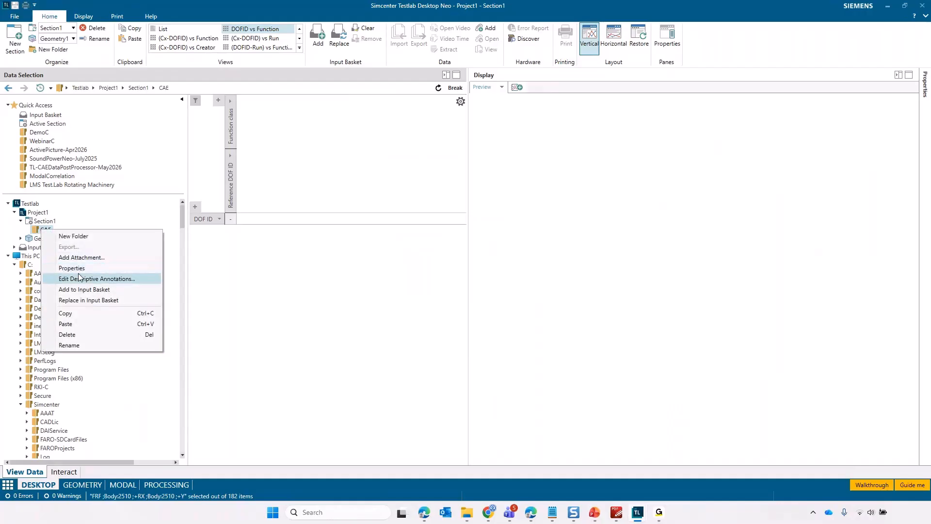
{"action": "left_click", "coordinate": [66, 324]}
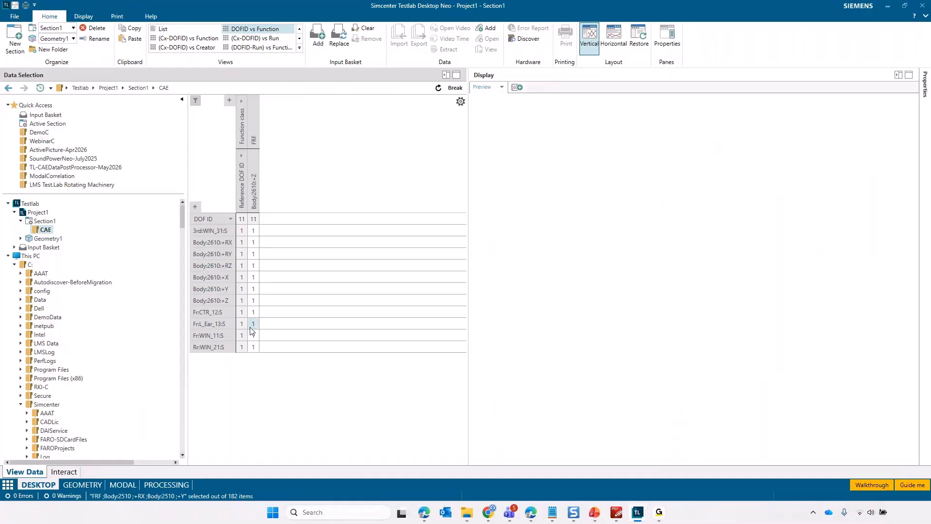
{"action": "left_click", "coordinate": [228, 382]}
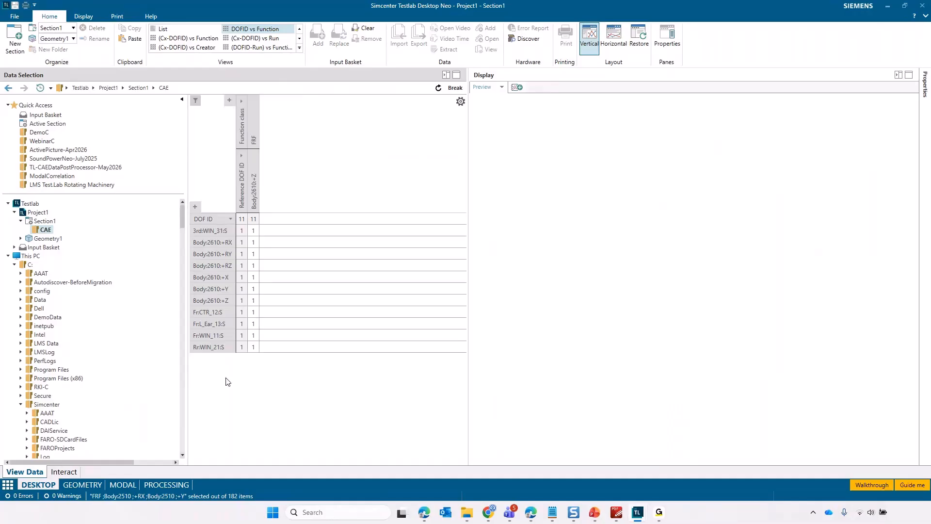
{"action": "left_click", "coordinate": [253, 233]}
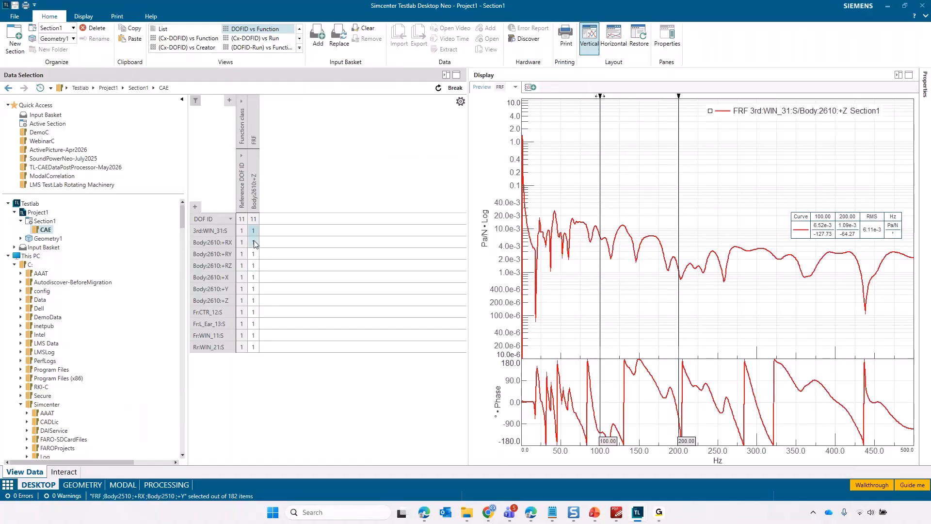
{"action": "left_click", "coordinate": [254, 257]}
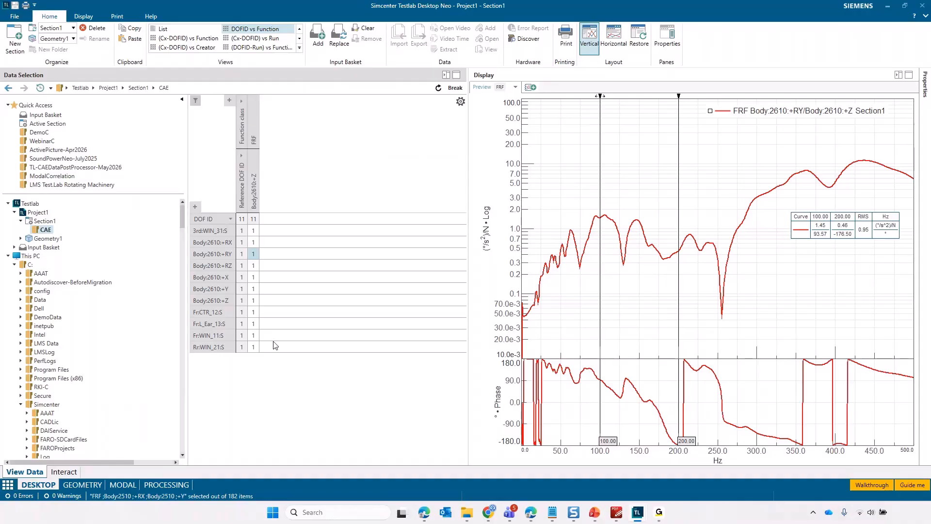
Step: Launch another session of Desktop Neo - 2506 and open its View Data task
{"action": "left_click", "coordinate": [270, 517]}
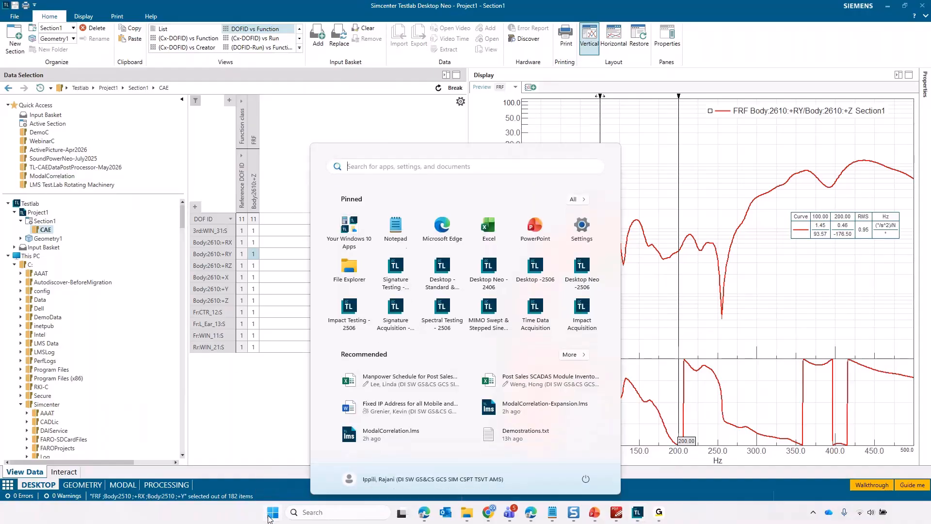
{"action": "left_click", "coordinate": [583, 267]}
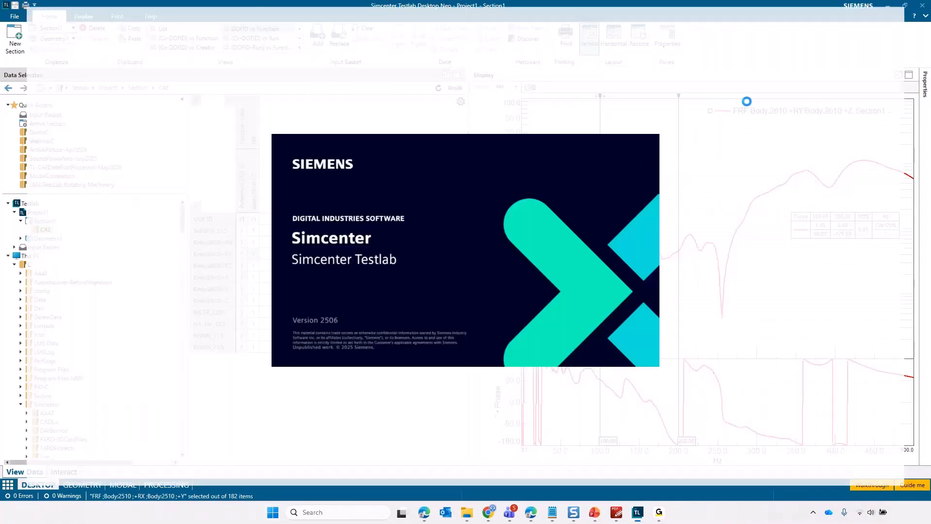
{"action": "left_click", "coordinate": [109, 114]}
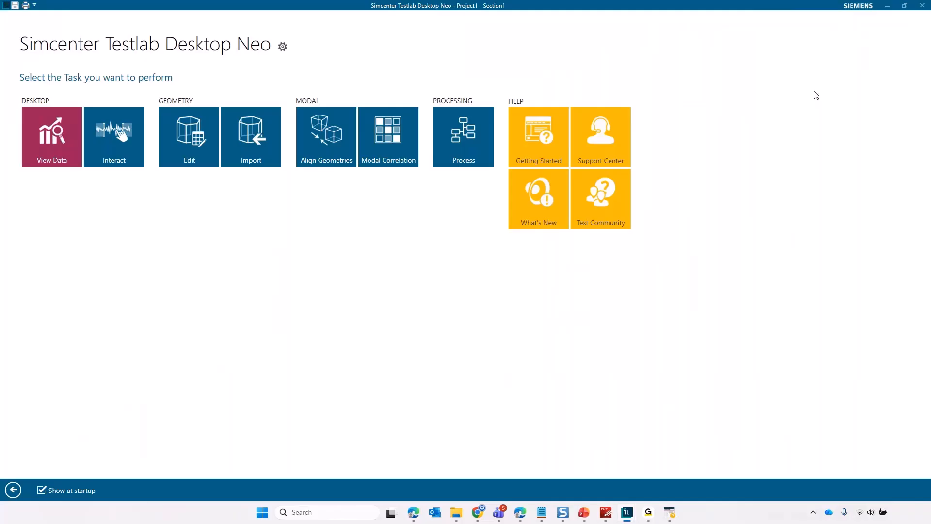
{"action": "left_click", "coordinate": [61, 128]}
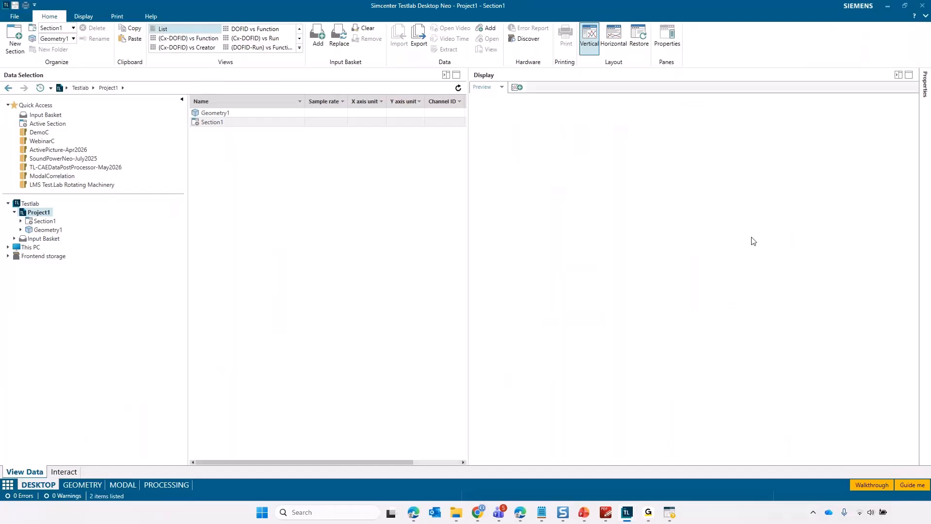
Step: Open the recent project TestVsCAE
{"action": "left_click", "coordinate": [16, 17]}
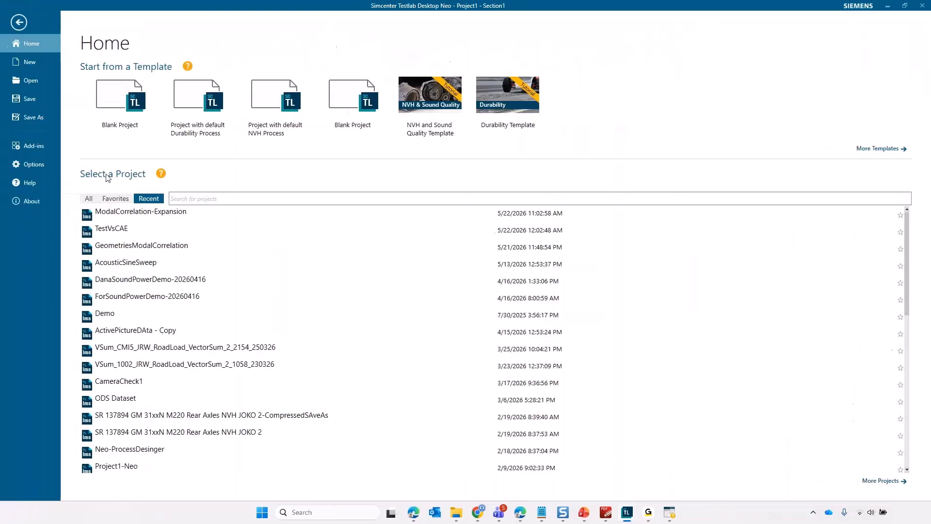
{"action": "double_click", "coordinate": [125, 234]}
{"action": "left_click", "coordinate": [499, 292]}
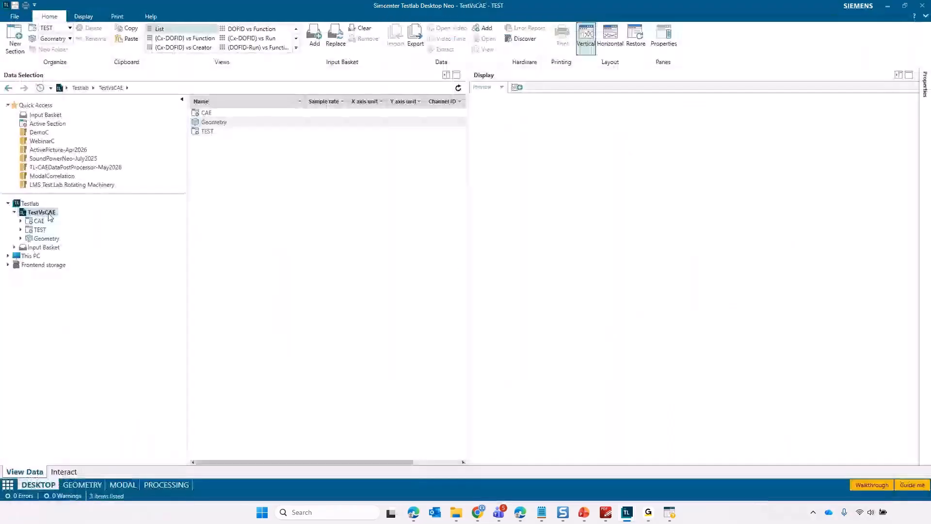
Step: Examine the TEST and CAE sections of the TestVsCAE project in the DOFID vs Function view
{"action": "left_click", "coordinate": [38, 221]}
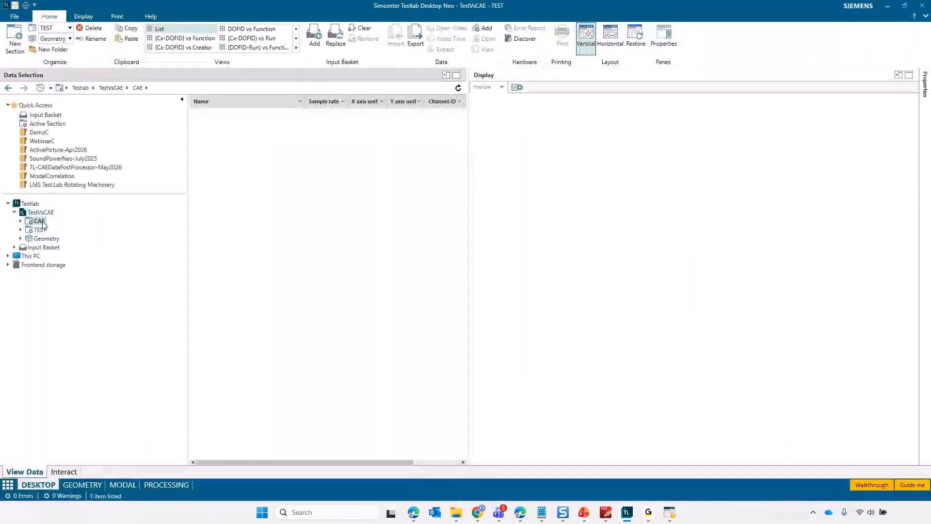
{"action": "left_click", "coordinate": [43, 230]}
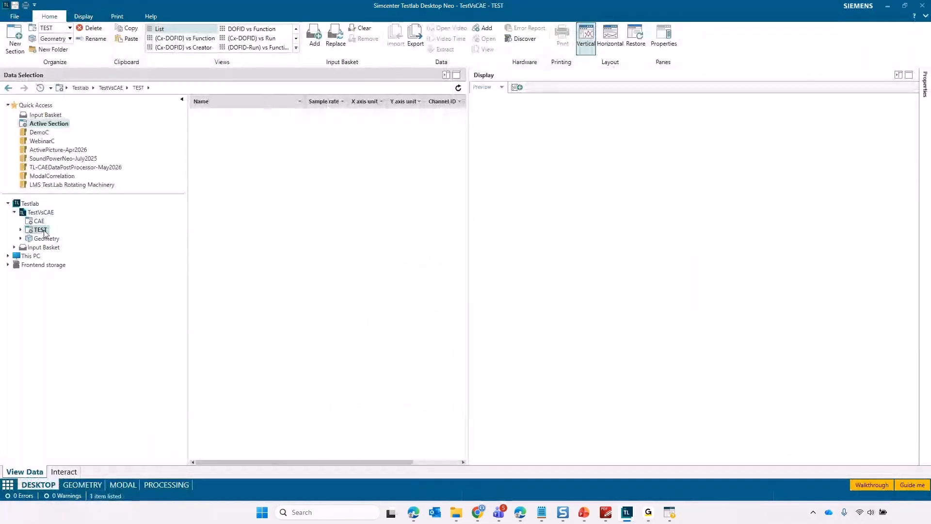
{"action": "left_click", "coordinate": [252, 28]}
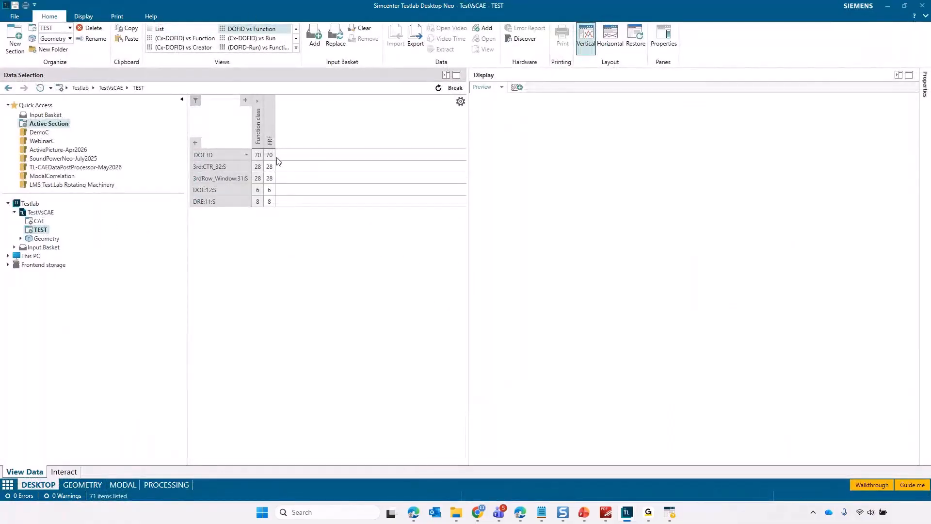
{"action": "left_click", "coordinate": [39, 221]}
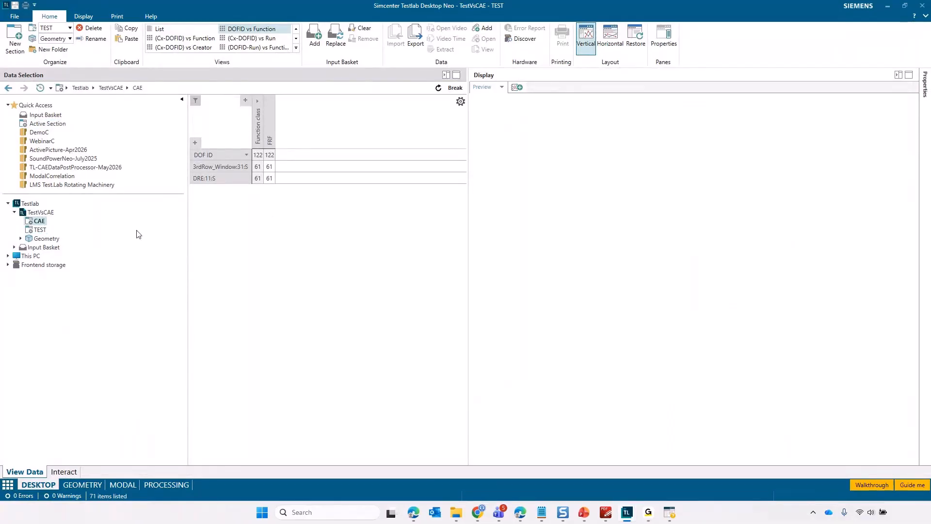
Step: Show the CAE section as a List and preview the 3rdRow_Window:31:S FRFs from Body:2010:+Y down to Body:2201:+Z
{"action": "left_click", "coordinate": [159, 30]}
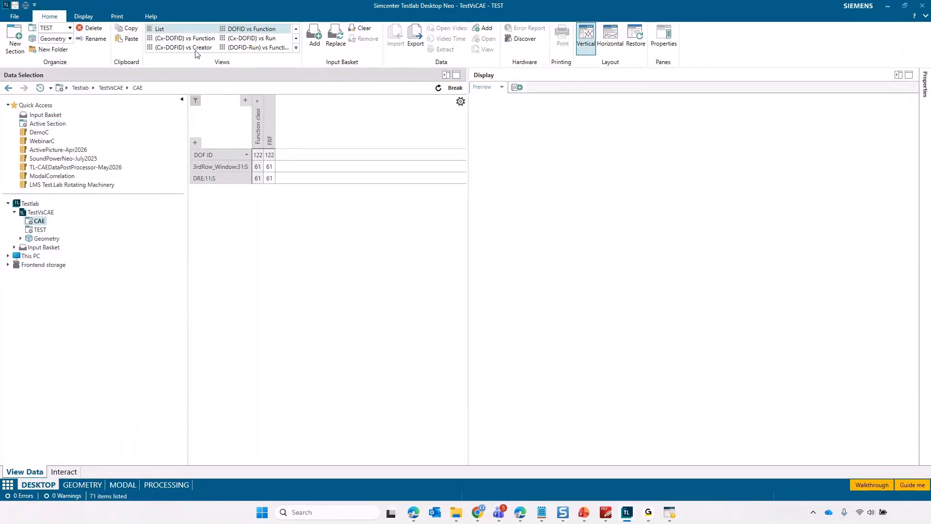
{"action": "left_click", "coordinate": [261, 125]}
{"action": "key", "text": "Down"}
{"action": "key", "text": "Down"}
{"action": "key", "text": "Down"}
{"action": "key", "text": "Down"}
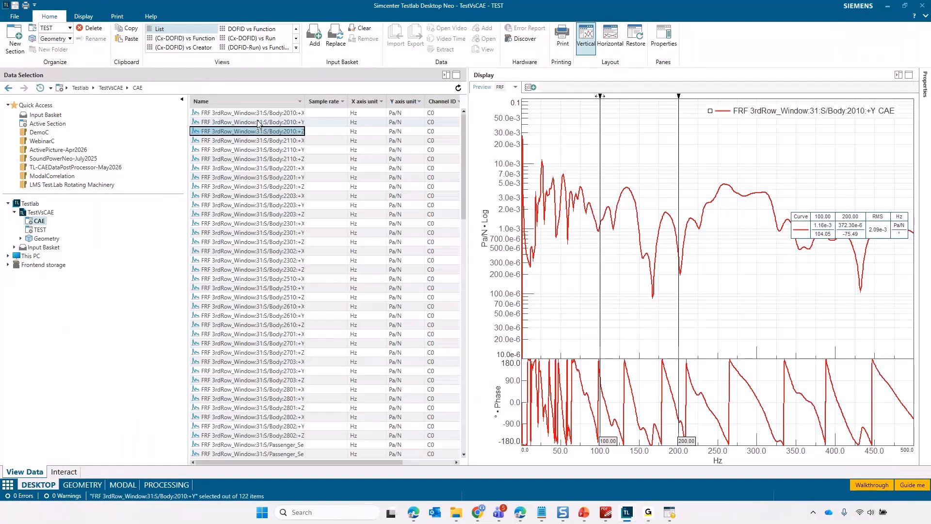
{"action": "key", "text": "Down"}
{"action": "key", "text": "Down"}
{"action": "key", "text": "Down"}
{"action": "key", "text": "Down"}
{"action": "key", "text": "Down"}
{"action": "key", "text": "Down"}
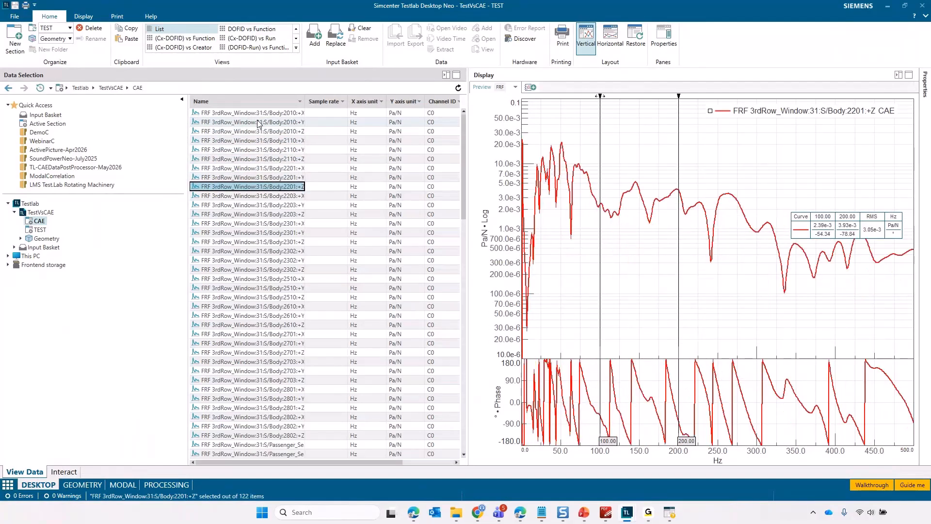
Step: Show the TEST section's data and preview the 3rd:CTR_32:S FRFs from Body:2701:-Y down to Body:2703:+X
{"action": "left_click", "coordinate": [38, 229]}
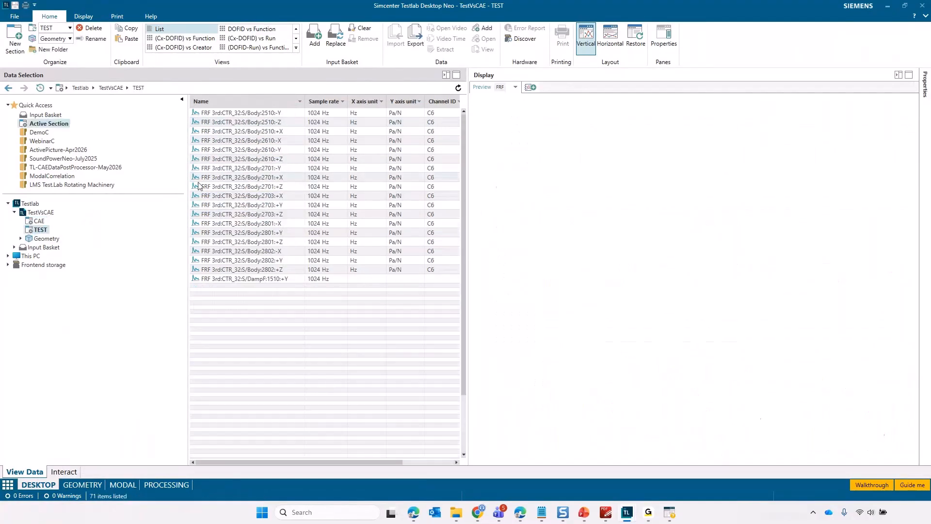
{"action": "left_click", "coordinate": [229, 170]}
{"action": "key", "text": "Down"}
{"action": "key", "text": "Down"}
{"action": "key", "text": "Down"}
{"action": "key", "text": "Down"}
{"action": "key", "text": "Down"}
{"action": "key", "text": "Down"}
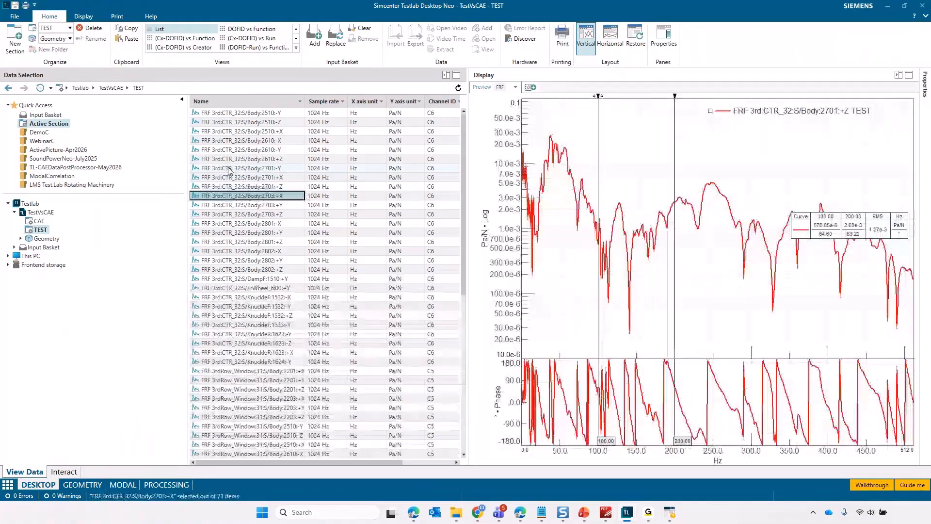
Step: Preview the TEST section's 3rd:CTR_32:S FRFs down to Body:2801:+Z and look through the remaining entries
{"action": "key", "text": "Down"}
{"action": "key", "text": "Down"}
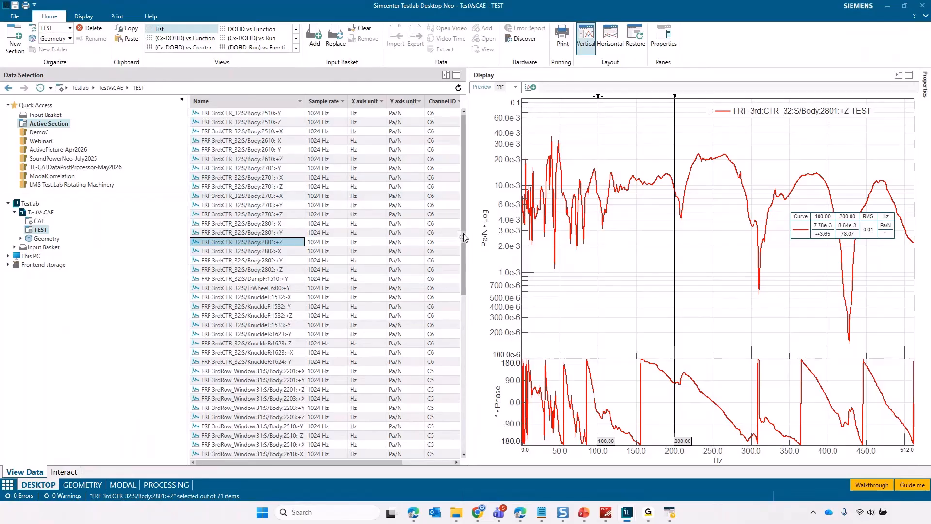
{"action": "left_click_drag", "start_coordinate": [463, 234], "coordinate": [464, 337]}
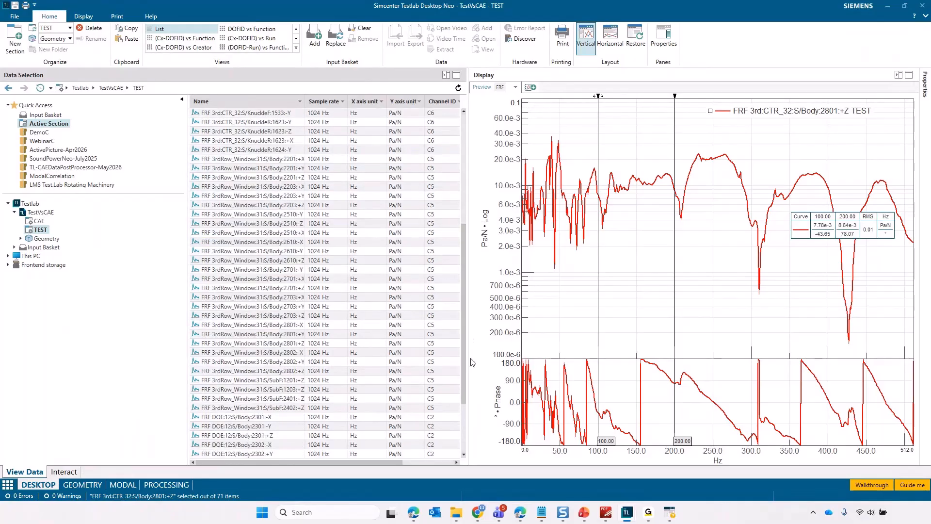
Step: Show the DOFID vs Function table for the TEST section, the CAE section and the whole TestVsCAE project
{"action": "left_click", "coordinate": [246, 28]}
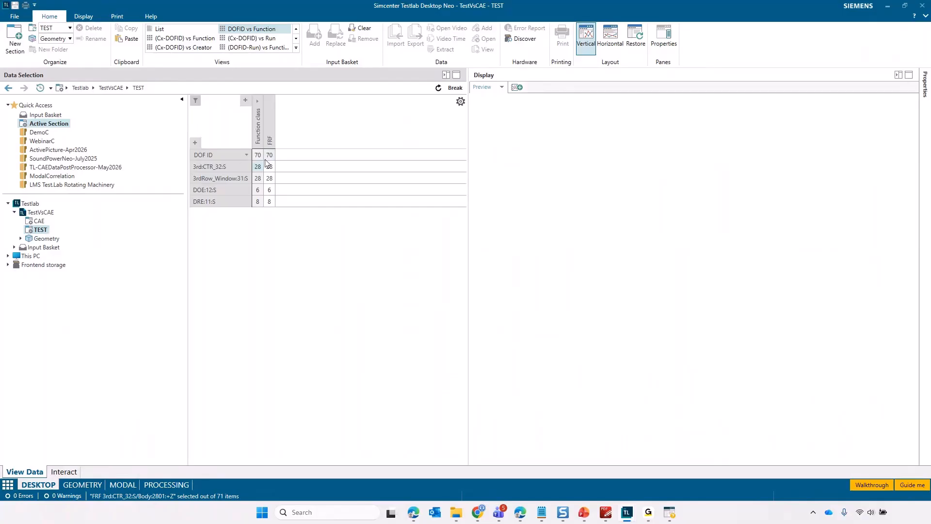
{"action": "left_click", "coordinate": [38, 222]}
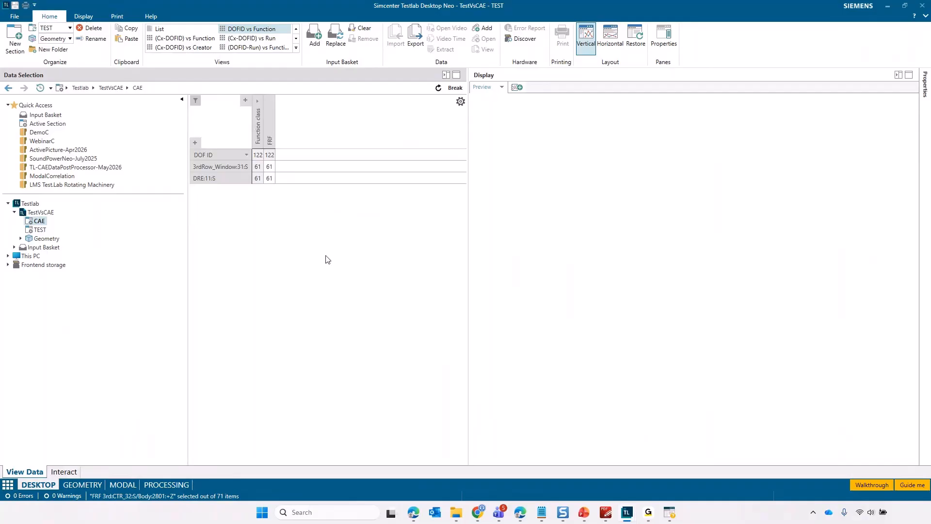
{"action": "left_click", "coordinate": [46, 213]}
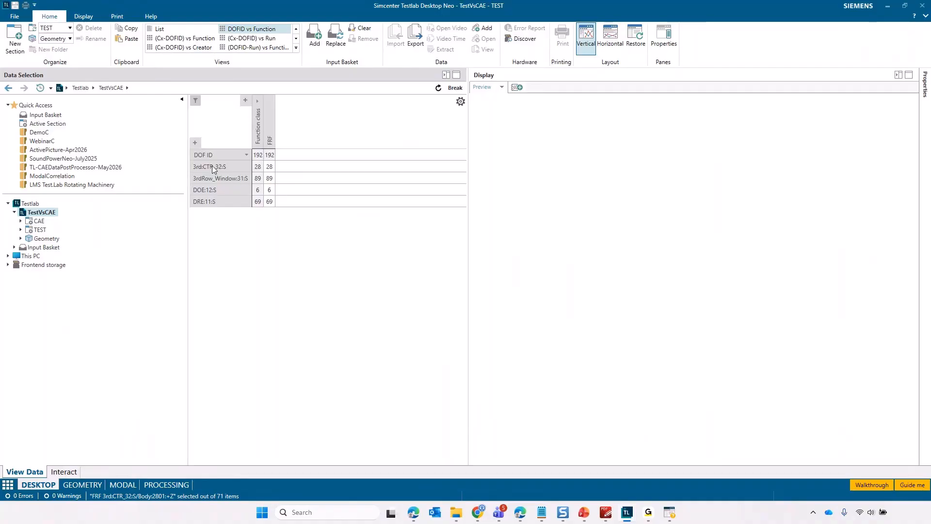
Step: Add Reference DOF ID beneath Function class as a second column grouping in the TestVsCAE project table
{"action": "left_click", "coordinate": [246, 101]}
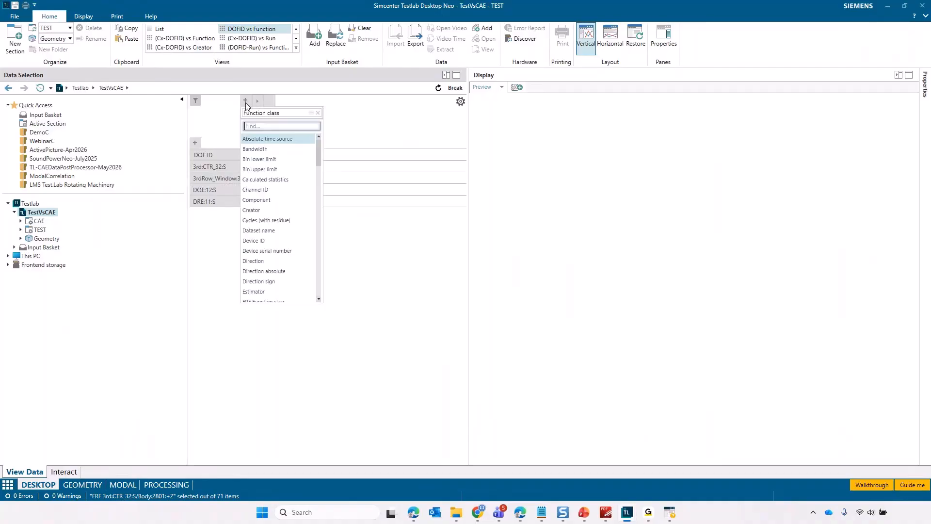
{"action": "type", "text": "refer"}
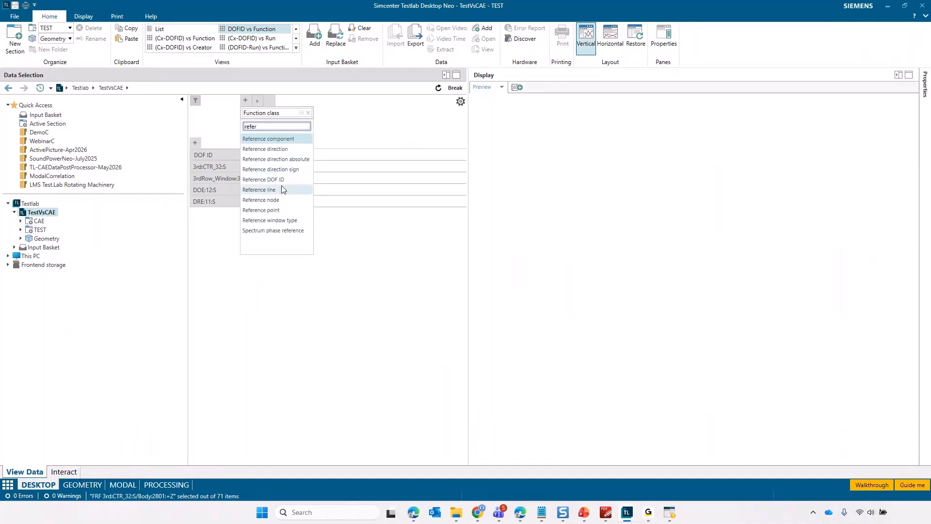
{"action": "left_click", "coordinate": [263, 180]}
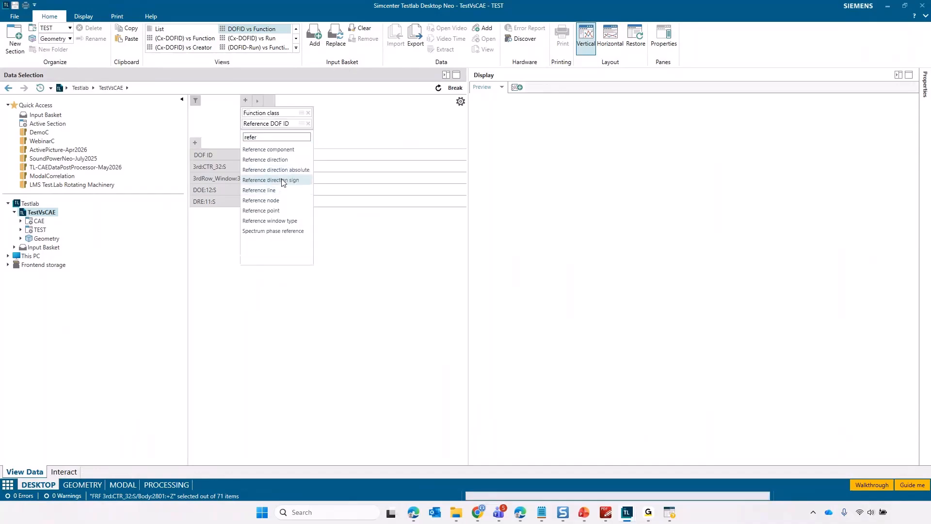
{"action": "left_click", "coordinate": [387, 318]}
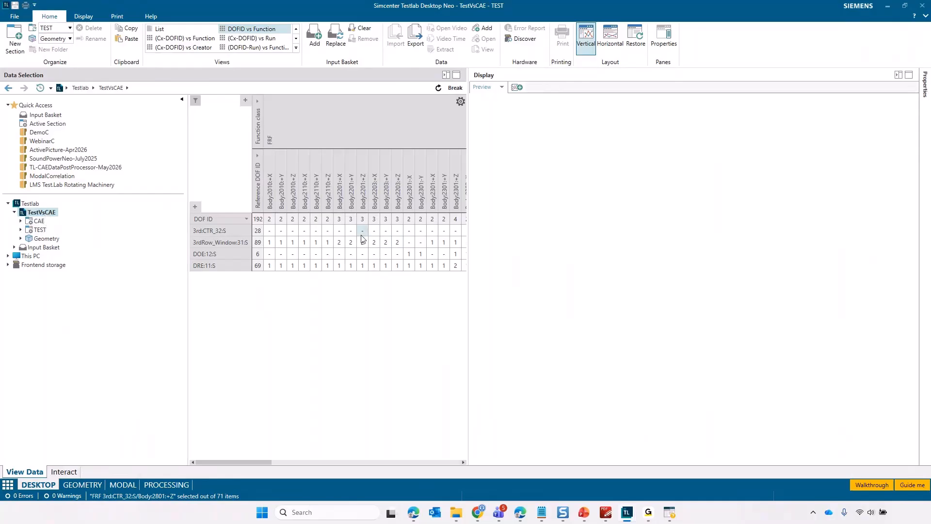
Step: Overlay the TEST and CAE FRFs of 3rdRow_Window:31:S for references Body:2201:+X through Body:2203:+Z
{"action": "left_click", "coordinate": [340, 243]}
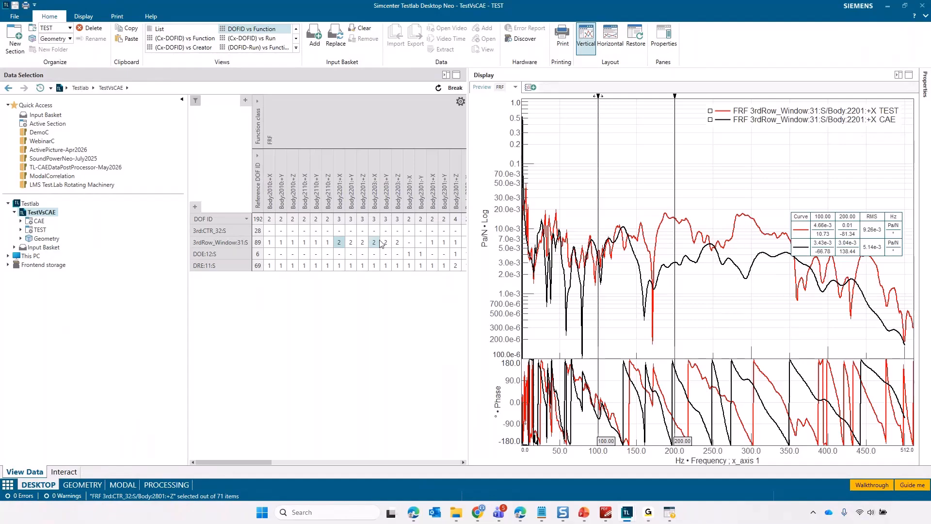
{"action": "left_click", "coordinate": [357, 242]}
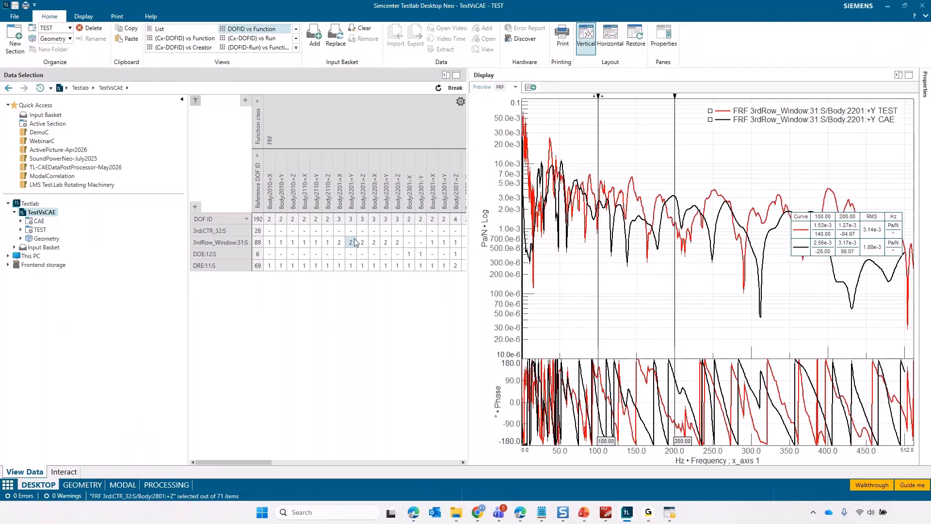
{"action": "key", "text": "Right"}
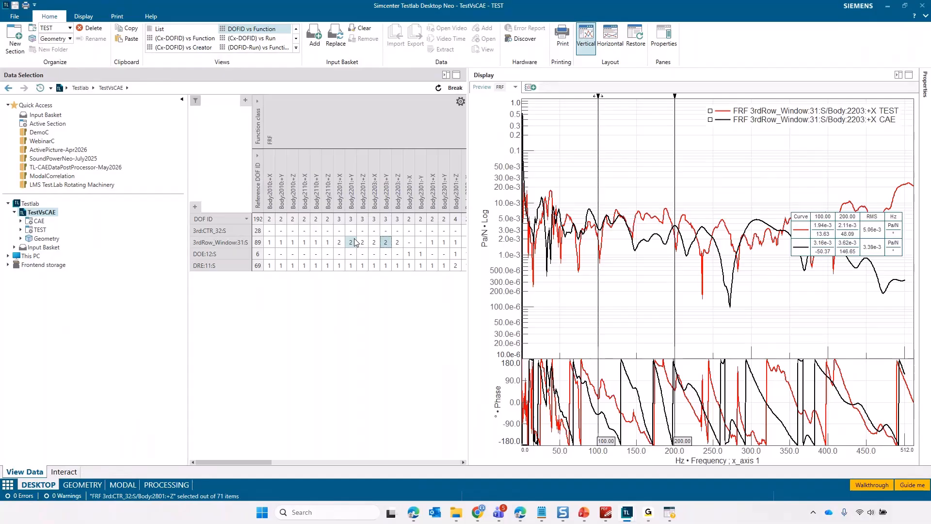
{"action": "key", "text": "Right"}
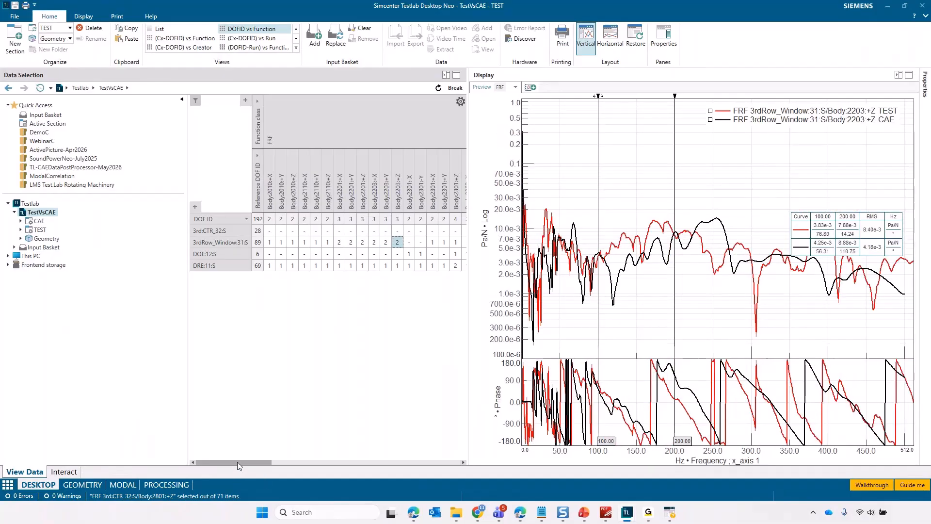
Step: Overlay the TEST and CAE FRFs of 3rdRow_Window:31:S for the paired references from Body:2610:+Z through Body:2703:+Z
{"action": "left_click_drag", "start_coordinate": [237, 461], "coordinate": [322, 457]}
{"action": "left_click", "coordinate": [296, 242]}
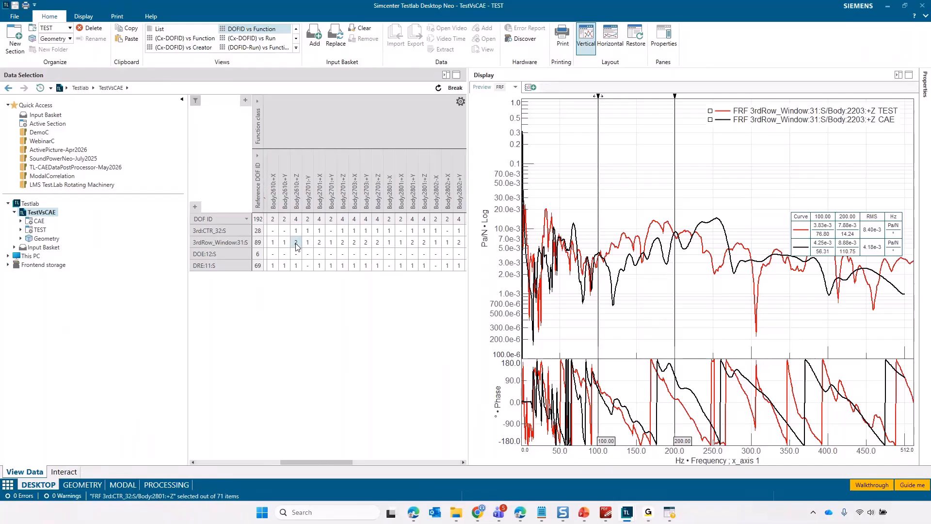
{"action": "key", "text": "Right"}
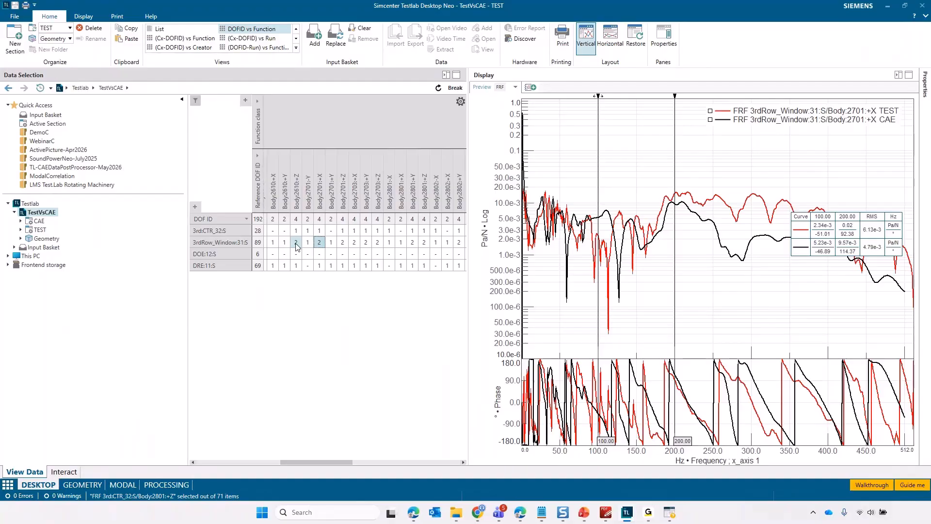
{"action": "left_click", "coordinate": [342, 246]}
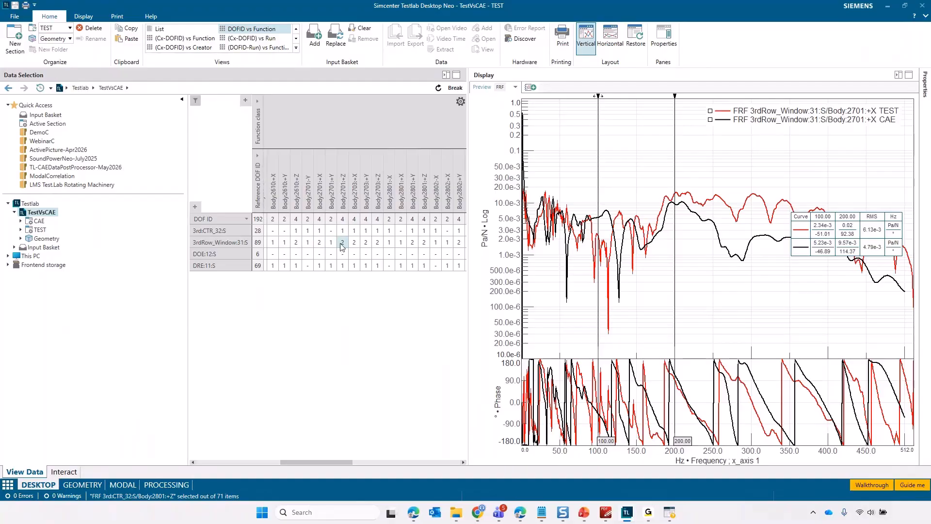
{"action": "key", "text": "Right"}
{"action": "key", "text": "Right"}
{"action": "key", "text": "Right"}
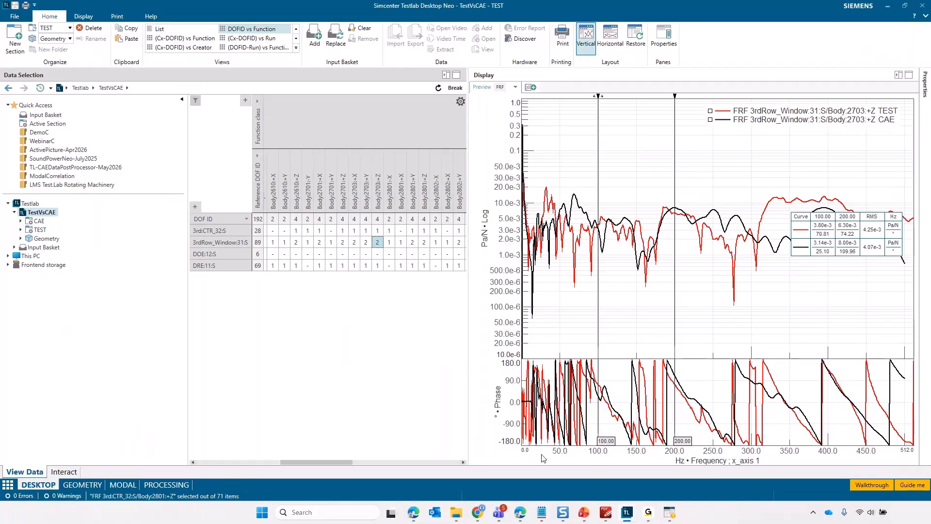
Step: Switch to the PowerPoint slide show and advance from CAE Data Import to the CAE Point Mapping Vs Alias Mapping slide
{"action": "mouse_move", "coordinate": [606, 514]}
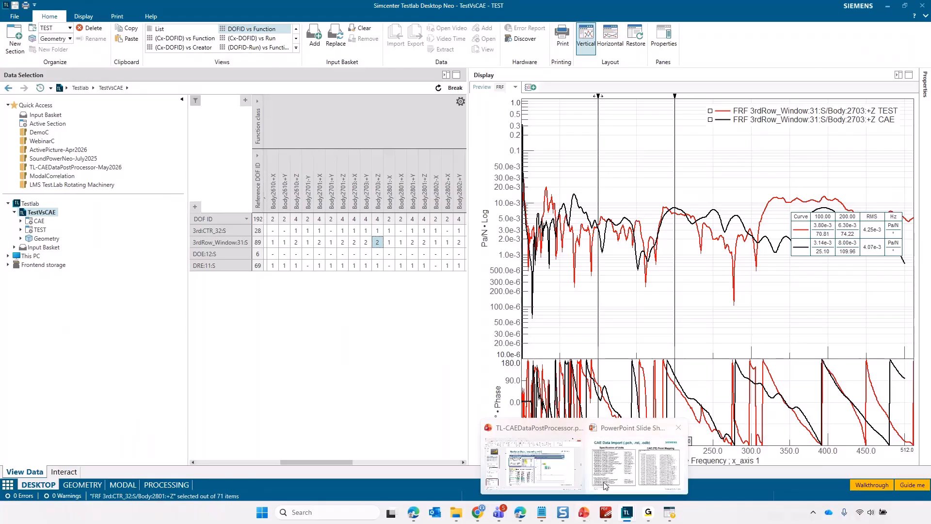
{"action": "key", "text": "alt+Tab"}
{"action": "key", "text": "alt+Tab"}
{"action": "key", "text": "alt+Tab"}
{"action": "key", "text": "alt+Tab"}
{"action": "key", "text": "alt+Tab"}
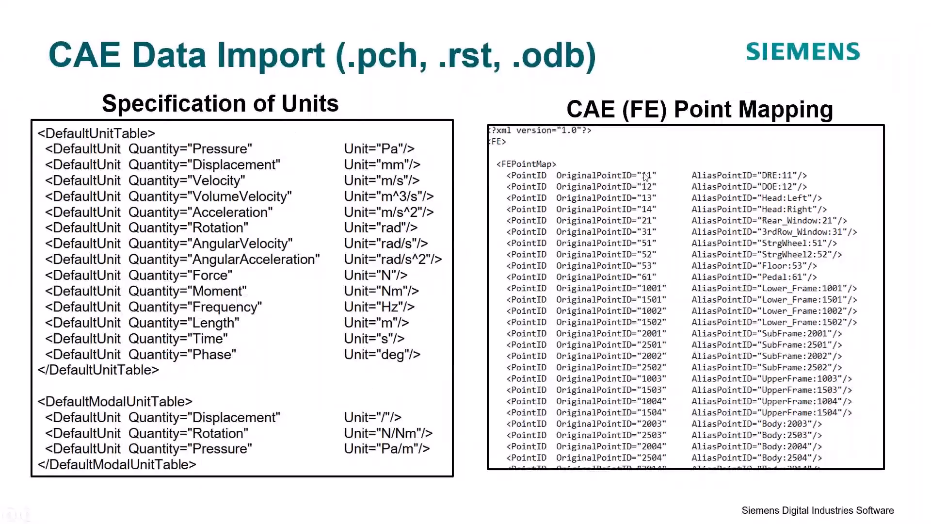
{"action": "left_click", "coordinate": [647, 177]}
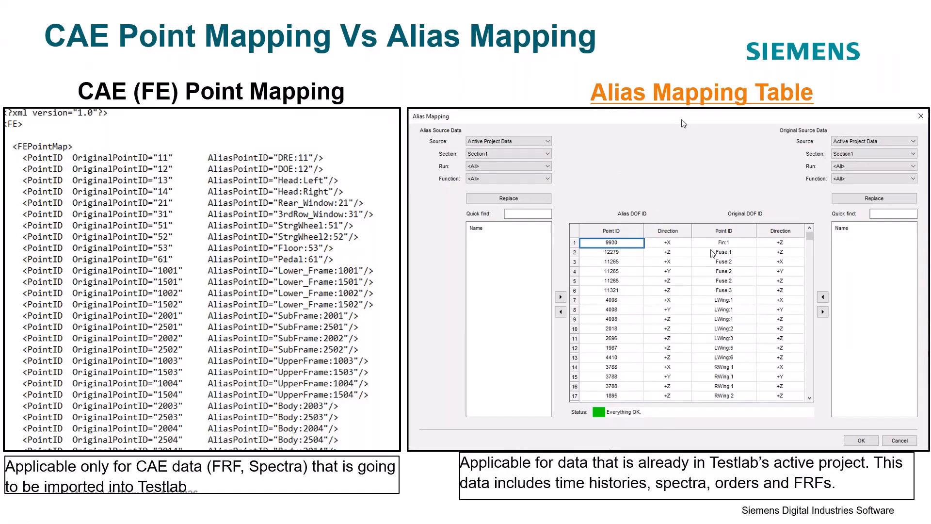
Step: Switch to the Testlab Desktop Neo window with Project1 and list the contents of AnsysFile.rst in the TL-CAEDataPostProcessor-May2026 Data folder
{"action": "key", "text": "alt+Tab"}
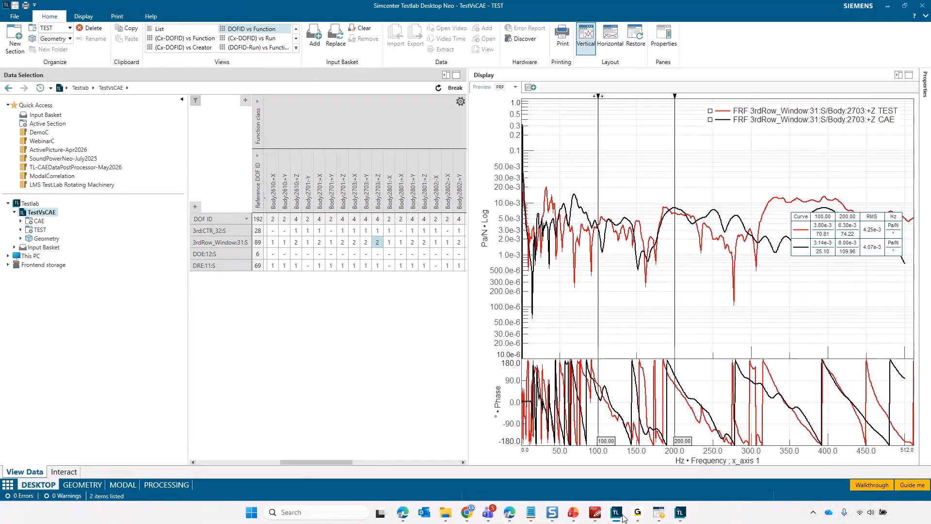
{"action": "left_click", "coordinate": [612, 475]}
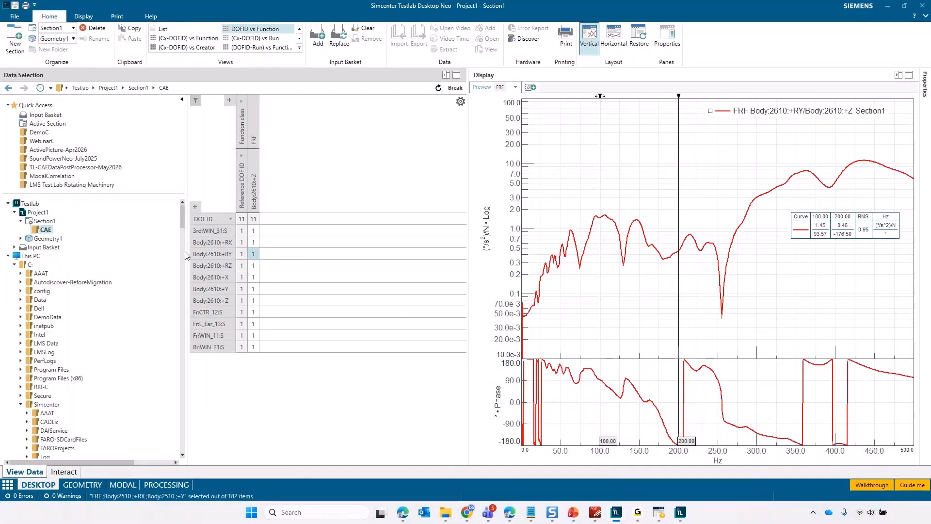
{"action": "left_click_drag", "start_coordinate": [185, 219], "coordinate": [207, 442]}
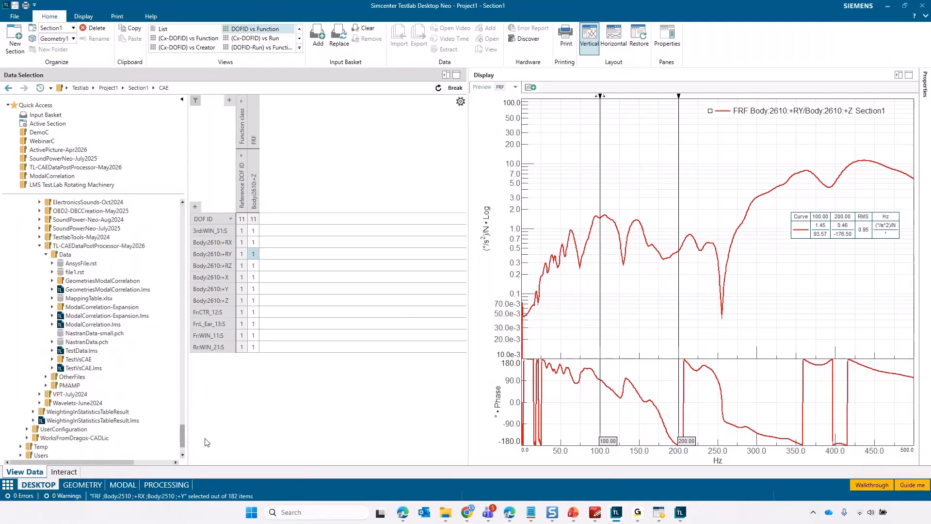
{"action": "left_click", "coordinate": [82, 263]}
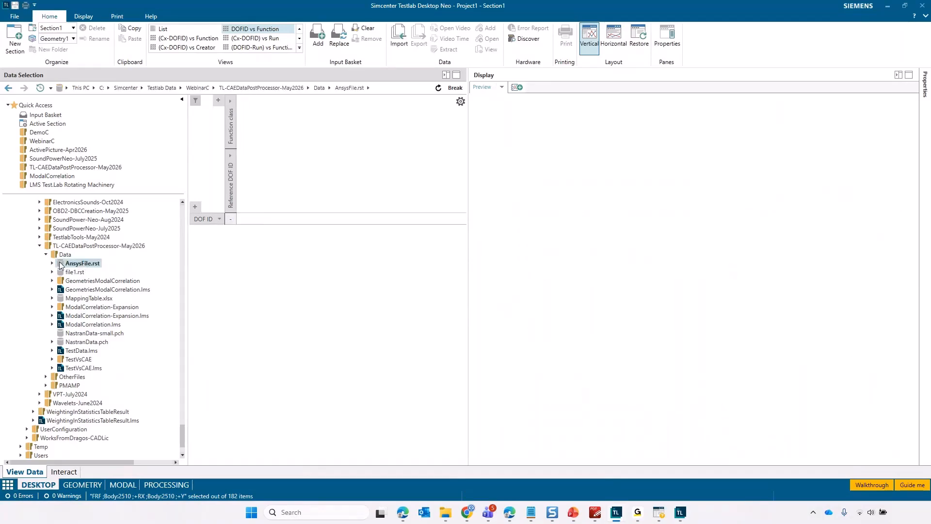
{"action": "left_click", "coordinate": [163, 31]}
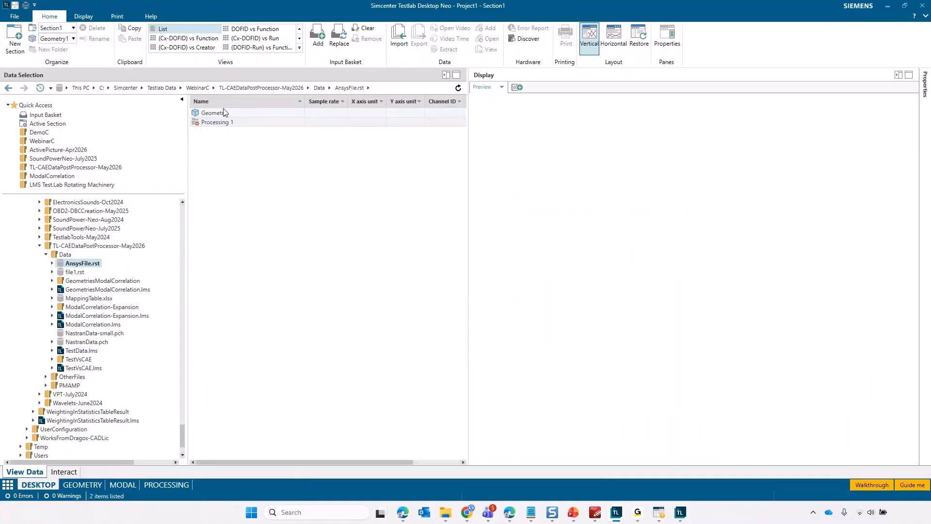
Step: Preview the Geometry of AnsysFile.rst and inspect the cabinet model from its underside and other angles
{"action": "left_click", "coordinate": [221, 113]}
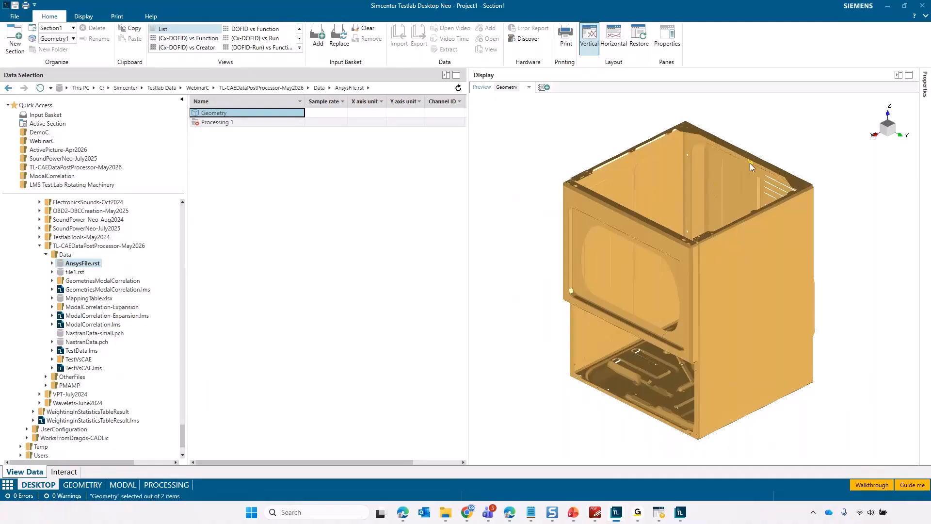
{"action": "left_click", "coordinate": [738, 283]}
{"action": "left_click_drag", "start_coordinate": [738, 281], "coordinate": [684, 271]}
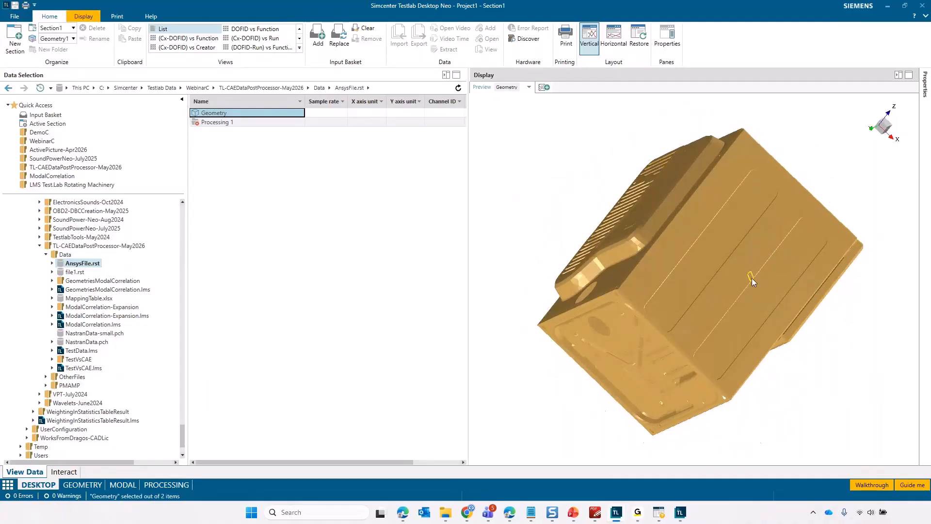
{"action": "left_click_drag", "start_coordinate": [752, 278], "coordinate": [747, 314]}
Step: Open the ModeSet under Processing 1 and preview the animated mode shapes of modes 7, 8, 12, 15 and 17
{"action": "double_click", "coordinate": [217, 122]}
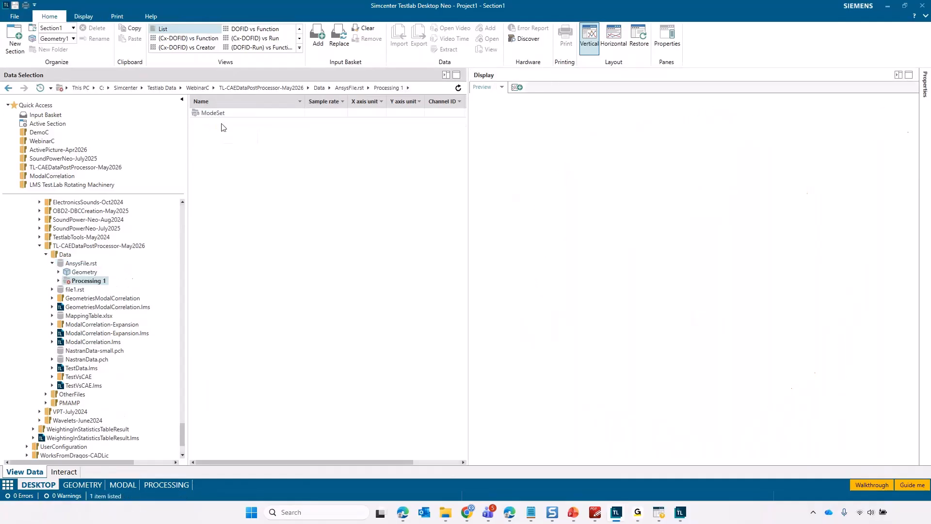
{"action": "left_click", "coordinate": [209, 113]}
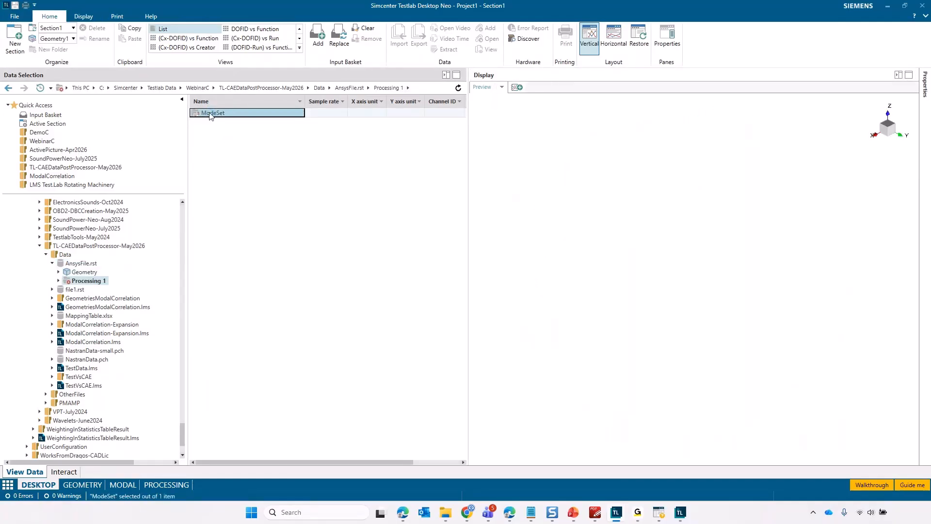
{"action": "left_click", "coordinate": [252, 169]}
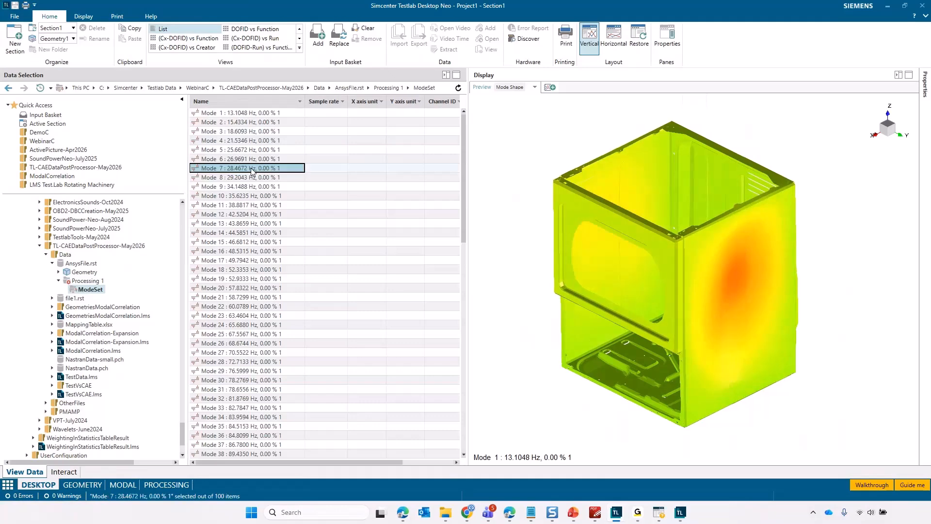
{"action": "left_click", "coordinate": [252, 178]}
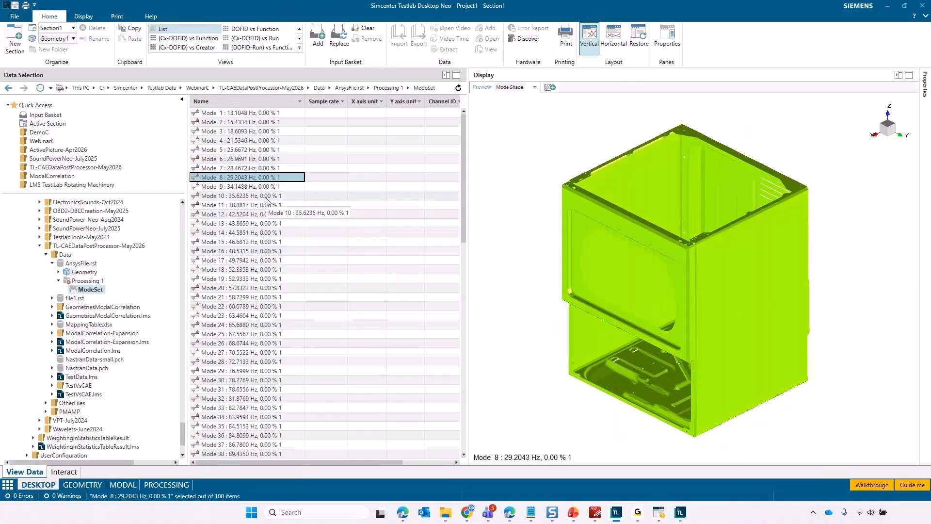
{"action": "left_click", "coordinate": [267, 214]}
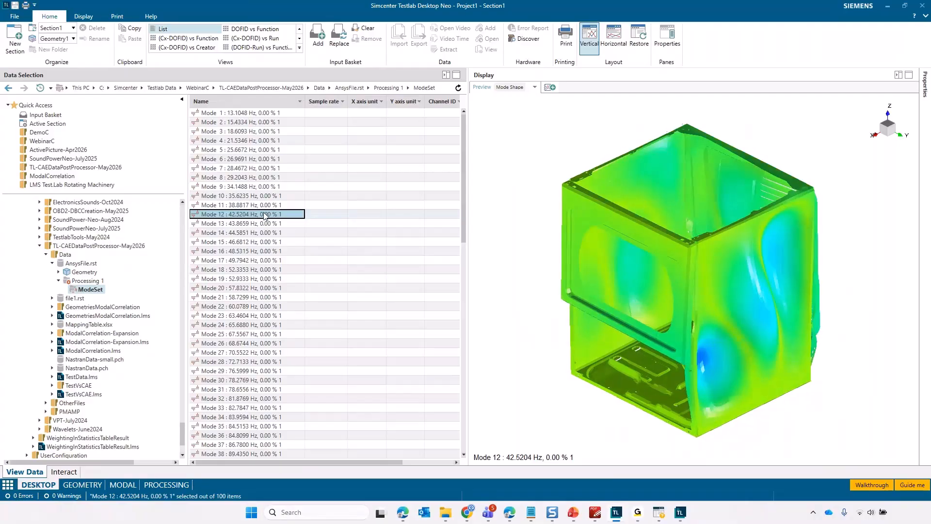
{"action": "left_click", "coordinate": [240, 244]}
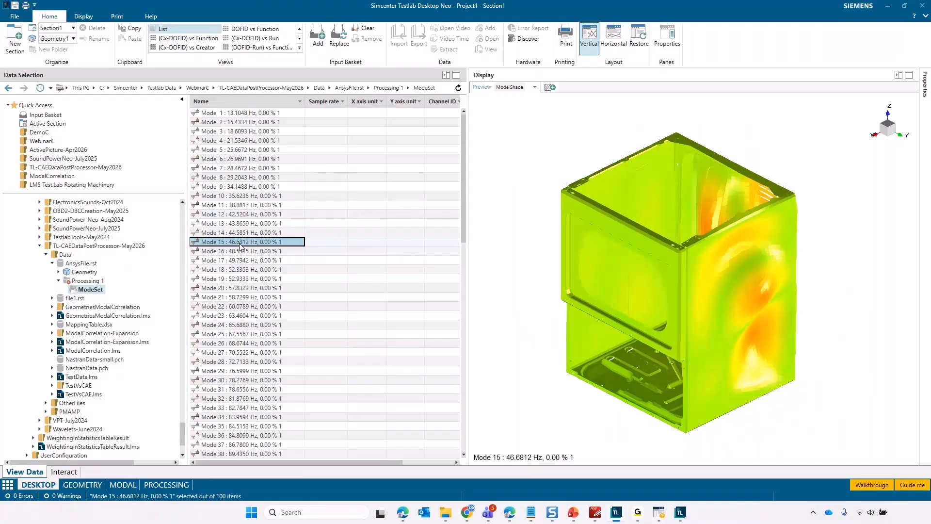
{"action": "left_click", "coordinate": [244, 261]}
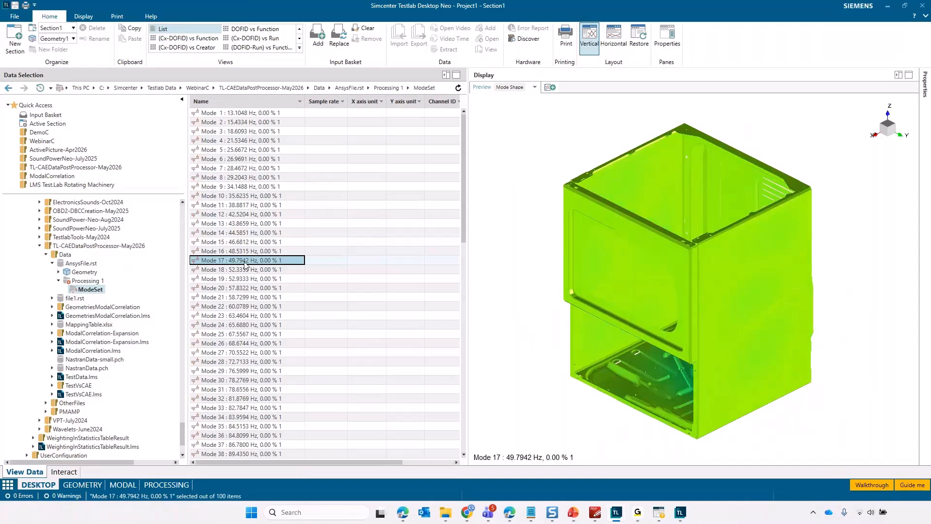
{"action": "left_click_drag", "start_coordinate": [689, 301], "coordinate": [689, 229]}
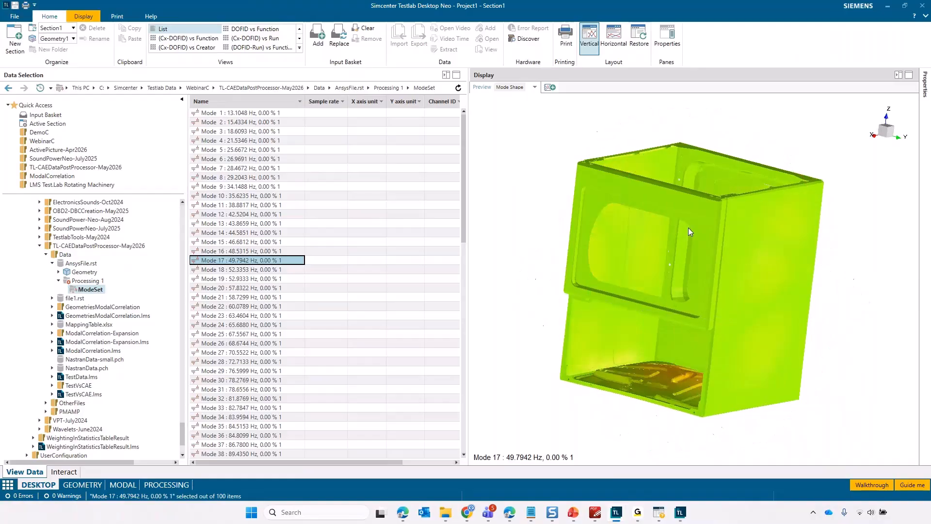
Step: Inspect the animated Mode 17 shape of the cabinet from other angles and switch to the ModalCorrelation-Expansion window
{"action": "left_click_drag", "start_coordinate": [671, 278], "coordinate": [690, 271]}
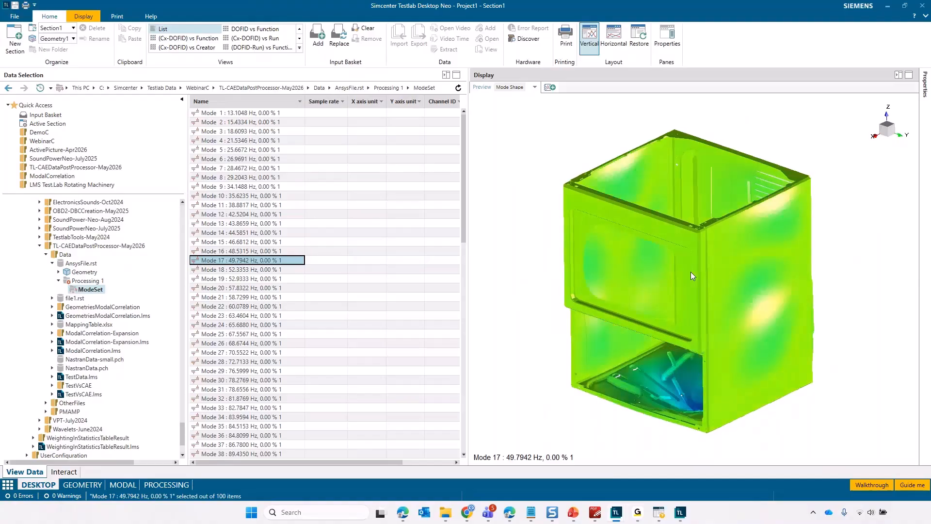
{"action": "left_click_drag", "start_coordinate": [653, 351], "coordinate": [674, 353]}
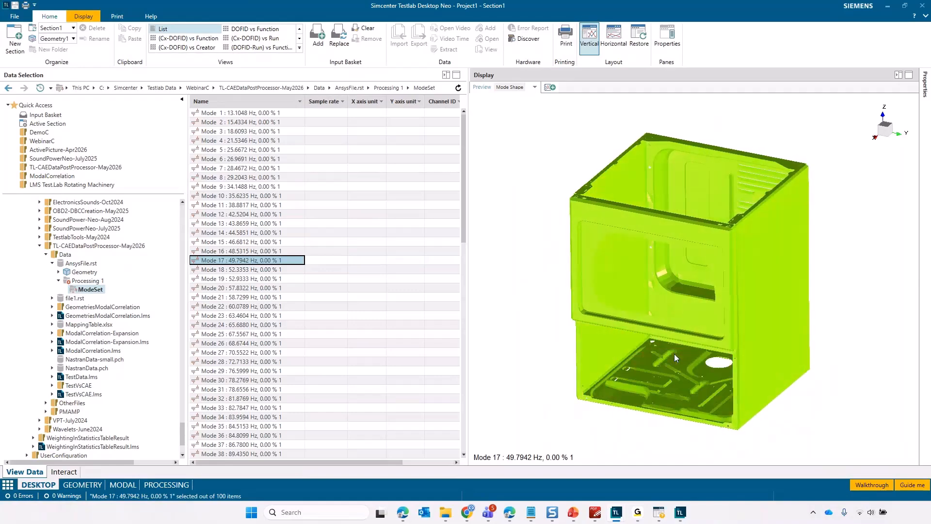
{"action": "mouse_move", "coordinate": [680, 512]}
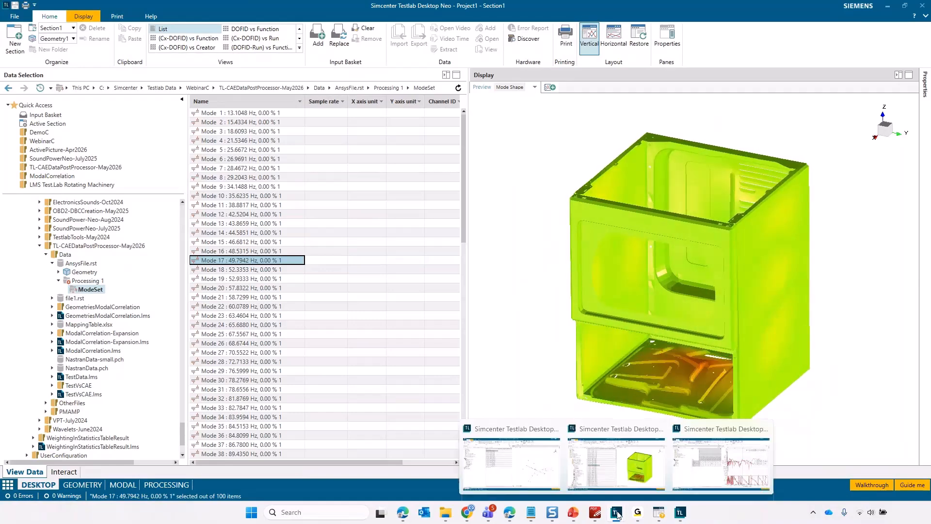
{"action": "left_click", "coordinate": [543, 473]}
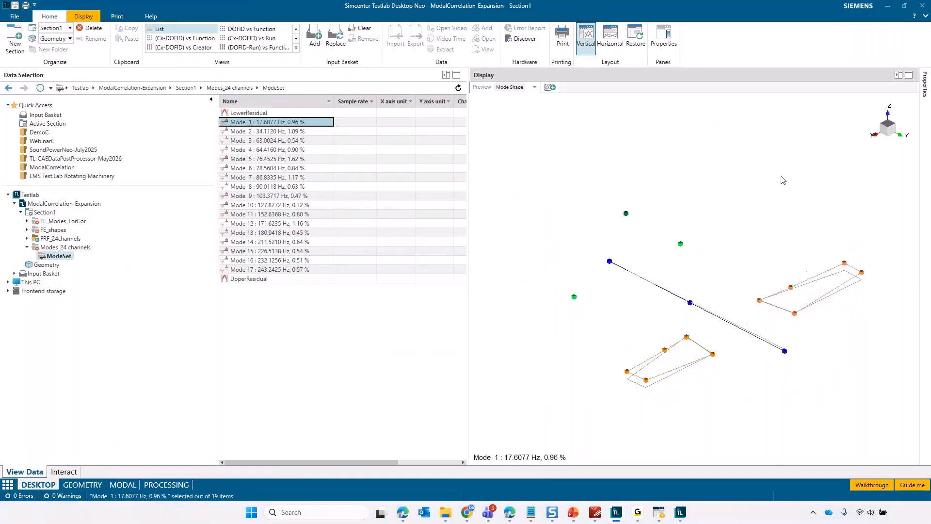
{"action": "right_click", "coordinate": [734, 178]}
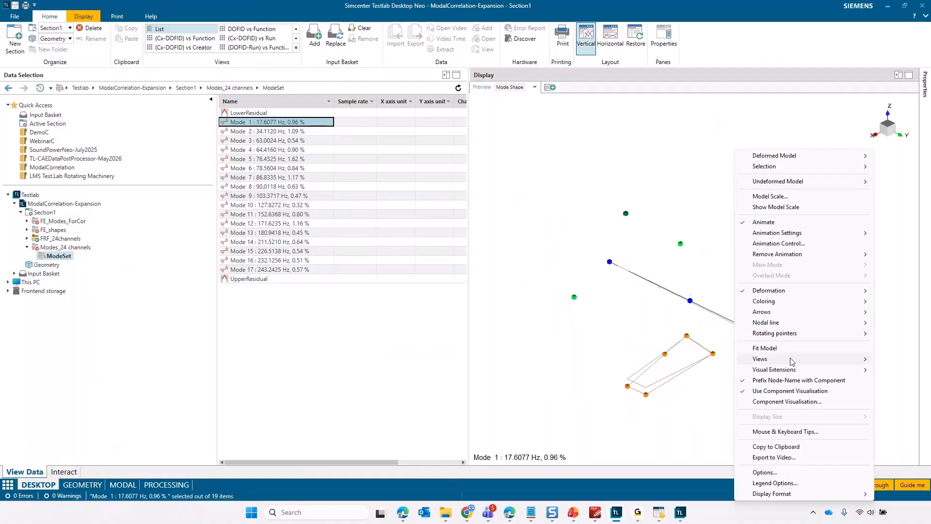
{"action": "mouse_move", "coordinate": [820, 161]}
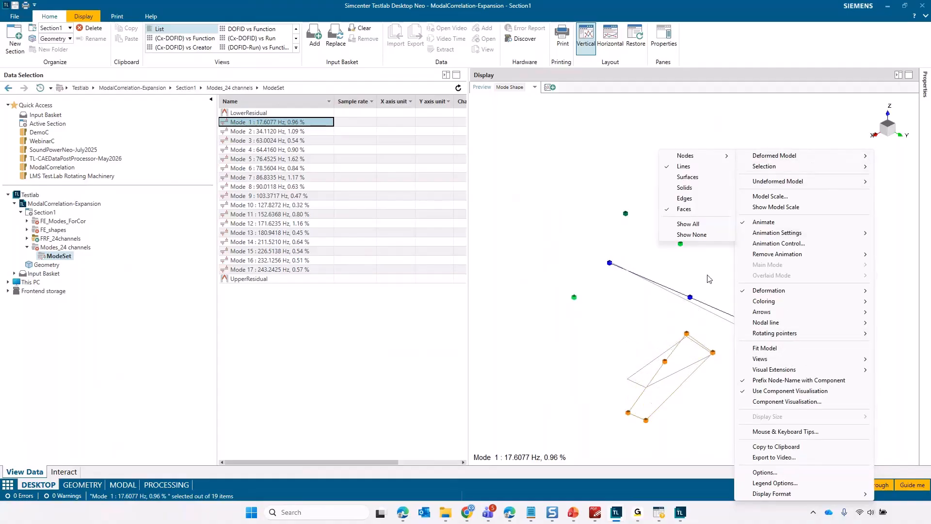
{"action": "left_click", "coordinate": [597, 221]}
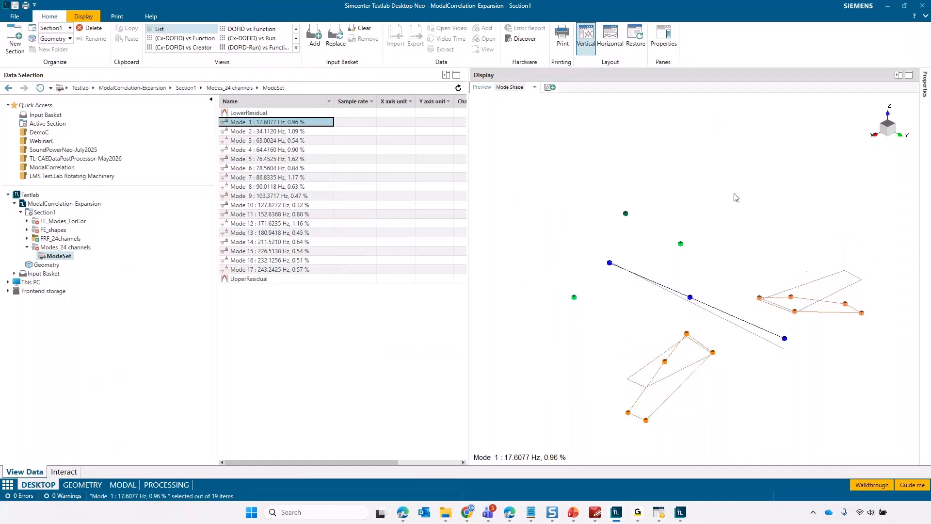
{"action": "right_click", "coordinate": [735, 197]}
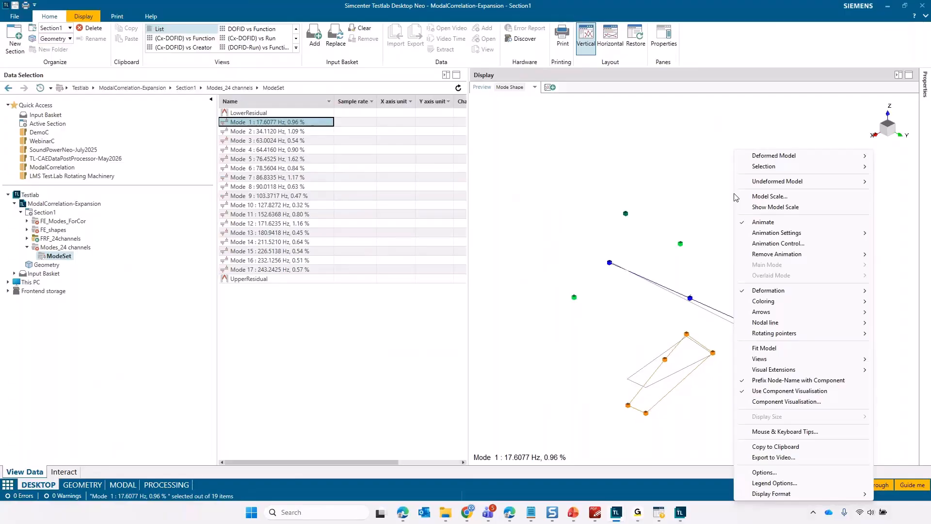
{"action": "left_click", "coordinate": [683, 167]}
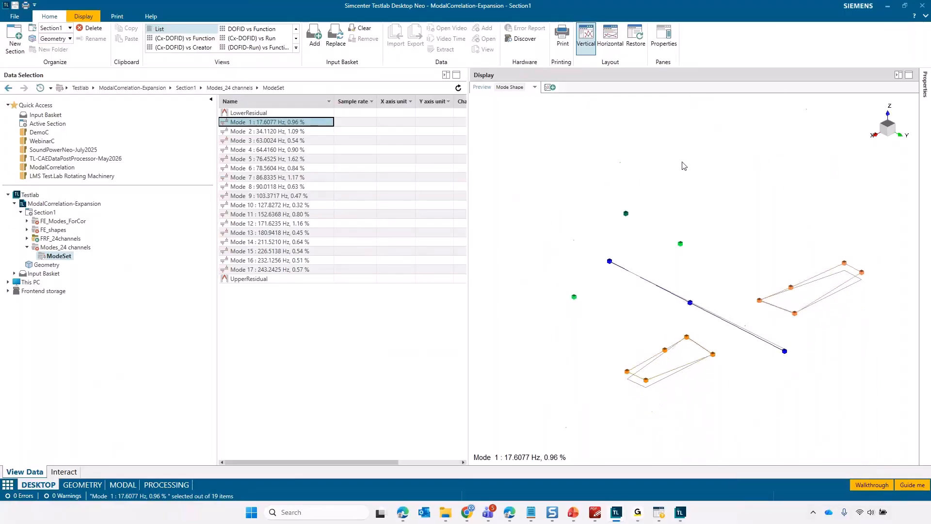
Step: Make the Geometry component visible in the Component Visualisation settings of the Mode 1 display
{"action": "right_click", "coordinate": [684, 166]}
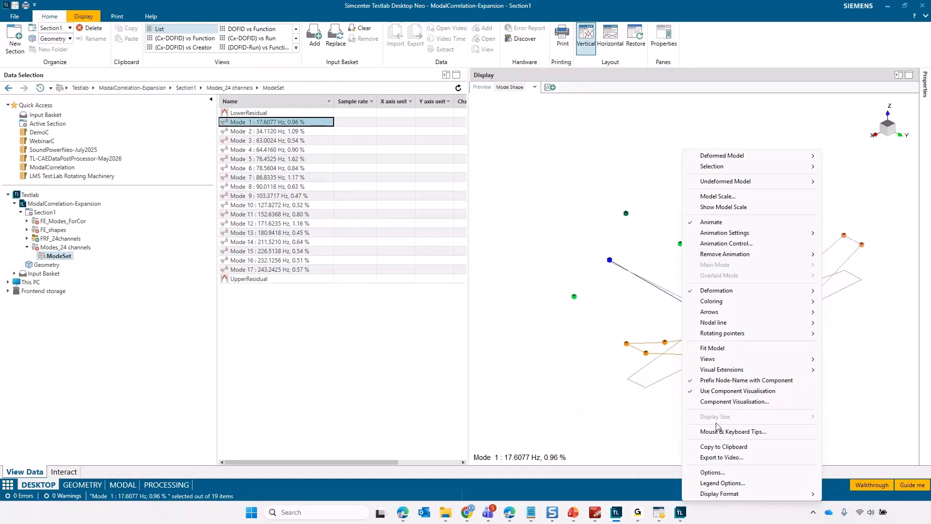
{"action": "left_click", "coordinate": [736, 402]}
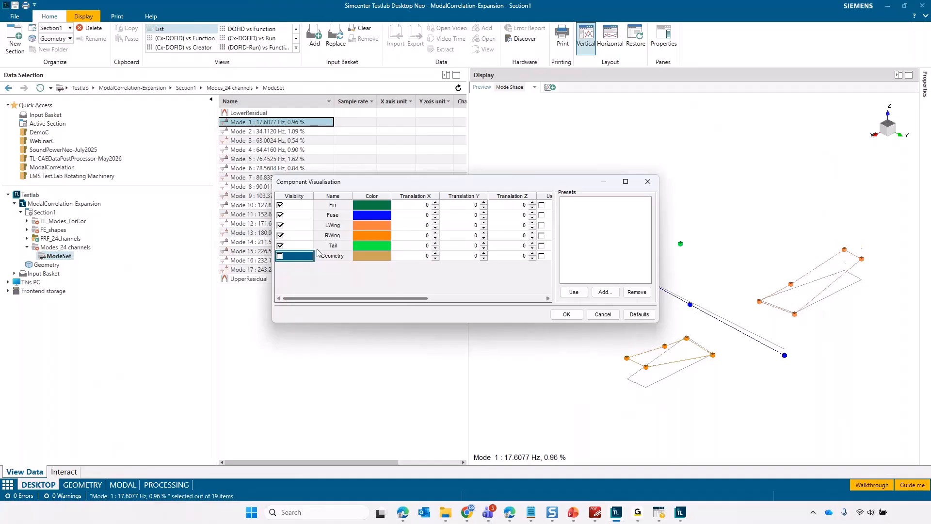
{"action": "left_click", "coordinate": [280, 256]}
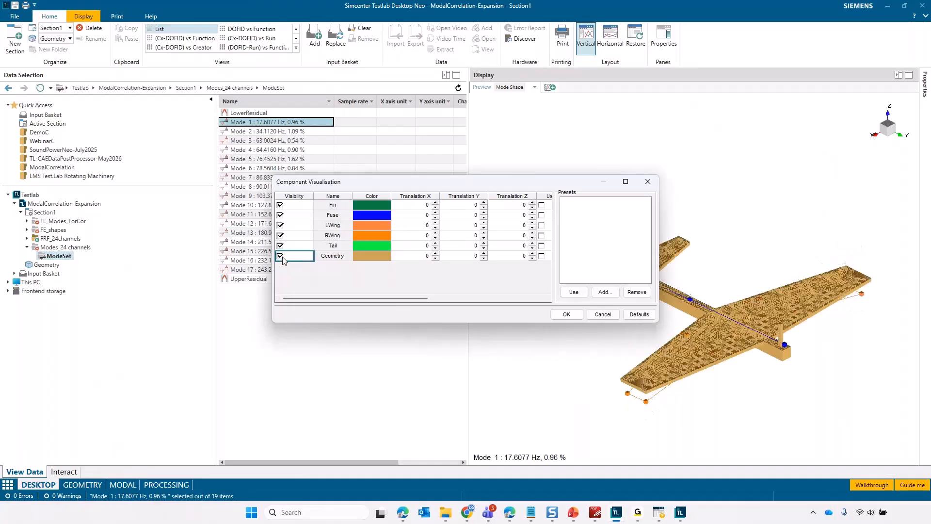
{"action": "left_click", "coordinate": [556, 315]}
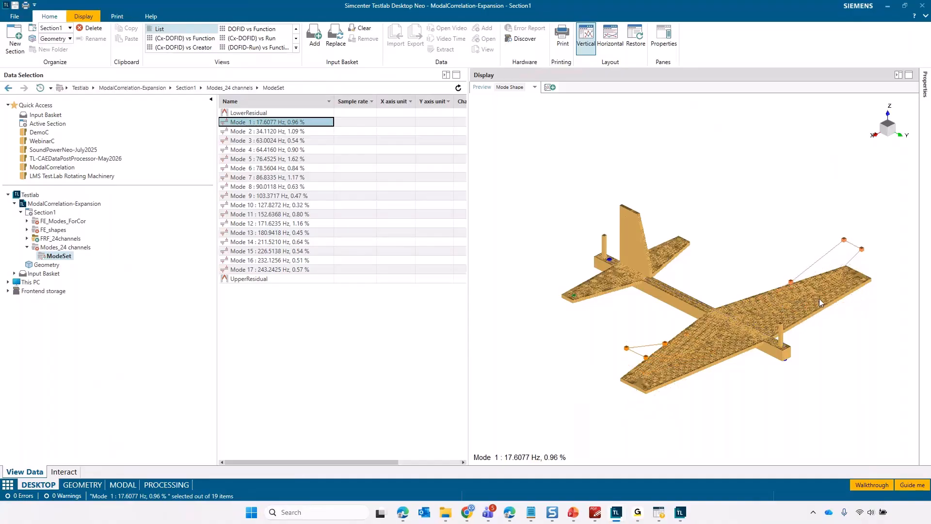
Step: Set the animation expansion to Automatic Geometrical and enable coloring on the aircraft mode shape
{"action": "right_click", "coordinate": [765, 201]}
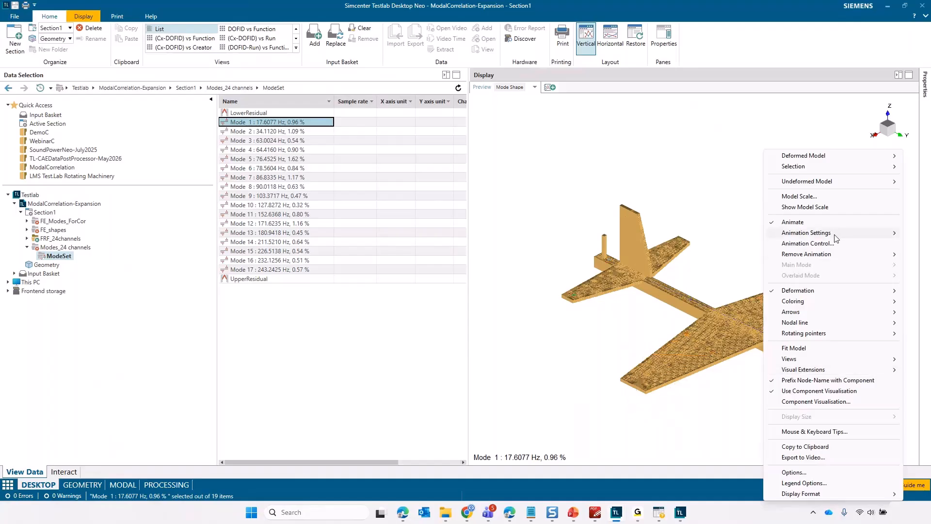
{"action": "mouse_move", "coordinate": [834, 235]}
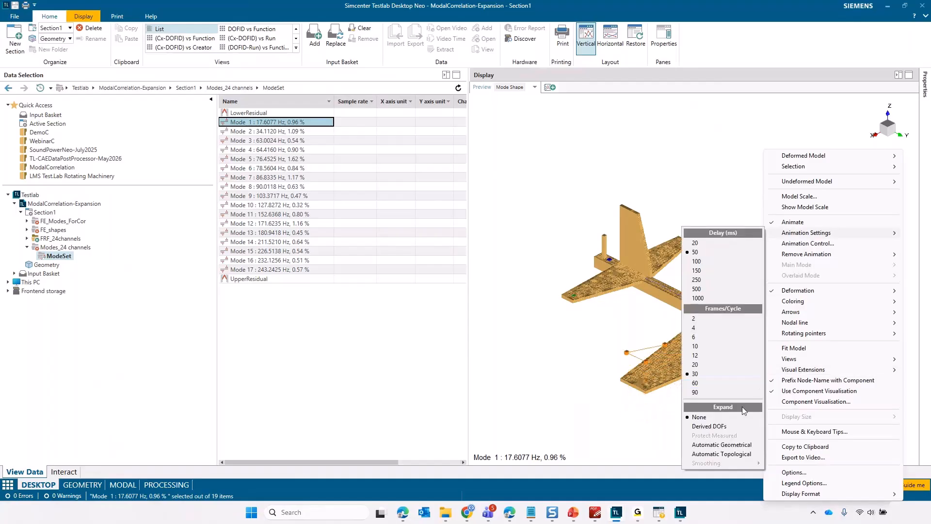
{"action": "left_click", "coordinate": [725, 448]}
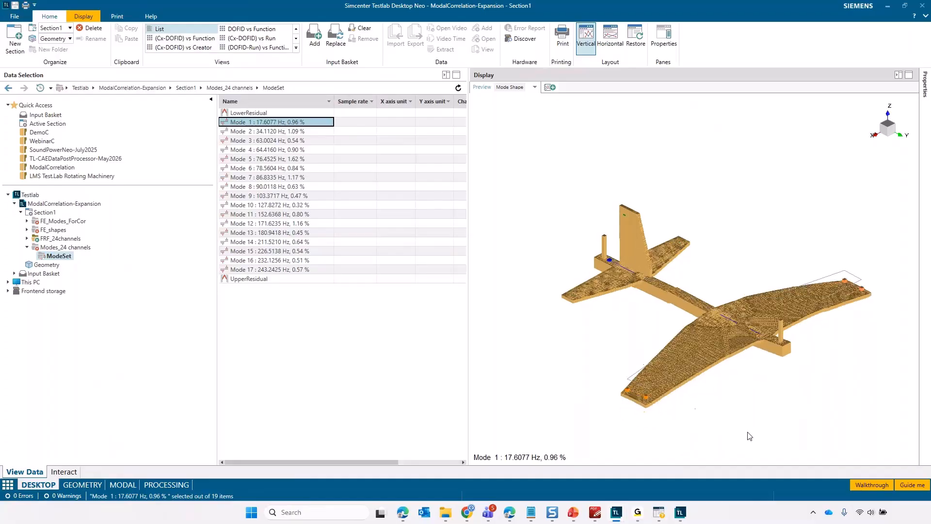
{"action": "right_click", "coordinate": [784, 185]}
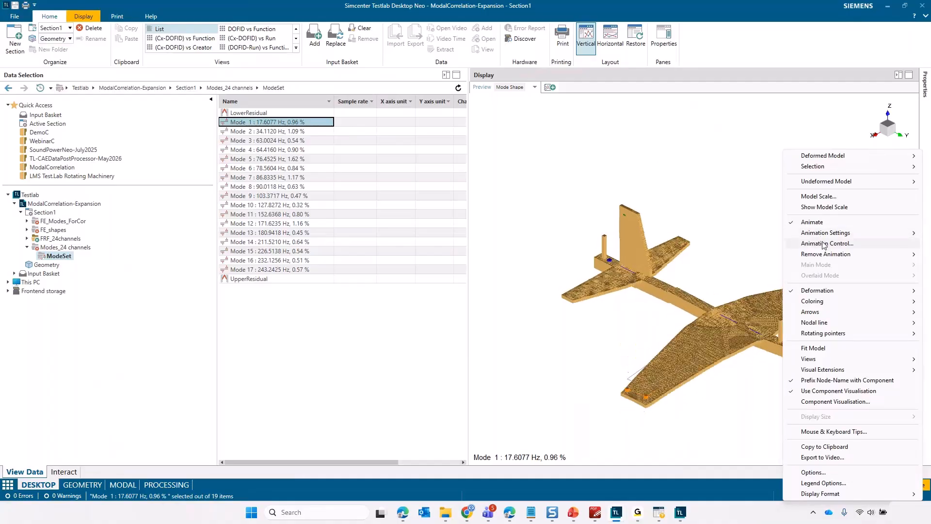
{"action": "mouse_move", "coordinate": [821, 301]}
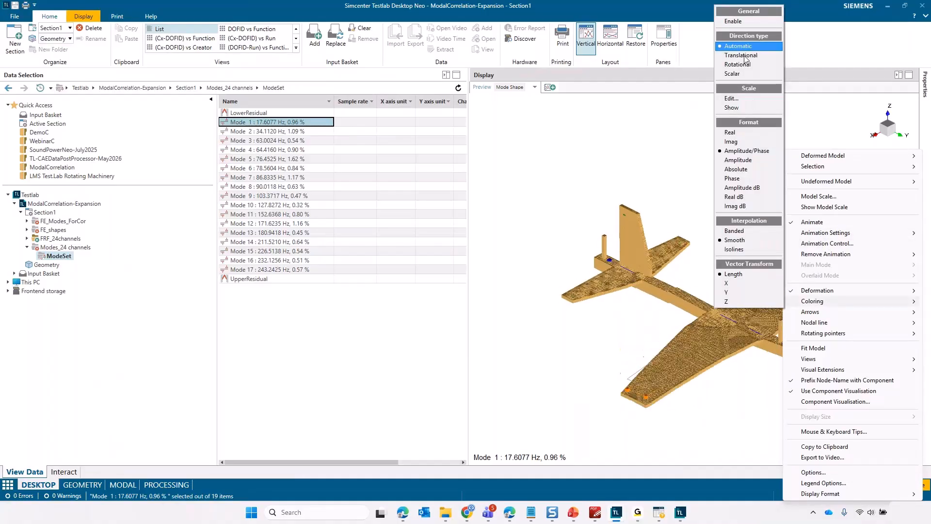
{"action": "left_click", "coordinate": [737, 22]}
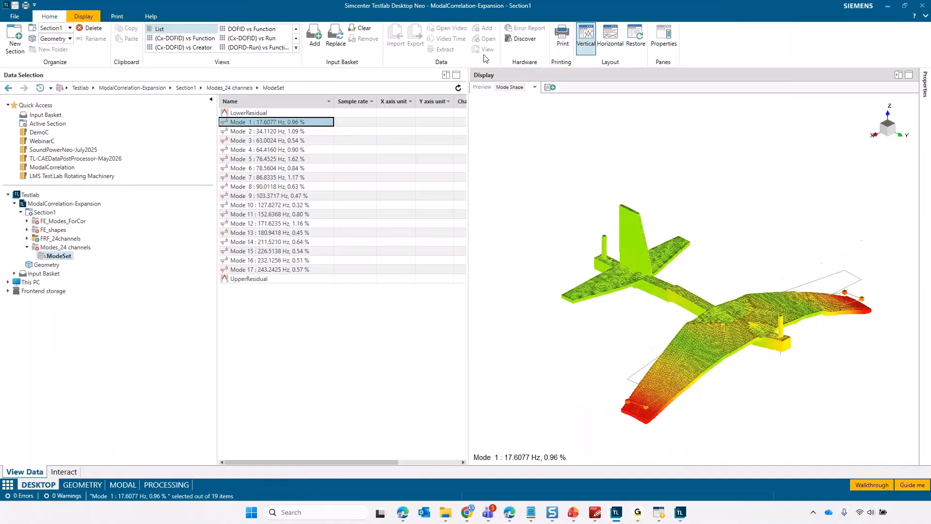
Step: Preview the expanded and colored mode shapes of modes 1 to 5 in the Modes_24 channels ModeSet
{"action": "left_click", "coordinate": [281, 131]}
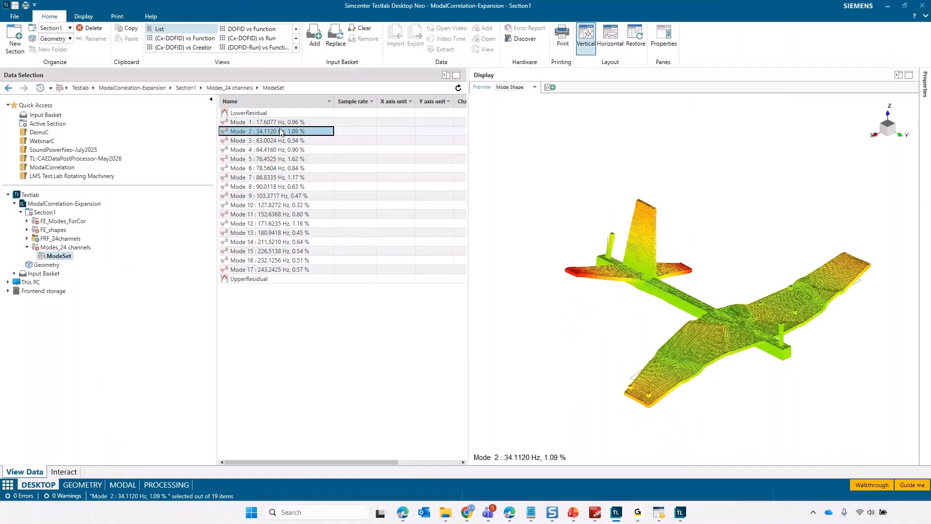
{"action": "key", "text": "Up"}
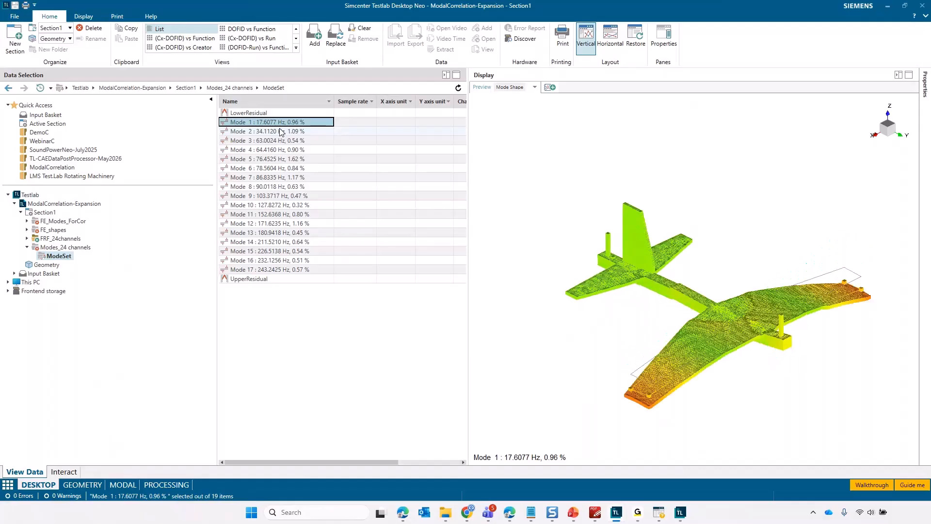
{"action": "key", "text": "Down"}
{"action": "key", "text": "Down"}
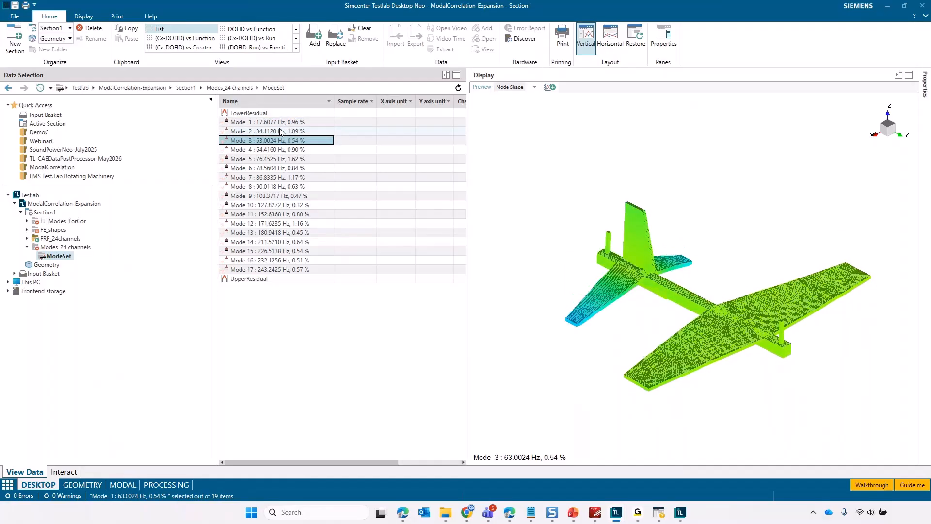
{"action": "key", "text": "Down"}
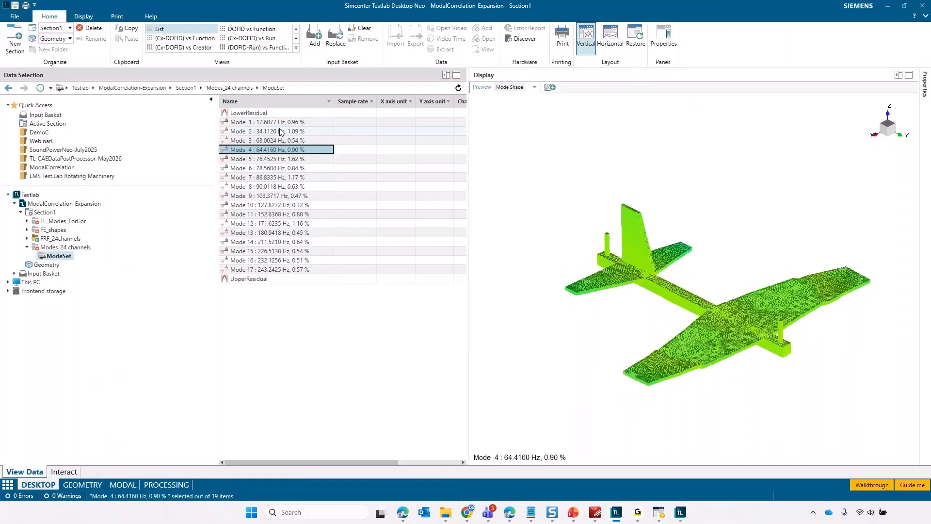
{"action": "key", "text": "Down"}
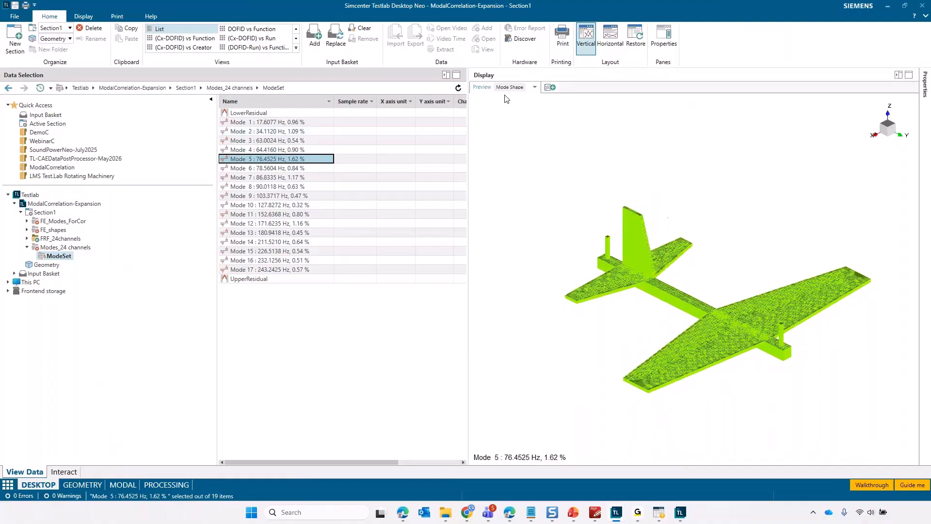
Step: Hide the Geometry component in Component Visualisation to view only the test points of Mode 5
{"action": "right_click", "coordinate": [616, 164]}
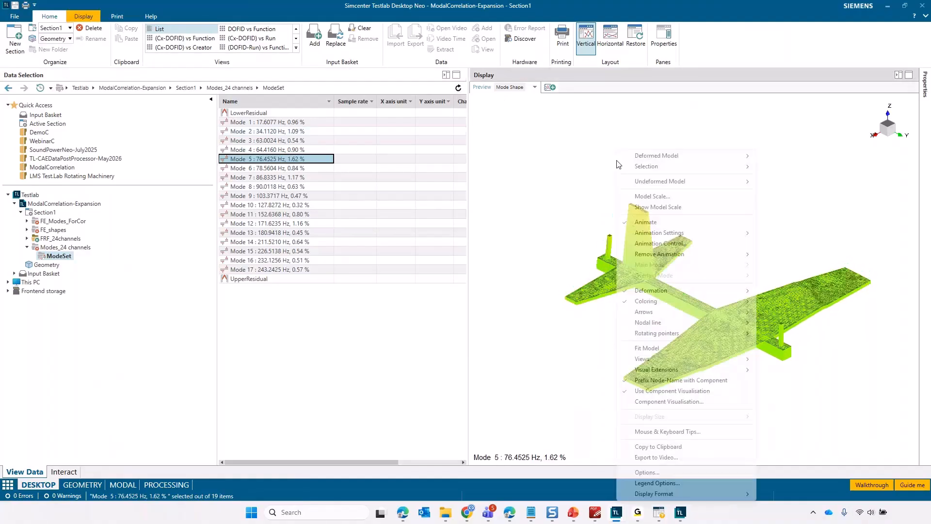
{"action": "left_click", "coordinate": [669, 401]}
{"action": "left_click", "coordinate": [281, 255]}
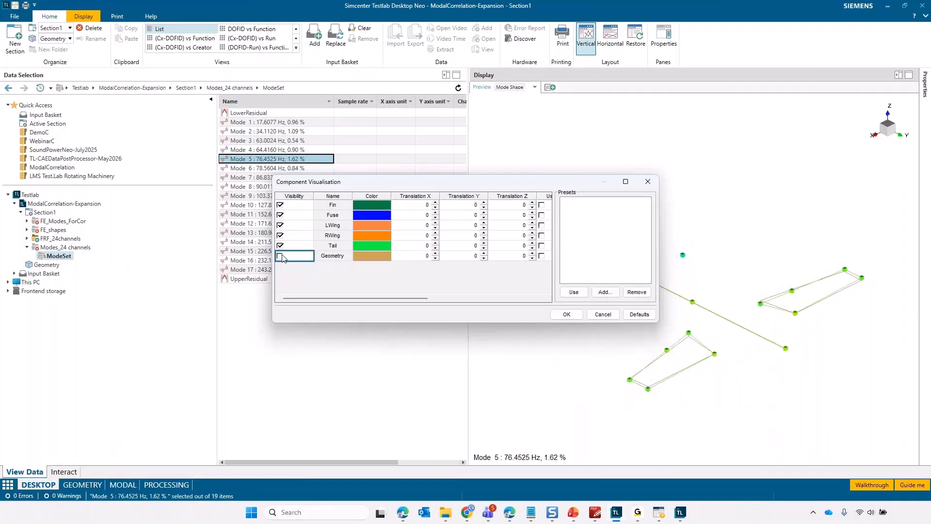
{"action": "left_click", "coordinate": [569, 314]}
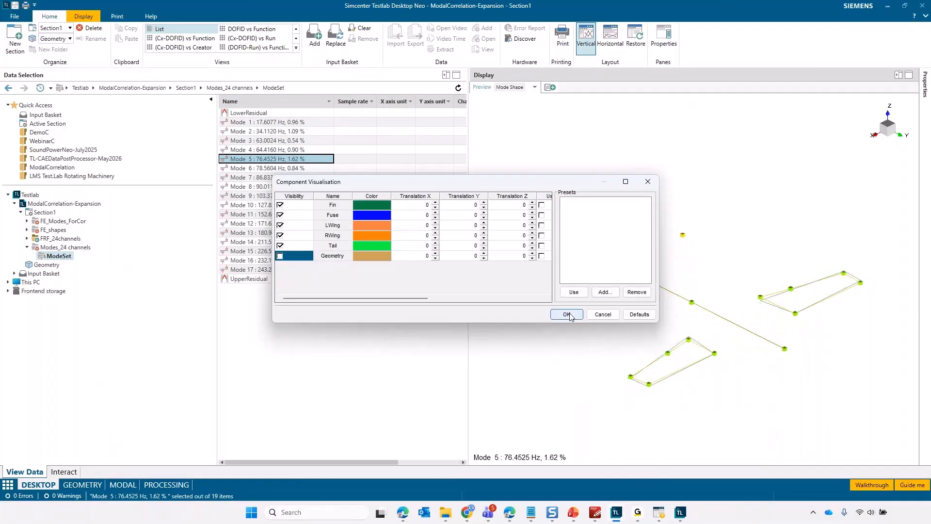
Step: Turn the Geometry component's visibility back on for the Mode 5 display
{"action": "right_click", "coordinate": [784, 214]}
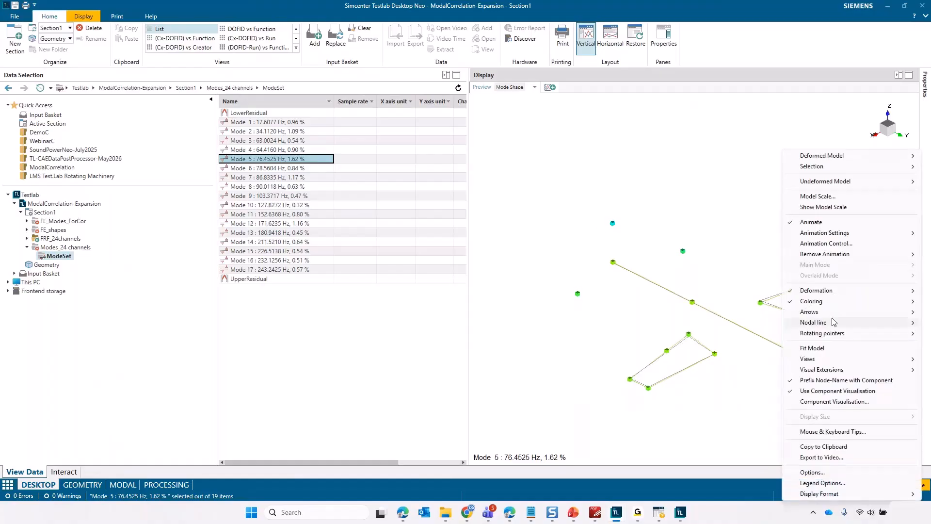
{"action": "left_click", "coordinate": [828, 402]}
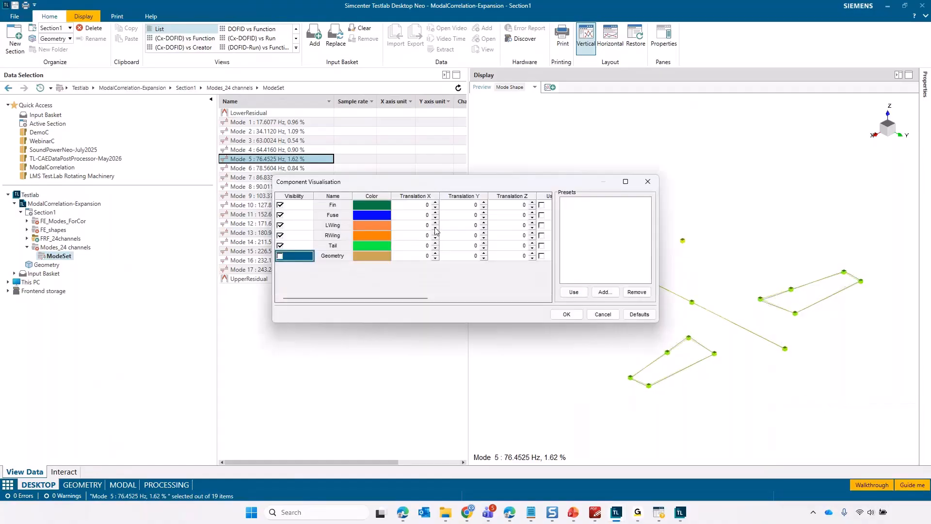
{"action": "left_click", "coordinate": [285, 259]}
{"action": "left_click", "coordinate": [280, 257]}
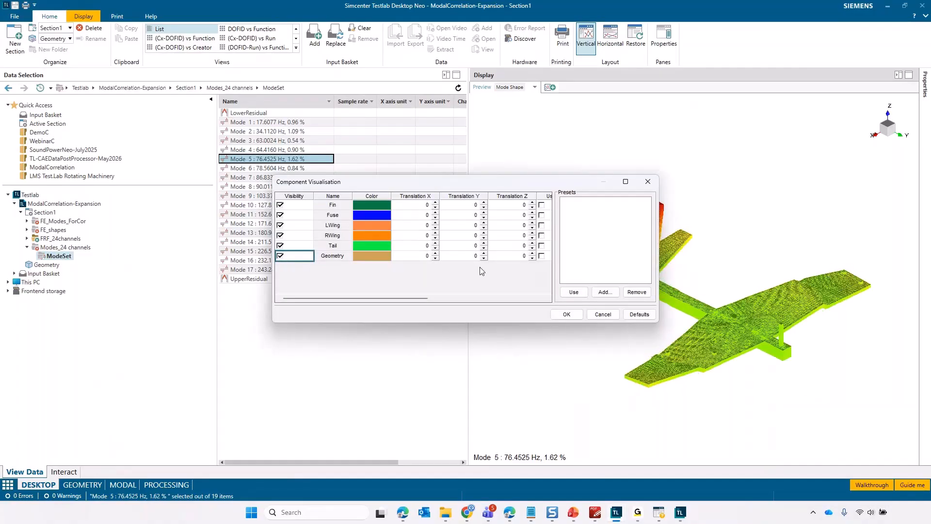
{"action": "left_click", "coordinate": [567, 314]}
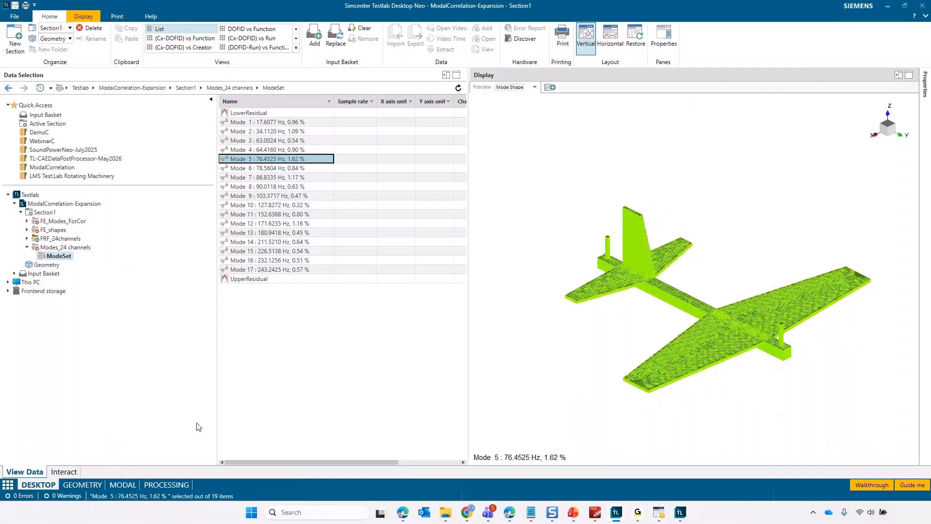
Step: Launch another Testlab Desktop Neo session and create a project from the Blank Project template
{"action": "left_click", "coordinate": [249, 512]}
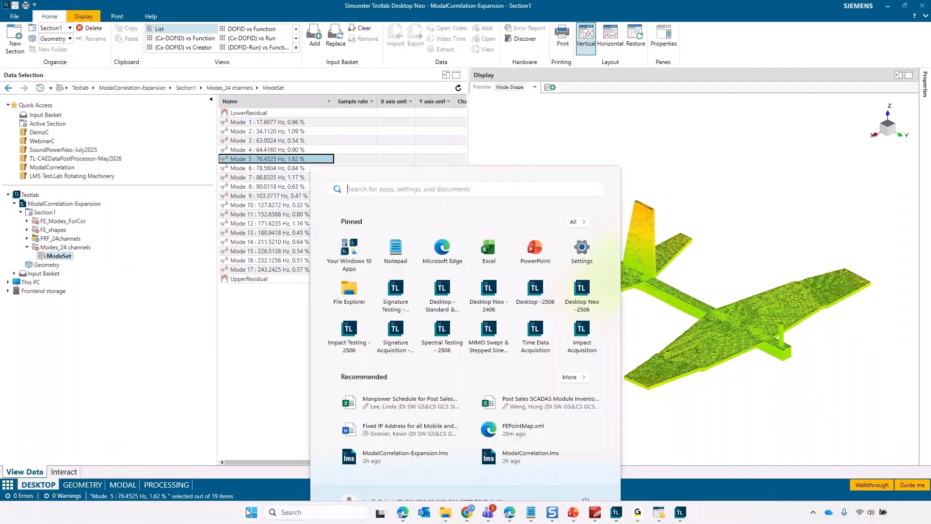
{"action": "left_click", "coordinate": [616, 513]}
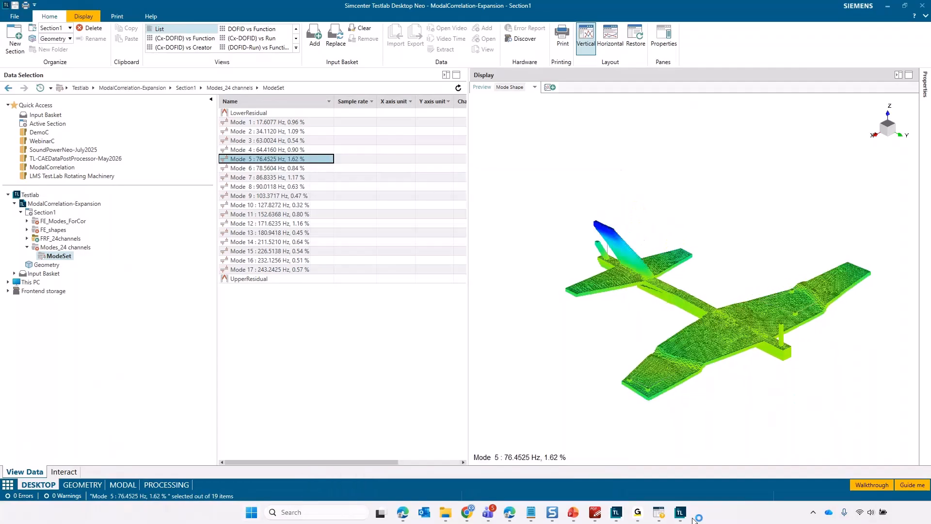
{"action": "mouse_move", "coordinate": [616, 517]}
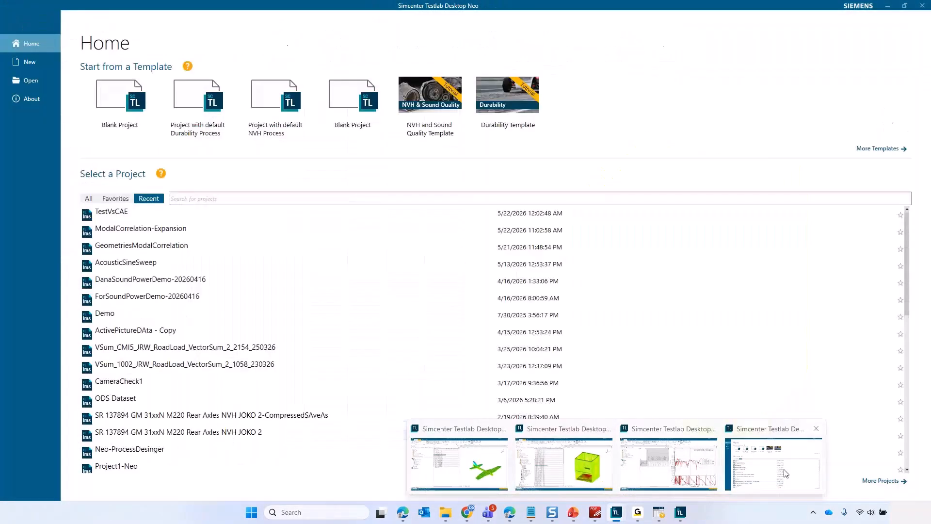
{"action": "left_click", "coordinate": [786, 474]}
{"action": "left_click", "coordinate": [130, 102]}
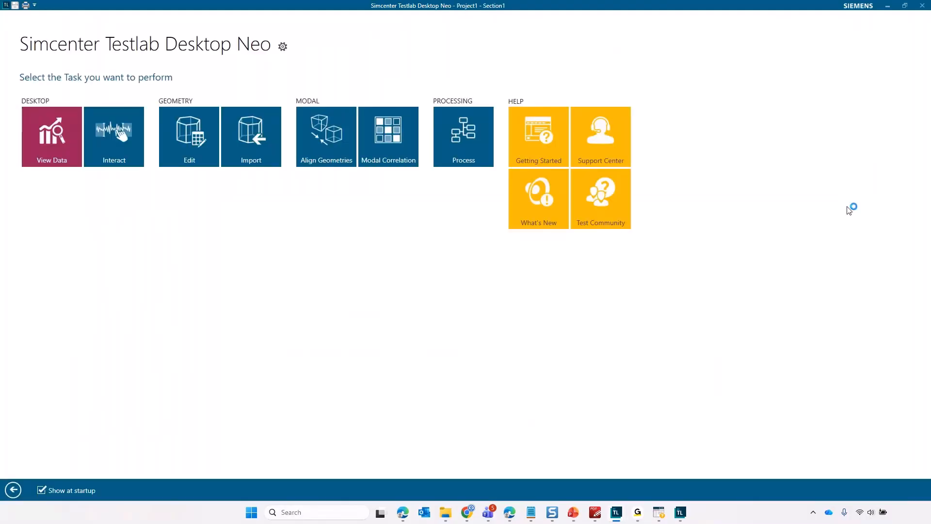
Step: Open the GeometriesModalCorrelation project for viewing its data, discarding the changes to Project1
{"action": "left_click", "coordinate": [49, 129]}
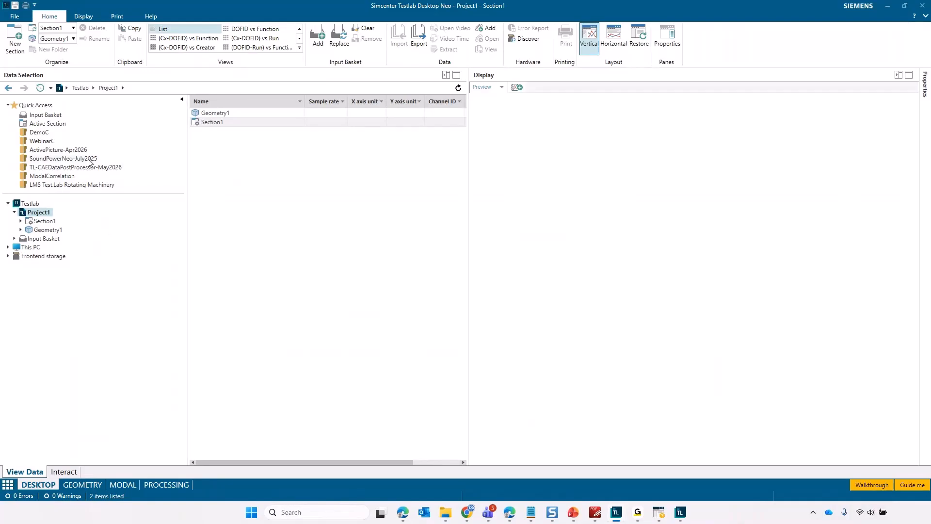
{"action": "left_click", "coordinate": [16, 16]}
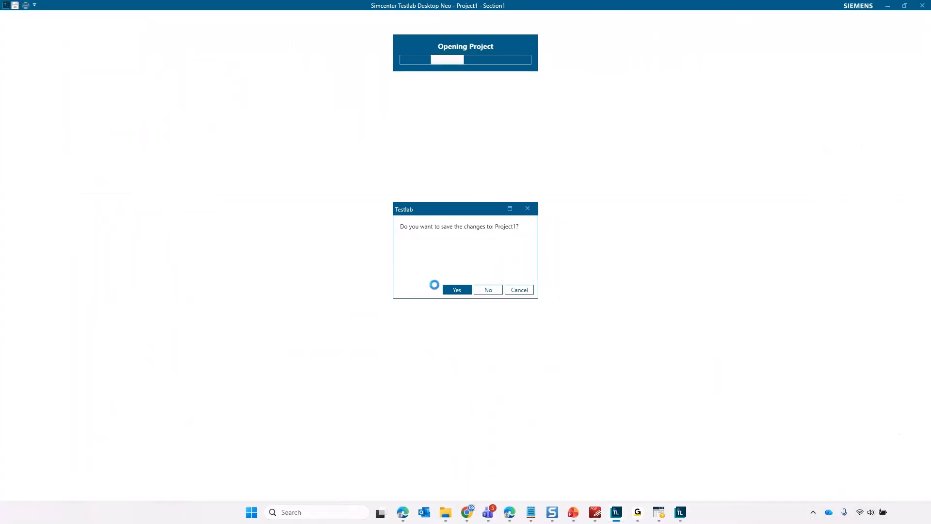
{"action": "left_click", "coordinate": [487, 291]}
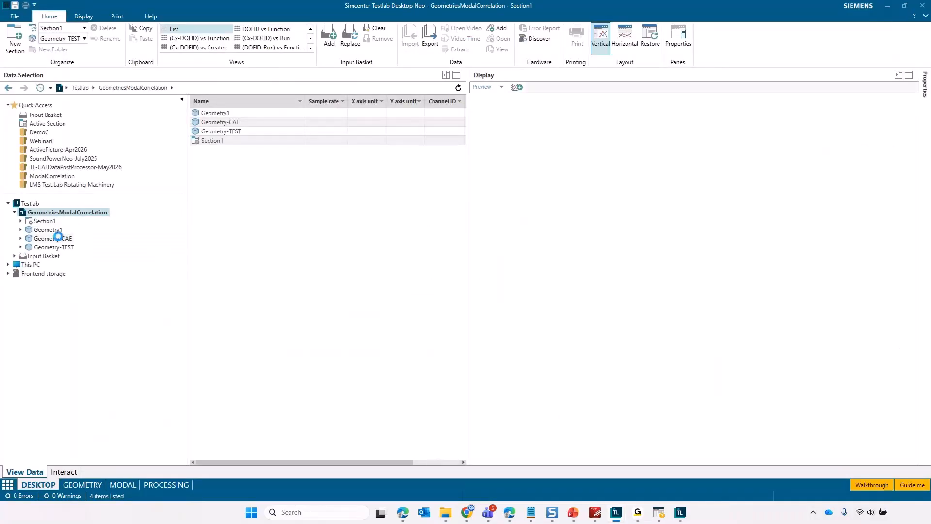
Step: Preview the Geometry-CAE and Geometry-TEST geometries, displaying node markers on the test geometry
{"action": "left_click", "coordinate": [58, 238]}
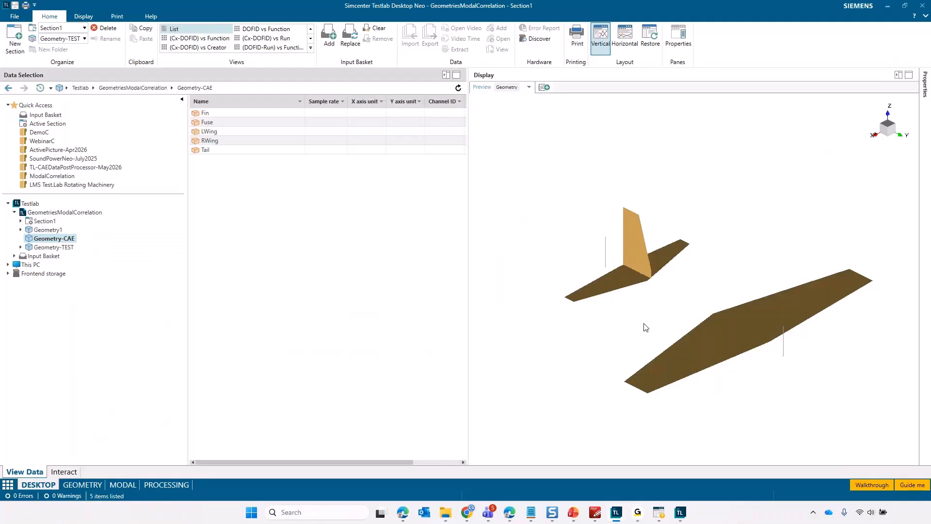
{"action": "left_click", "coordinate": [63, 247]}
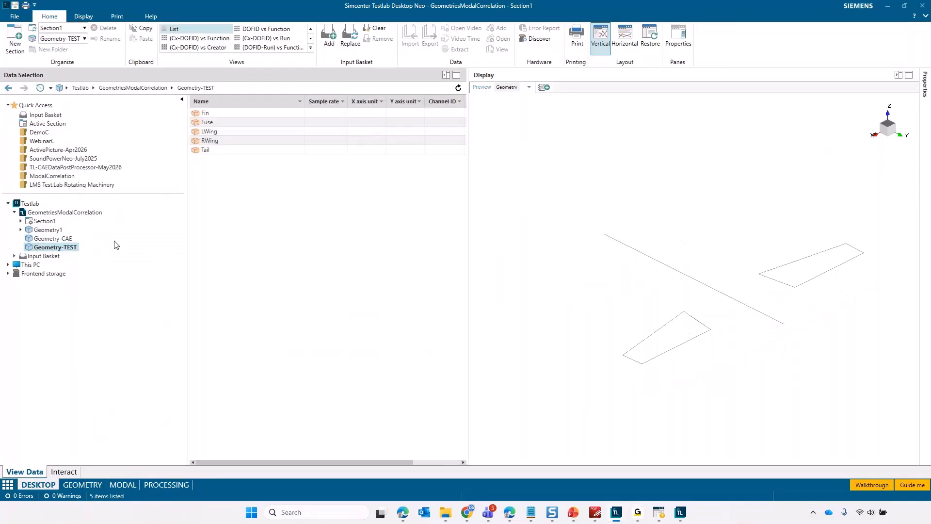
{"action": "right_click", "coordinate": [647, 209]}
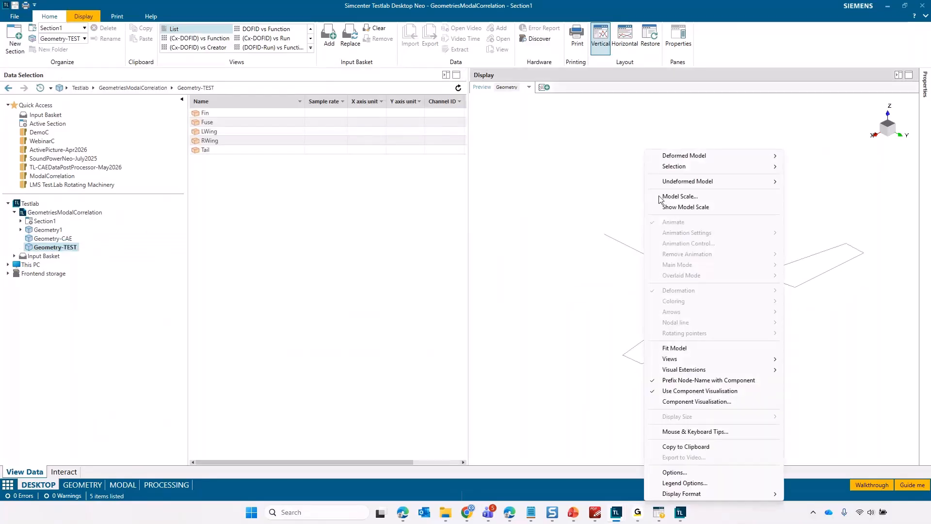
{"action": "mouse_move", "coordinate": [718, 166]}
{"action": "mouse_move", "coordinate": [806, 158]}
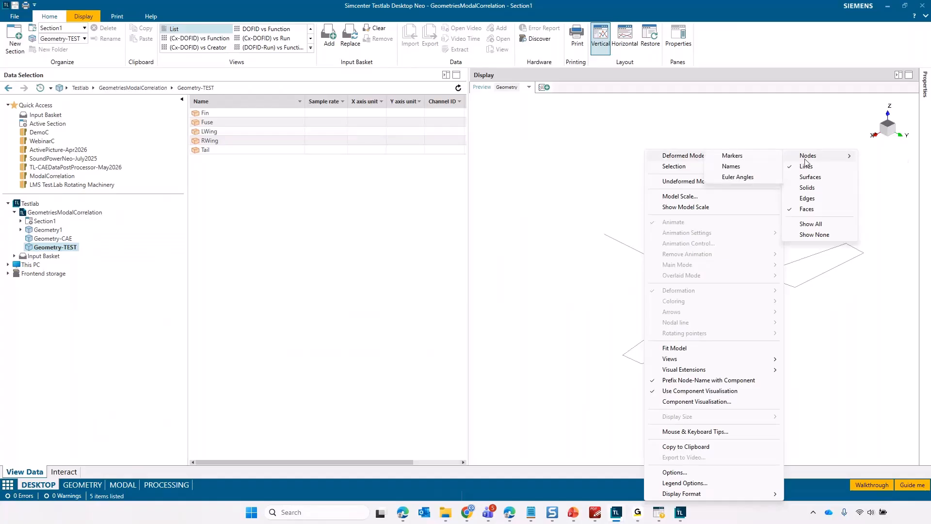
{"action": "left_click", "coordinate": [745, 154]}
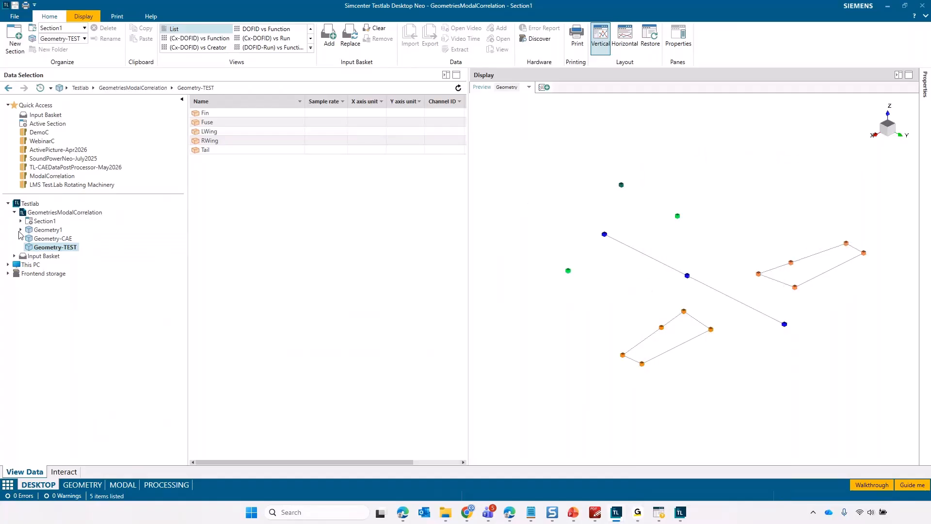
{"action": "left_click", "coordinate": [56, 235]}
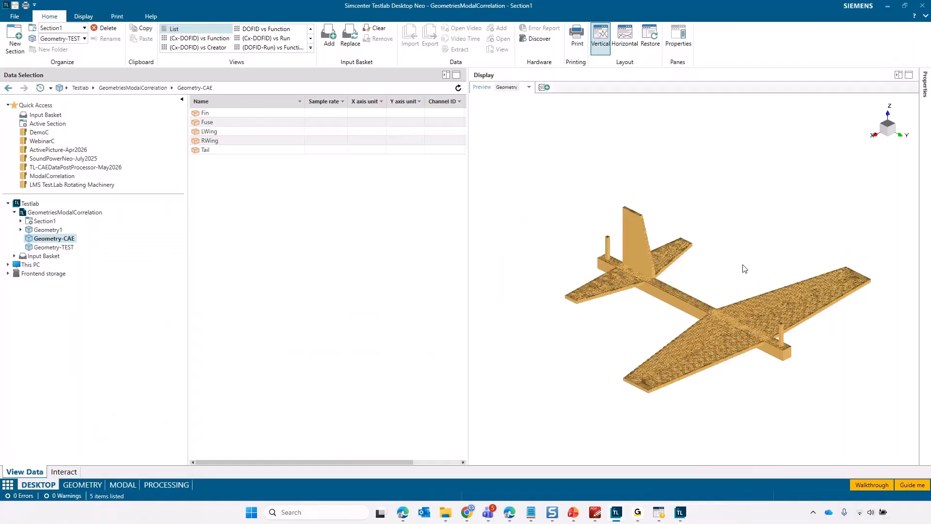
Step: Browse the TL-CAEDataPostProcessor-May2026 Data folder and expand Section1 of ModalCorrelation.lms
{"action": "left_click", "coordinate": [53, 167]}
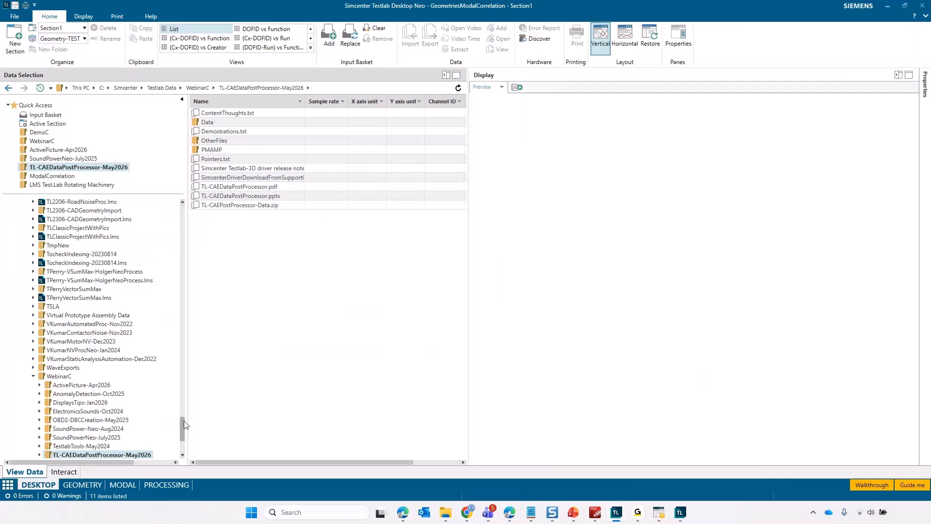
{"action": "scroll", "coordinate": [182, 423], "scroll_direction": "down", "scroll_amount": 5}
{"action": "left_click", "coordinate": [40, 333]}
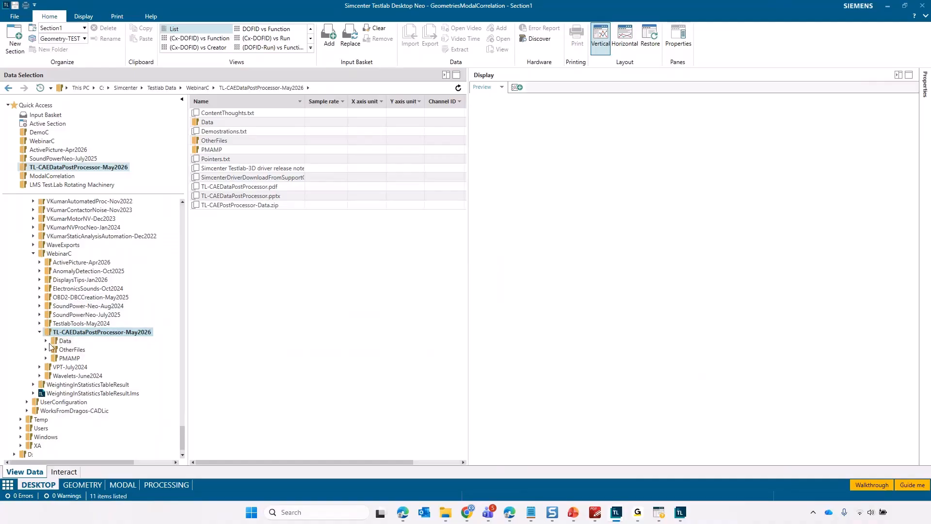
{"action": "left_click", "coordinate": [47, 340]}
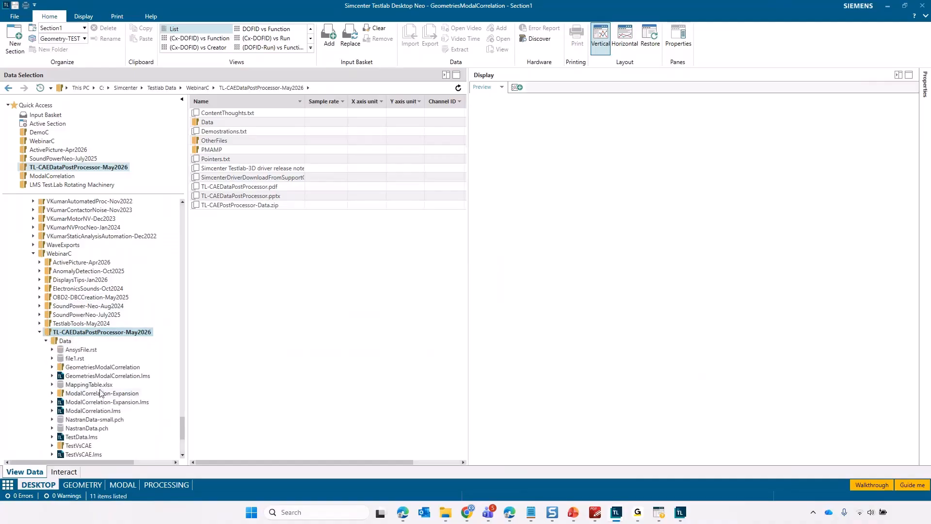
{"action": "scroll", "coordinate": [180, 427], "scroll_direction": "down", "scroll_amount": 5}
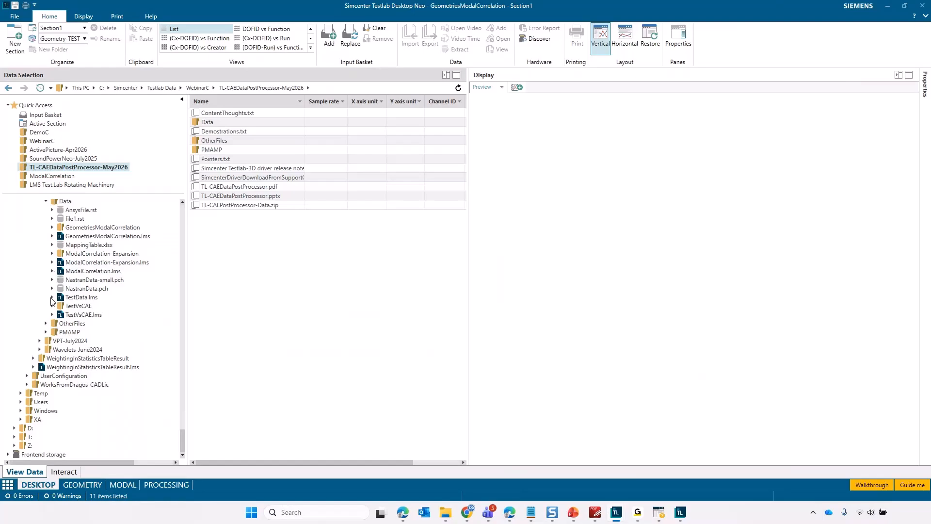
{"action": "left_click", "coordinate": [53, 271]}
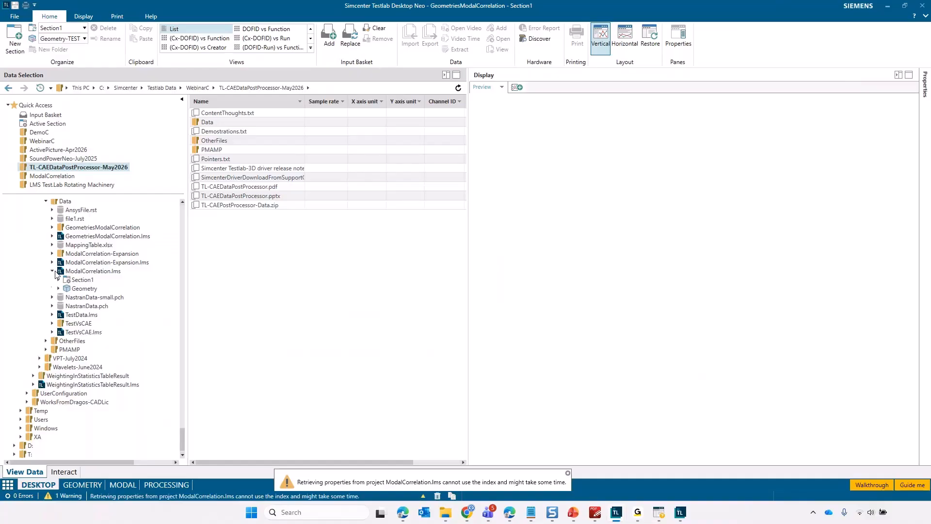
{"action": "left_click", "coordinate": [59, 280]}
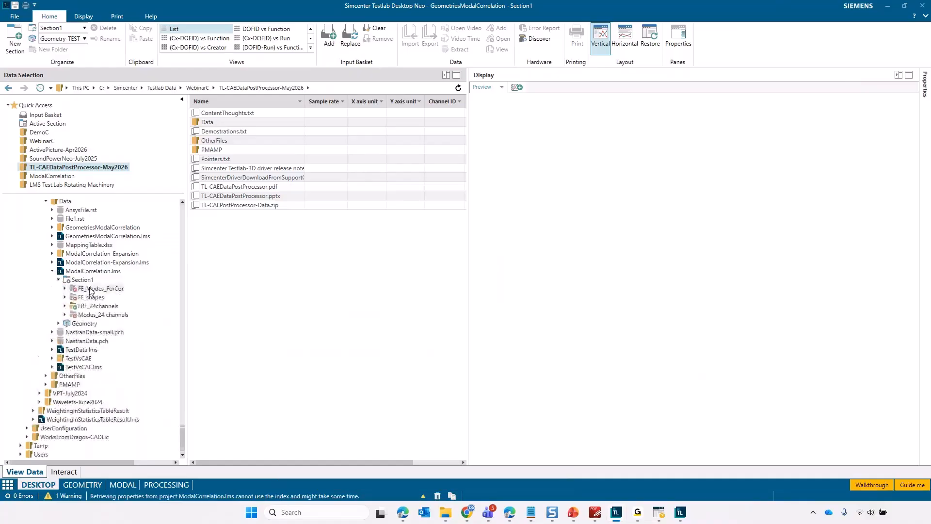
Step: Preview the Mode 1 shape in the ModeSet of FE_Modes_ForCor
{"action": "double_click", "coordinate": [112, 289]}
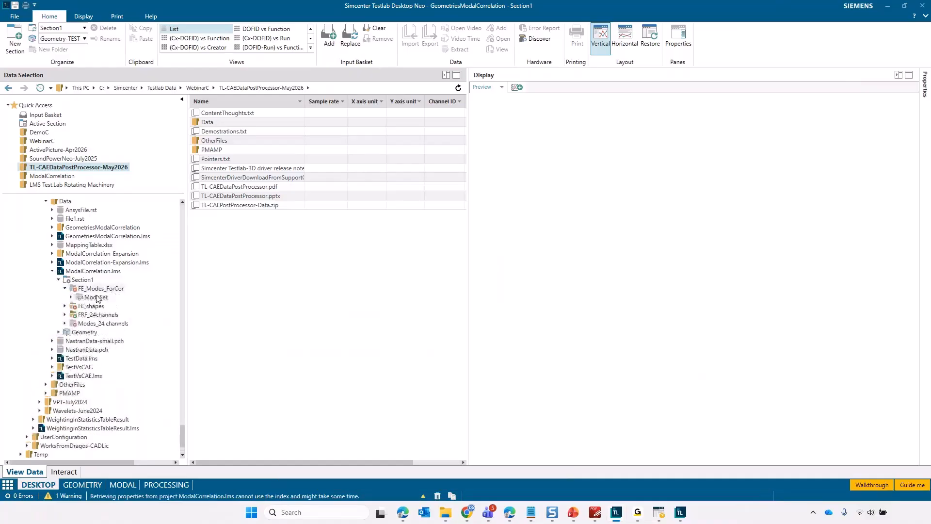
{"action": "left_click", "coordinate": [97, 297]}
{"action": "left_click", "coordinate": [246, 114]}
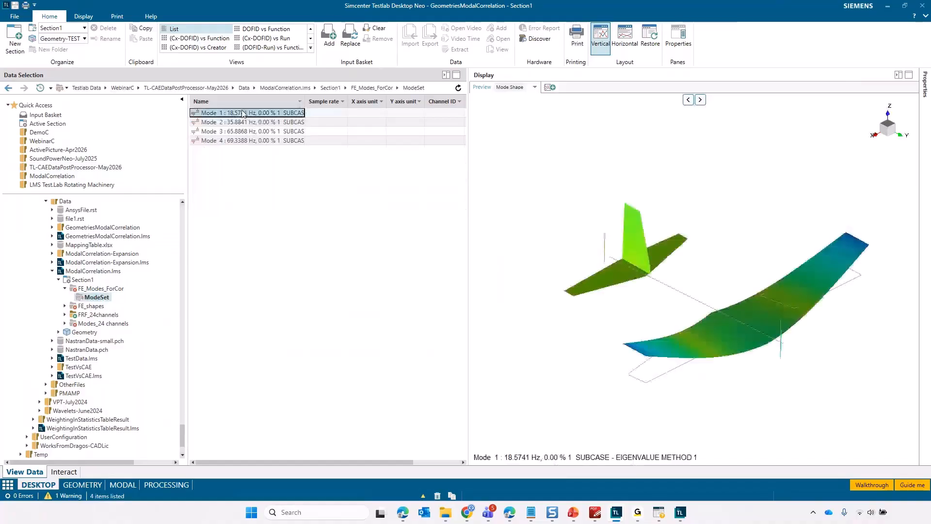
Step: Open the ModeSet of Modes_24 channels and preview the test shape of Mode 4
{"action": "left_click", "coordinate": [96, 314]}
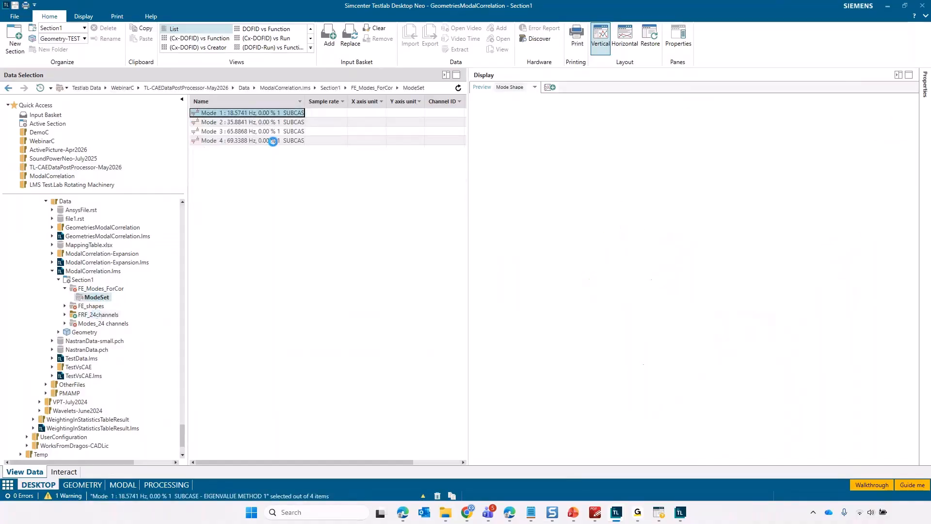
{"action": "left_click", "coordinate": [225, 122]}
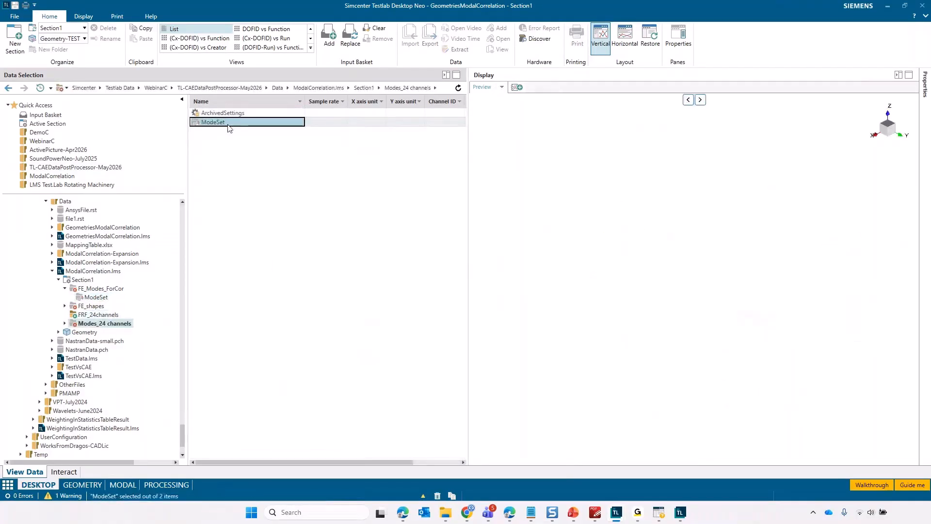
{"action": "double_click", "coordinate": [228, 125]}
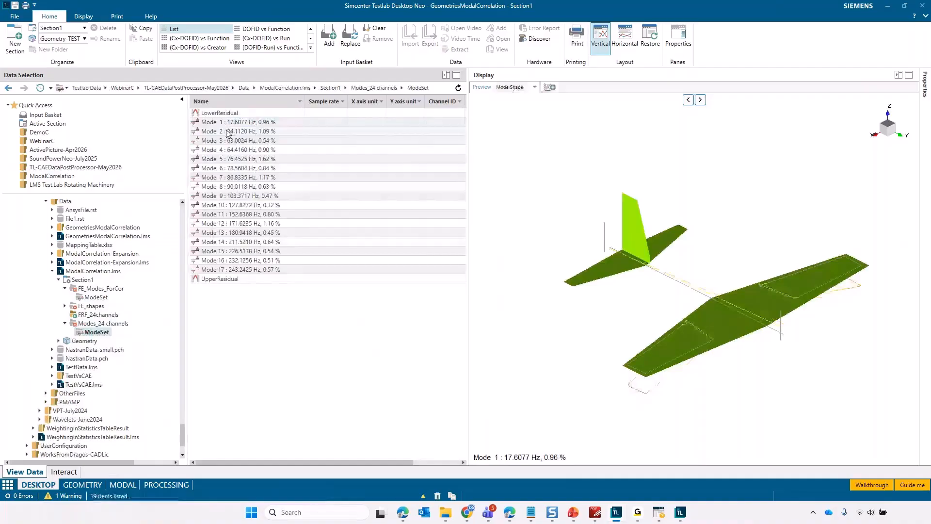
{"action": "left_click", "coordinate": [230, 150]}
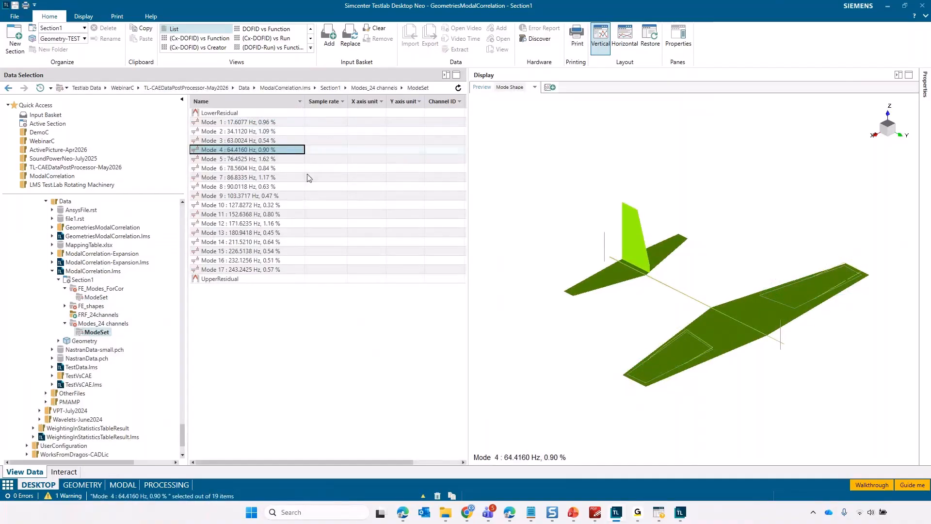
Step: Load the previous working and reference sets in Align Geometries and fit both models in the geometry display
{"action": "left_click", "coordinate": [130, 483]}
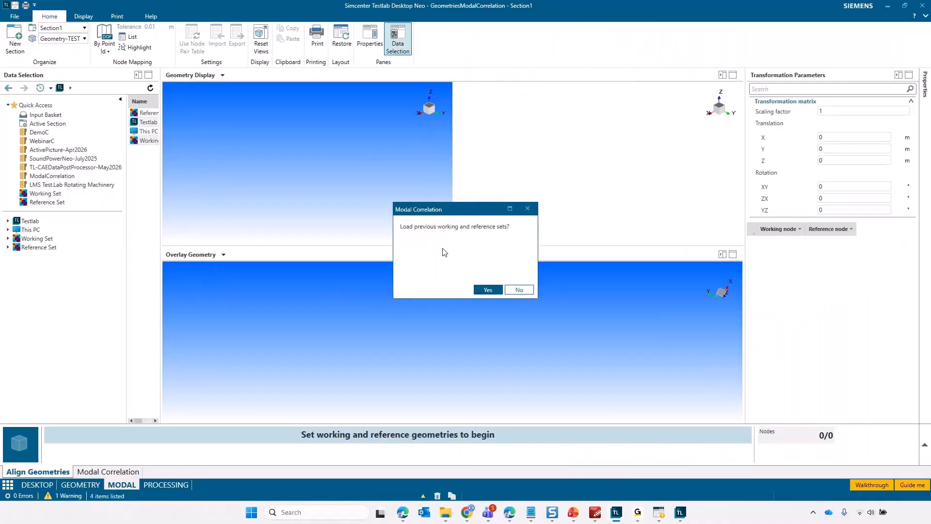
{"action": "left_click", "coordinate": [488, 289]}
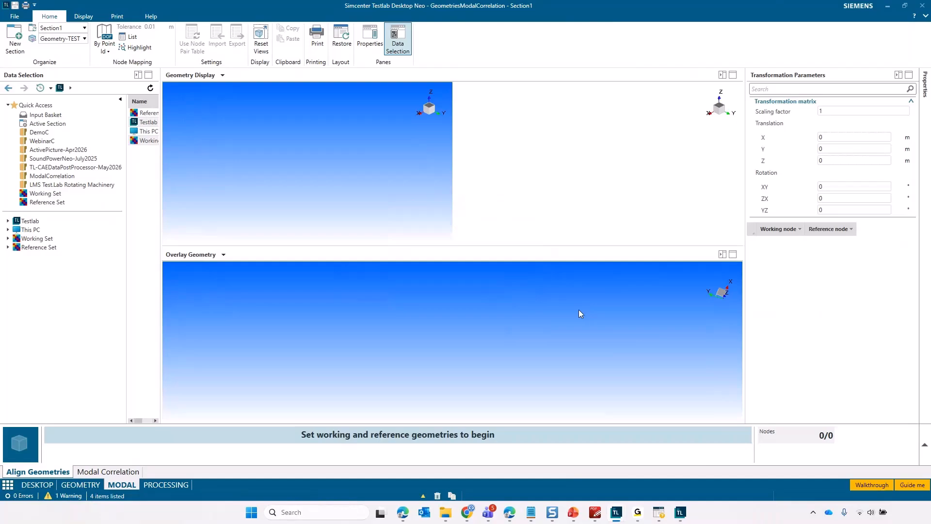
{"action": "right_click", "coordinate": [386, 143]}
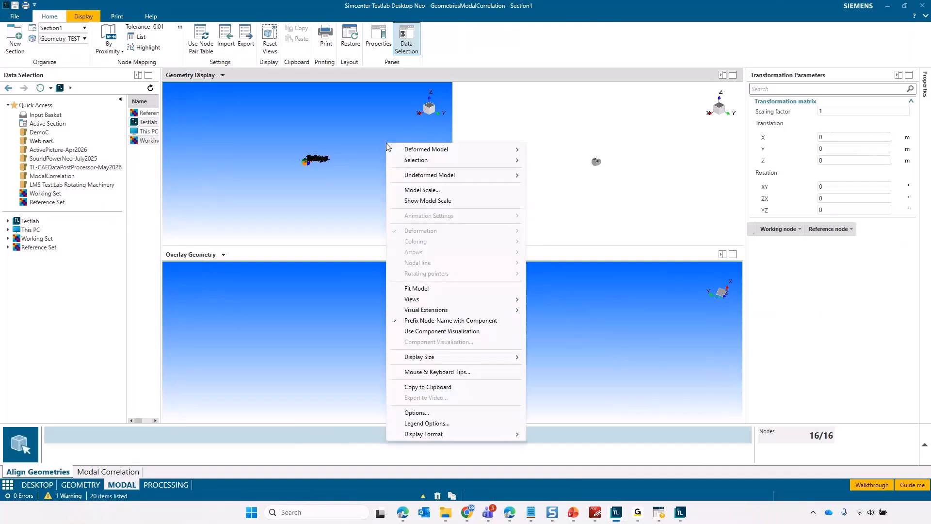
{"action": "left_click", "coordinate": [416, 288]}
{"action": "right_click", "coordinate": [530, 154]}
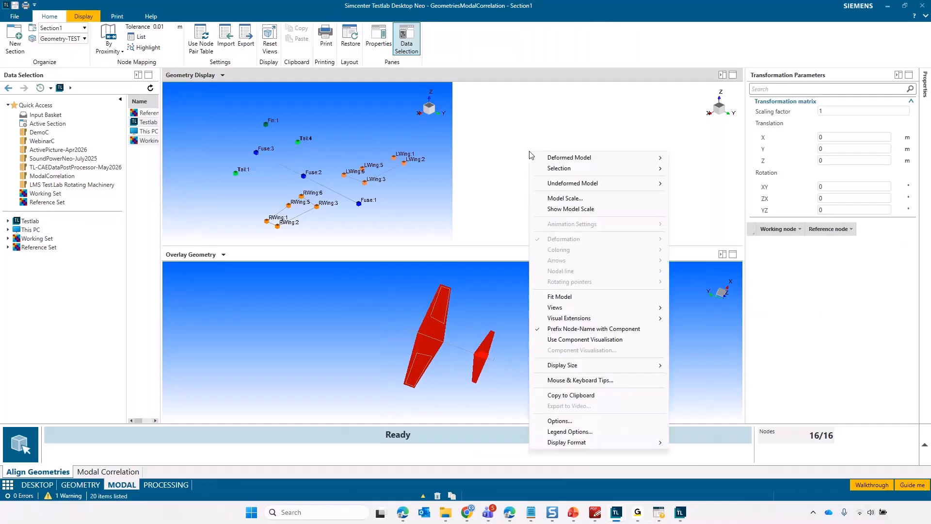
{"action": "left_click", "coordinate": [583, 296]}
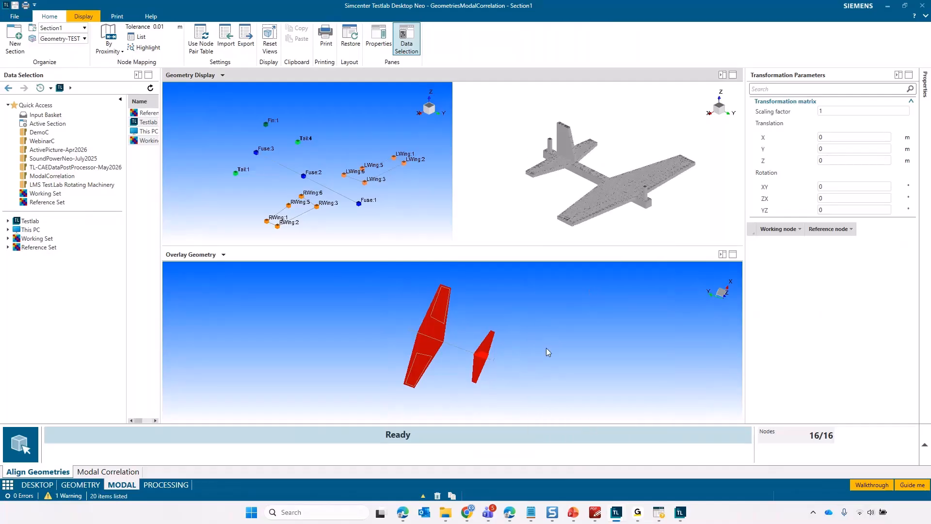
{"action": "left_click_drag", "start_coordinate": [465, 388], "coordinate": [446, 349]}
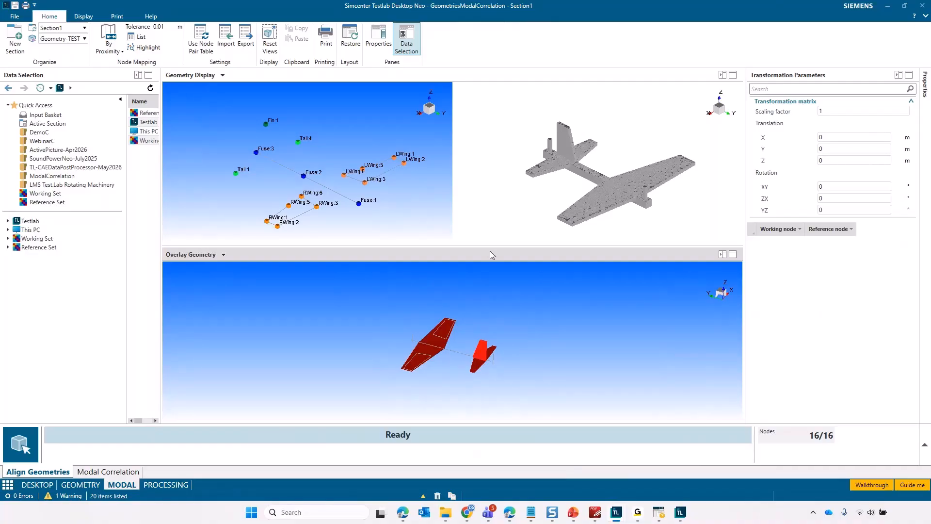
Step: Review which Simcenter Testlab add-ins are loaded, then return to the geometry alignment
{"action": "left_click", "coordinate": [8, 17]}
{"action": "left_click", "coordinate": [35, 145]}
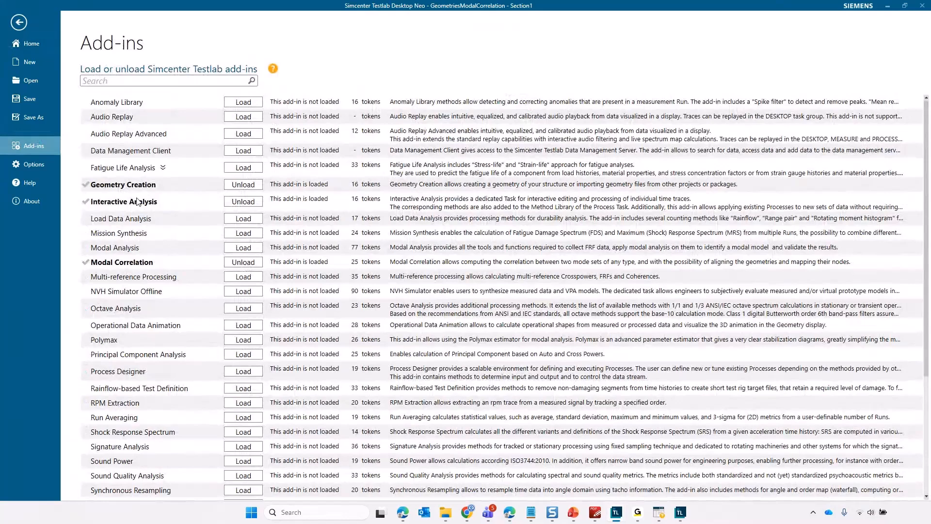
{"action": "left_click", "coordinate": [20, 25]}
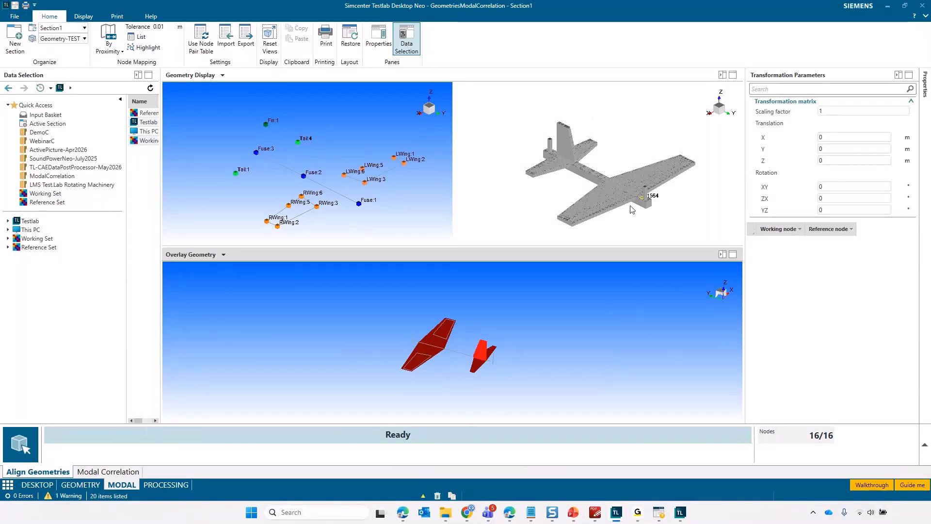
Step: Open Modal Correlation, enlarge the MAC matrix area, and fit the working and reference models in the geometry display
{"action": "left_click", "coordinate": [112, 470]}
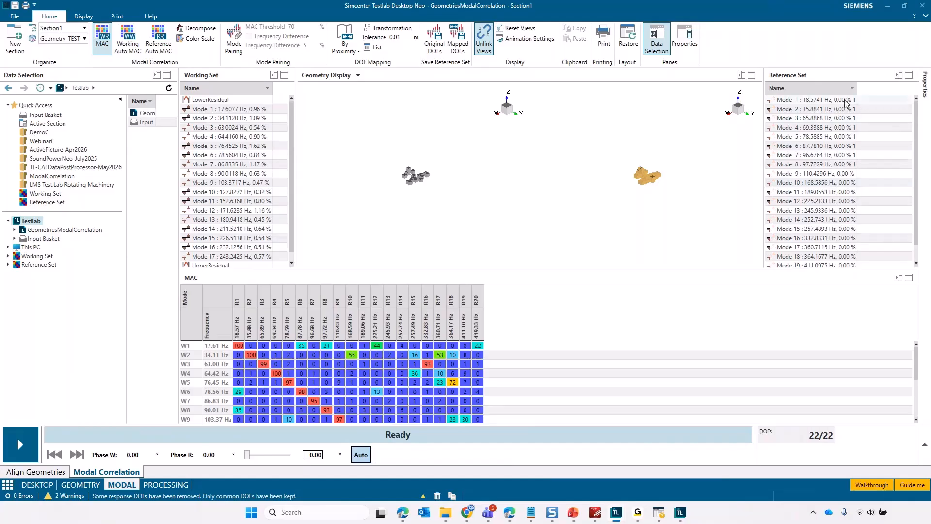
{"action": "left_click_drag", "start_coordinate": [676, 270], "coordinate": [677, 236]}
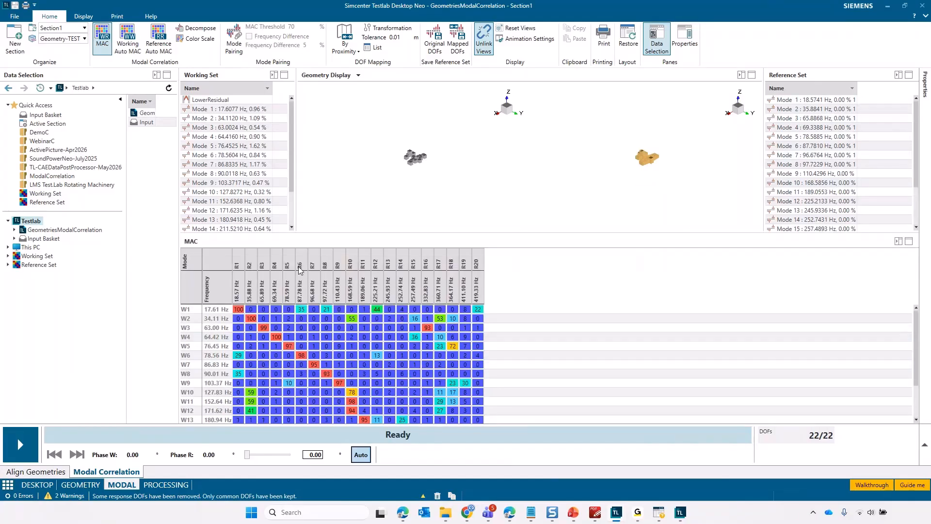
{"action": "right_click", "coordinate": [452, 187]}
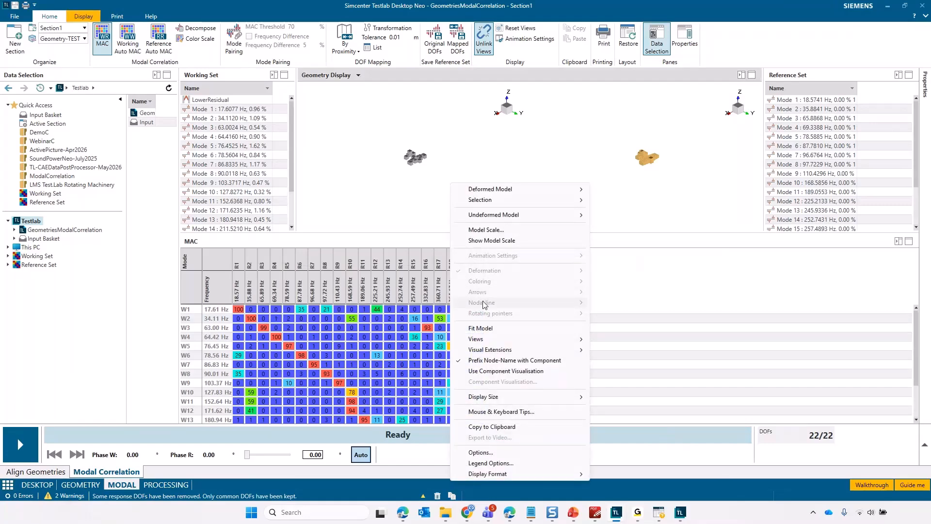
{"action": "left_click", "coordinate": [484, 329]}
{"action": "right_click", "coordinate": [591, 174]}
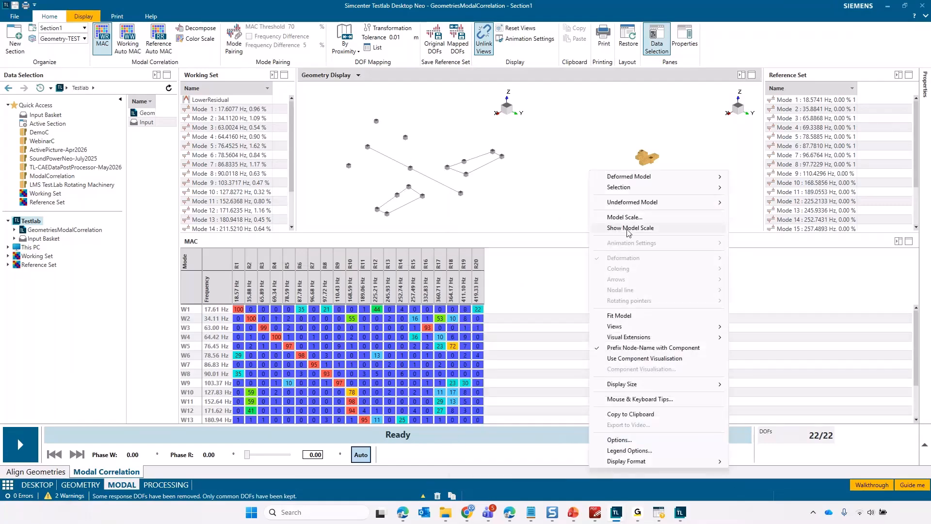
{"action": "left_click", "coordinate": [629, 318]}
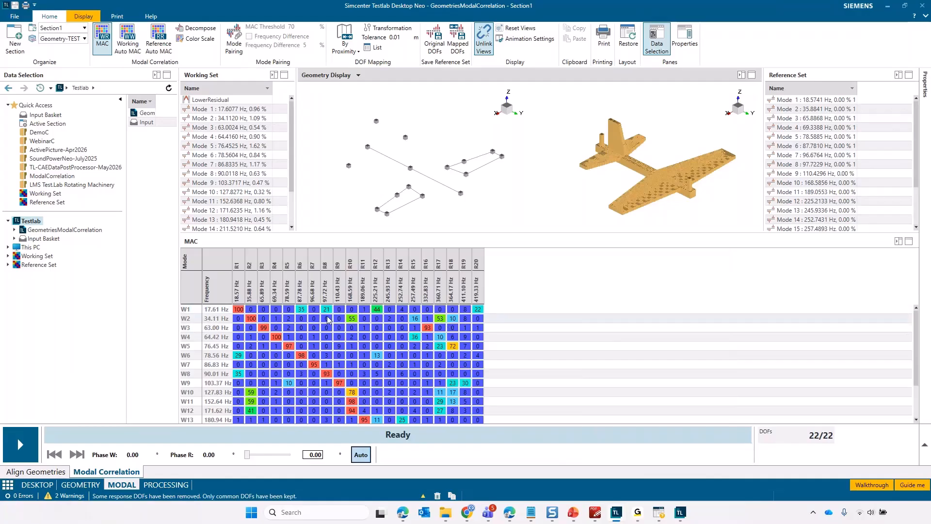
Step: Animate the W1 and R1 mode pair from the MAC matrix
{"action": "double_click", "coordinate": [239, 310]}
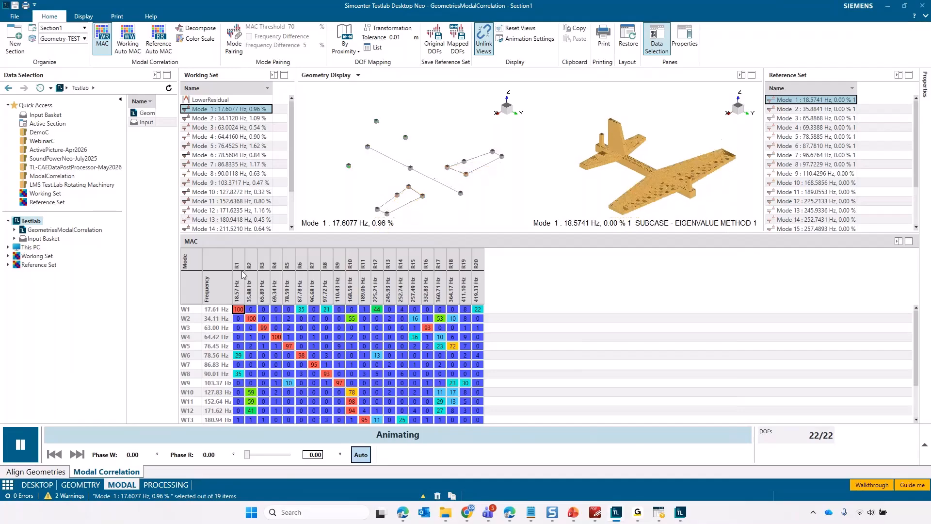
Step: Show the mode pairing table beside the MAC matrix and widen it to reveal its MPC and MAC columns
{"action": "left_click", "coordinate": [238, 53]}
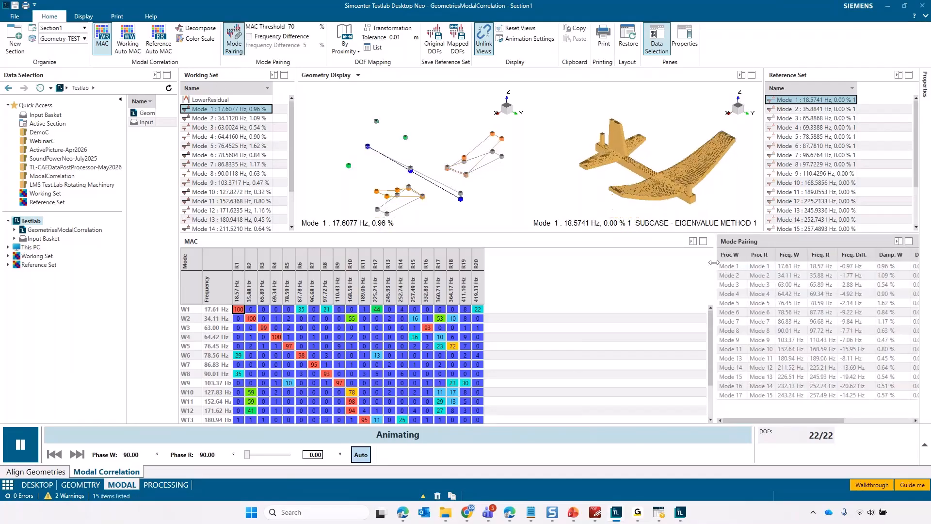
{"action": "left_click_drag", "start_coordinate": [714, 263], "coordinate": [566, 262]}
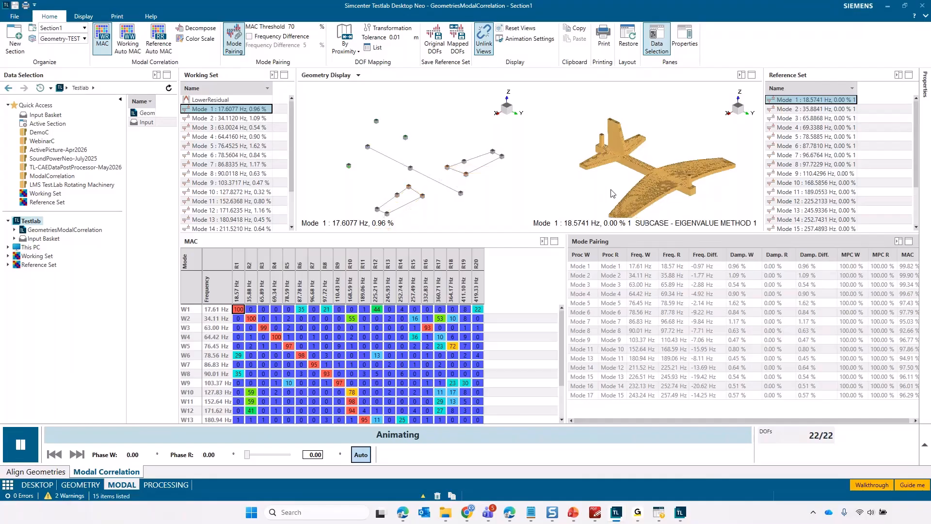
Step: Animate the W2–R2, W3–R3 and W3–R16 mode pairs from the MAC matrix to compare their shapes
{"action": "left_click", "coordinate": [252, 318]}
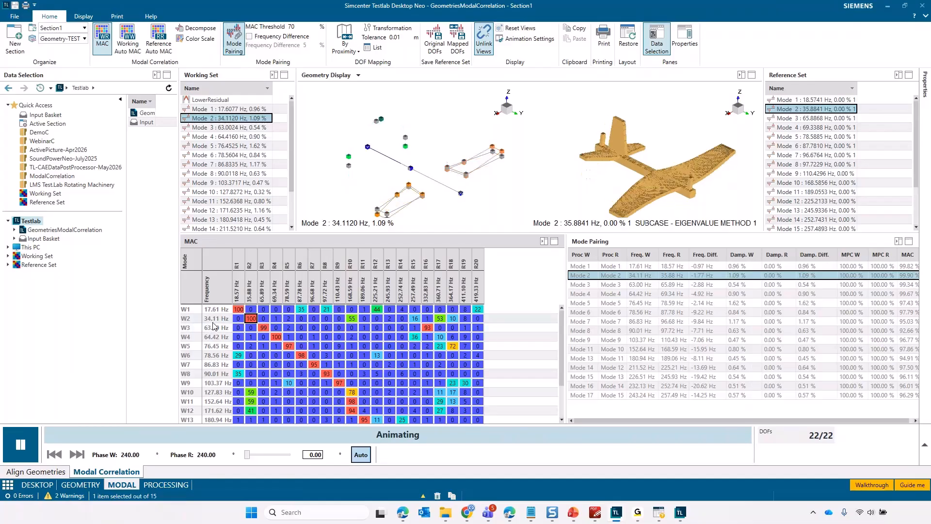
{"action": "left_click", "coordinate": [264, 329]}
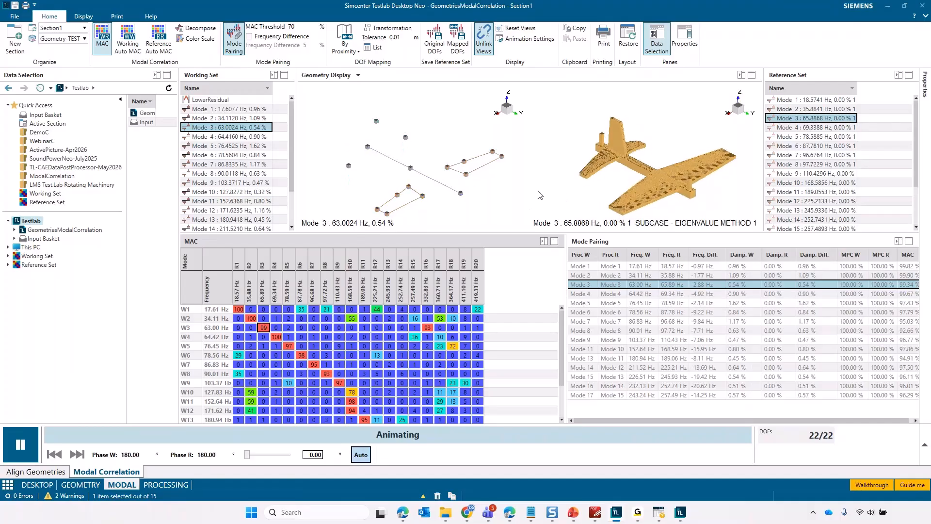
{"action": "left_click", "coordinate": [427, 328]}
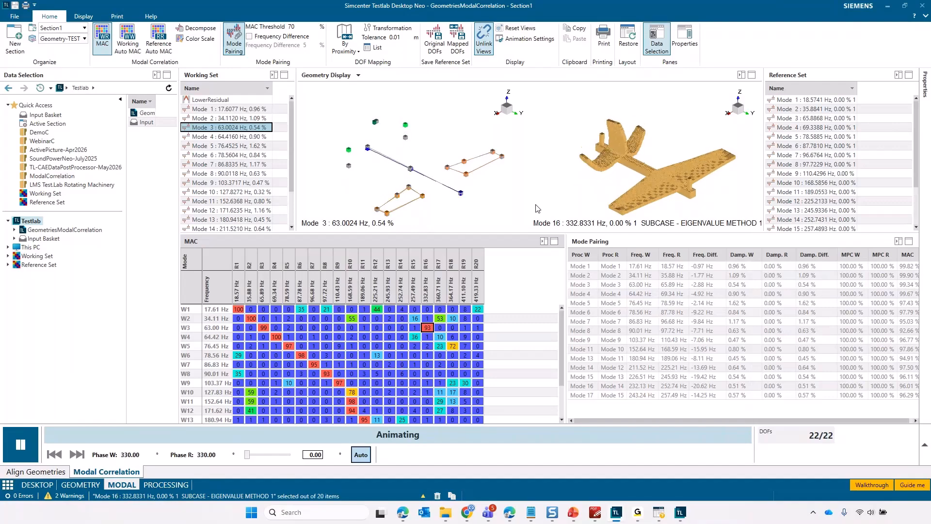
Step: Switch to the TestVsCAE project and copy the TEST and CAE FRF display as an embedded active picture
{"action": "mouse_move", "coordinate": [616, 512]}
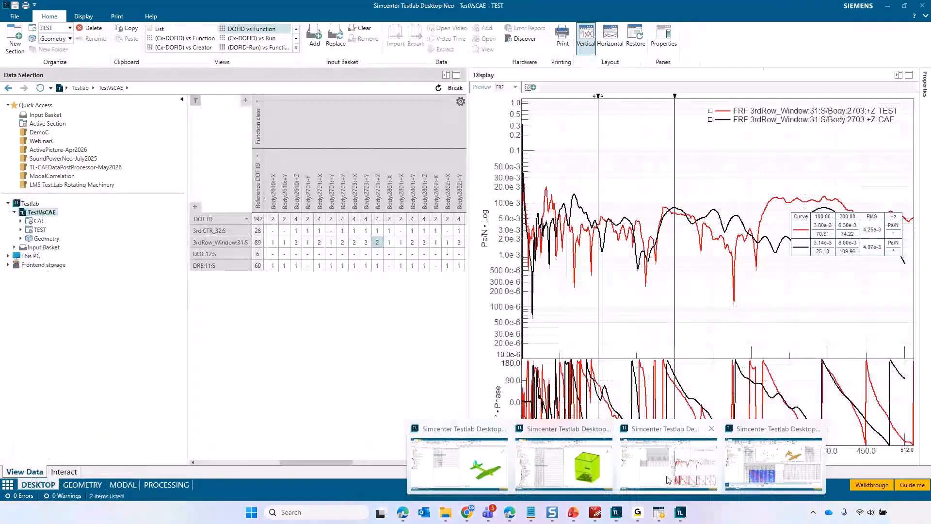
{"action": "left_click", "coordinate": [668, 474]}
{"action": "left_click", "coordinate": [696, 313]}
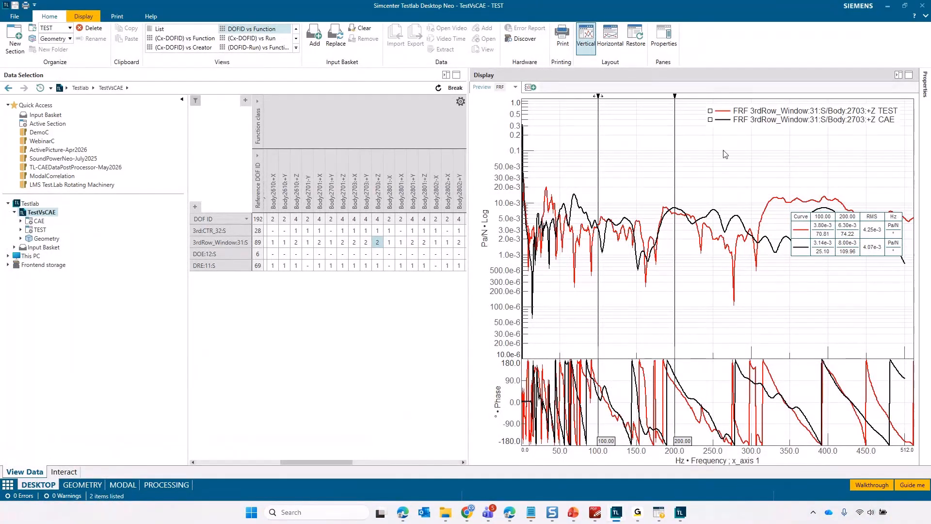
{"action": "left_click", "coordinate": [516, 87]}
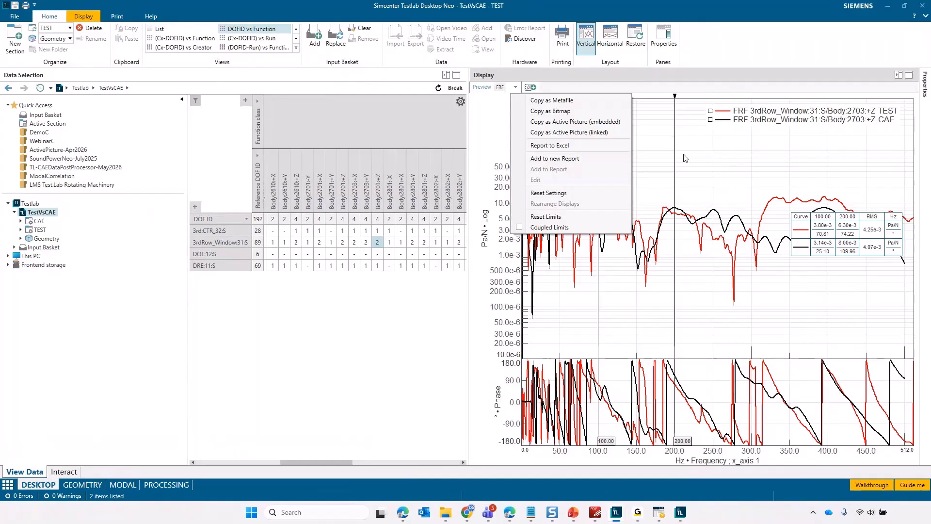
{"action": "left_click", "coordinate": [743, 183]}
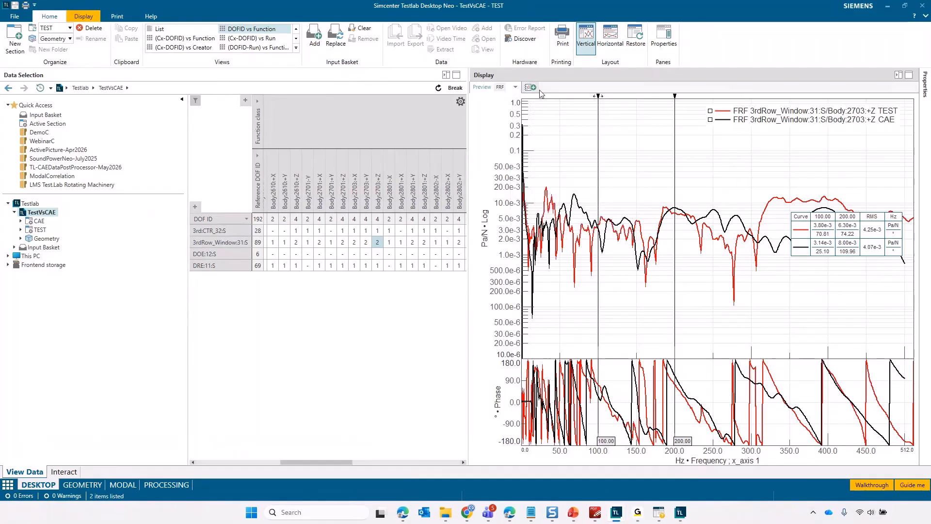
{"action": "left_click", "coordinate": [514, 87]}
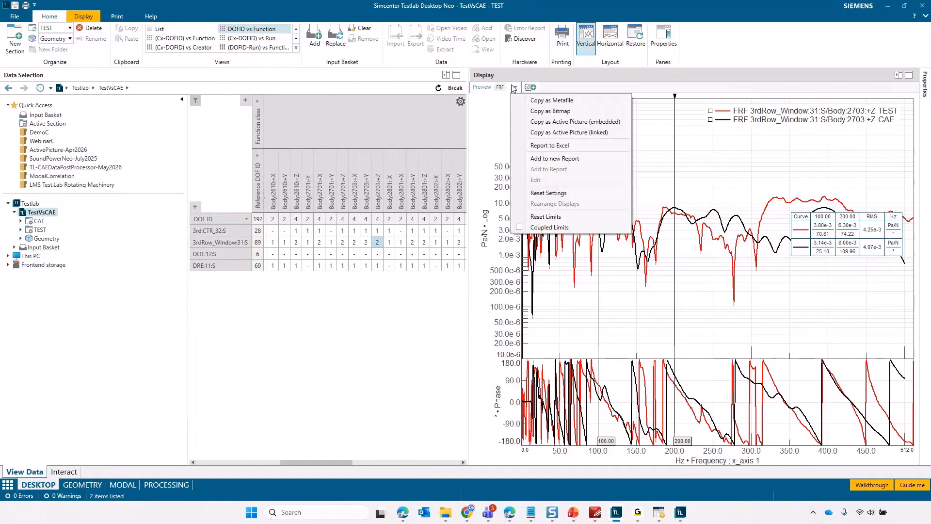
{"action": "left_click", "coordinate": [561, 123]}
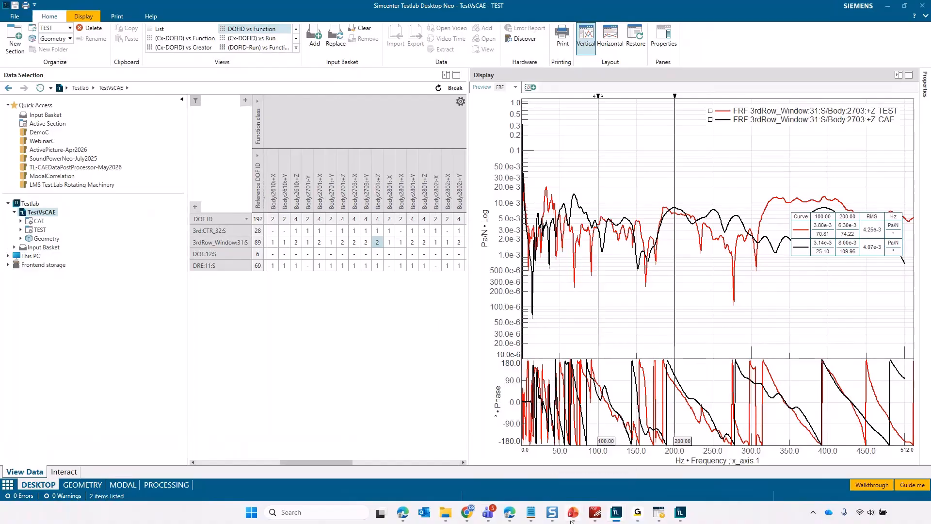
Step: Switch to PowerPoint, create a blank presentation, and paste the copied FRF active picture onto its first slide
{"action": "mouse_move", "coordinate": [574, 517]}
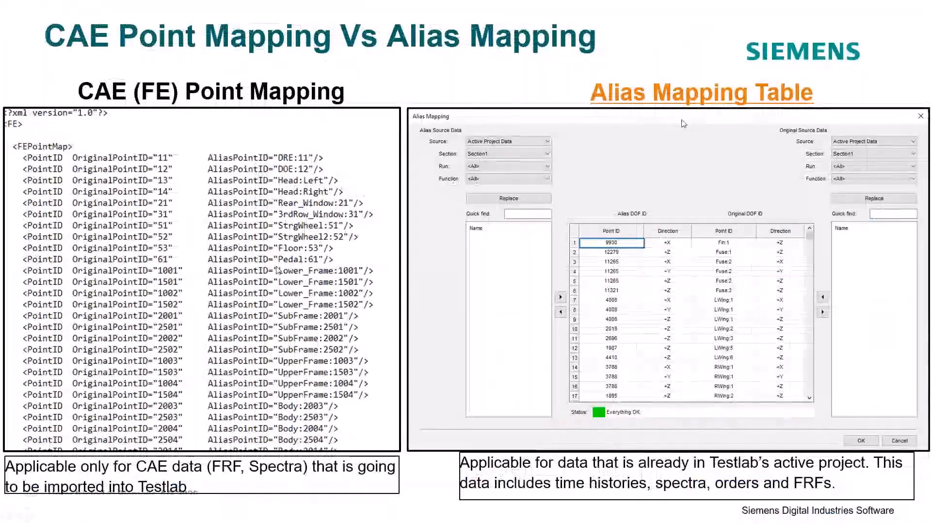
{"action": "left_click", "coordinate": [521, 463]}
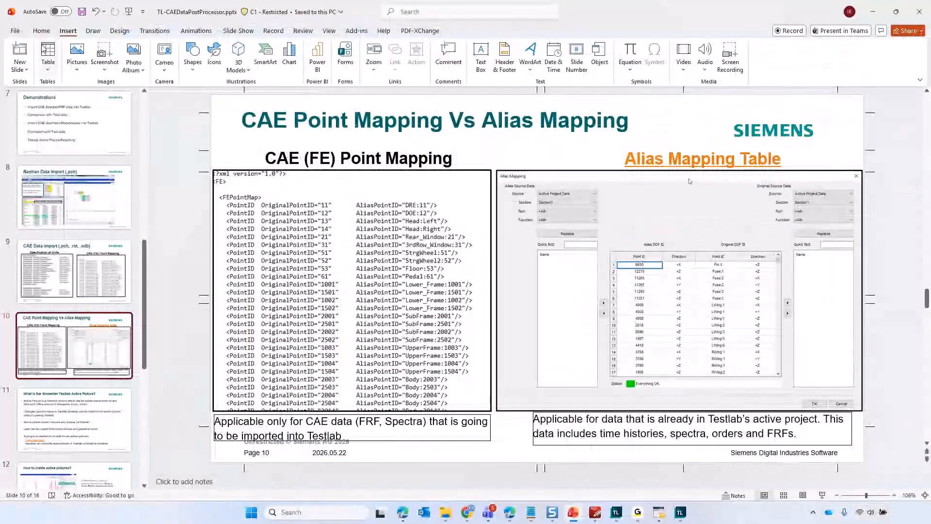
{"action": "left_click", "coordinate": [15, 31]}
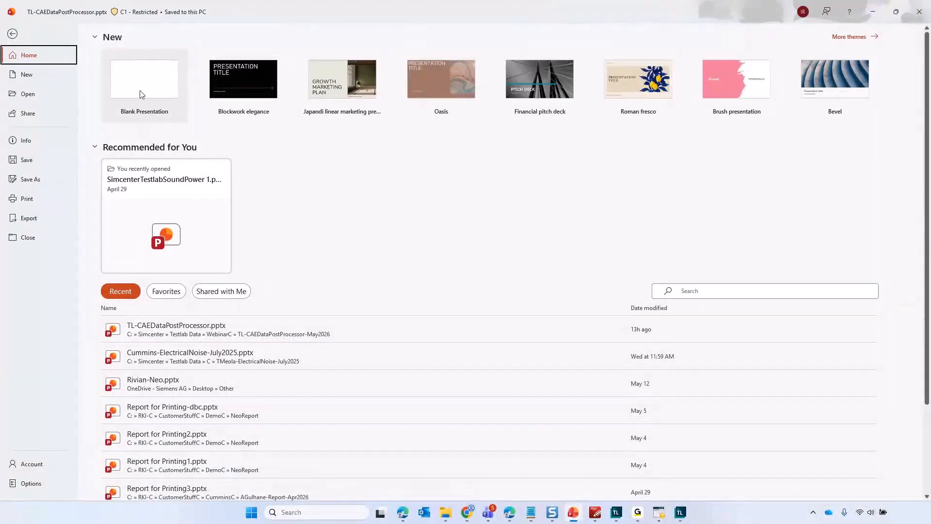
{"action": "left_click", "coordinate": [143, 110]}
{"action": "right_click", "coordinate": [266, 125]}
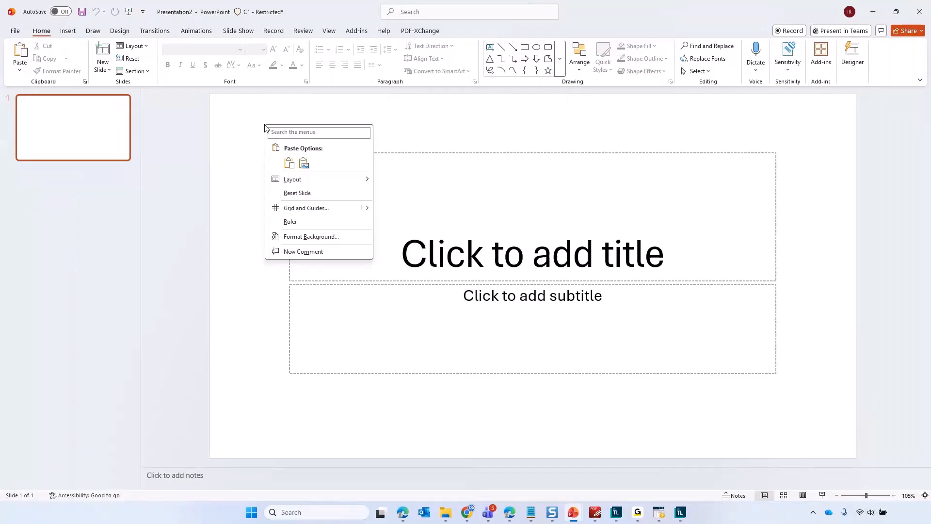
{"action": "left_click", "coordinate": [291, 164]}
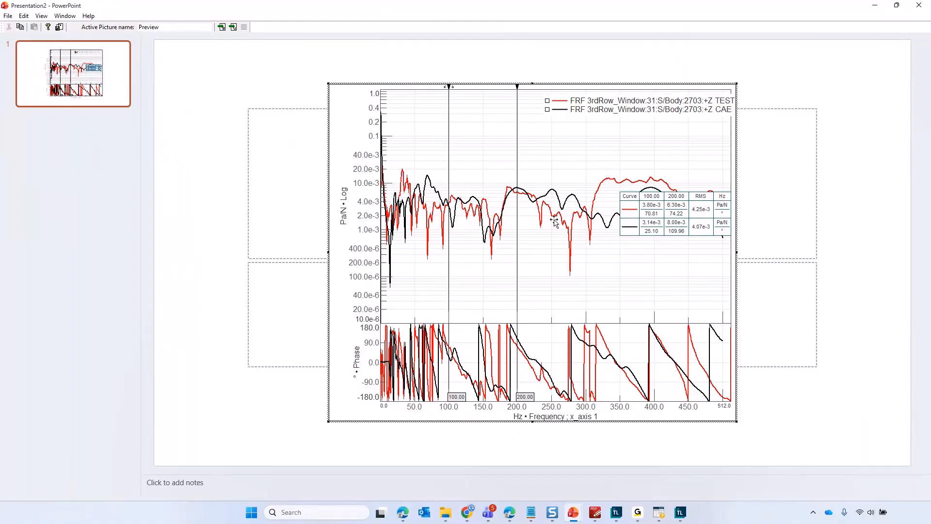
Step: Edit the pasted active picture so the area between the TEST and CAE curves is hatched, and return to the slide
{"action": "left_click_drag", "start_coordinate": [550, 164], "coordinate": [493, 159]}
{"action": "key", "text": "BackSpace"}
{"action": "right_click", "coordinate": [369, 189]}
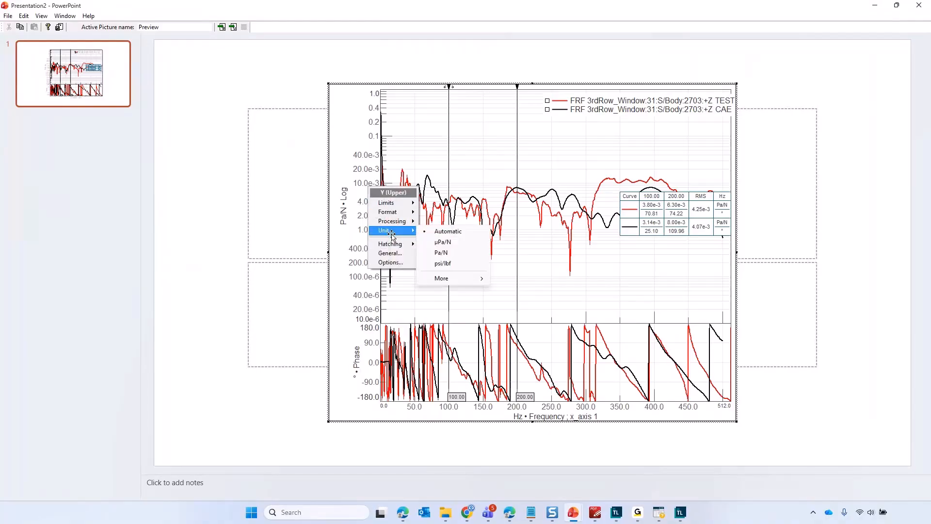
{"action": "mouse_move", "coordinate": [396, 244]}
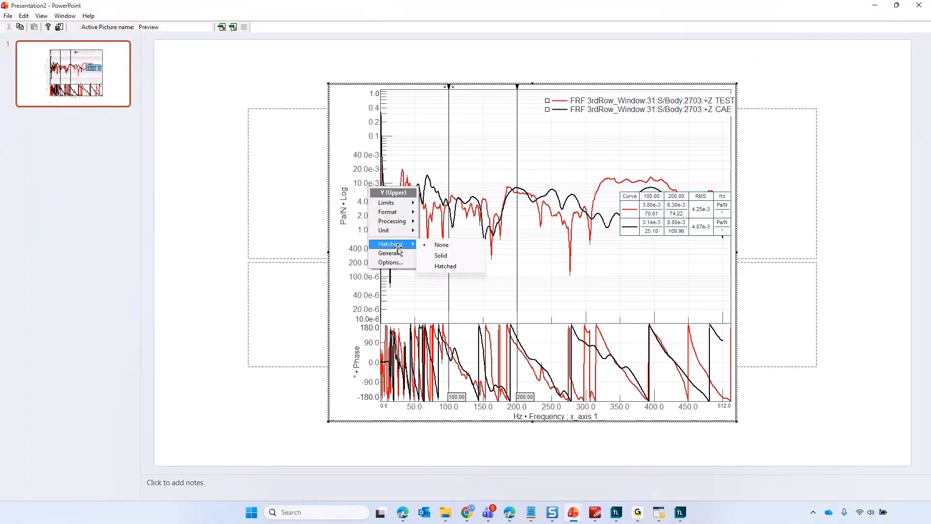
{"action": "left_click", "coordinate": [446, 267]}
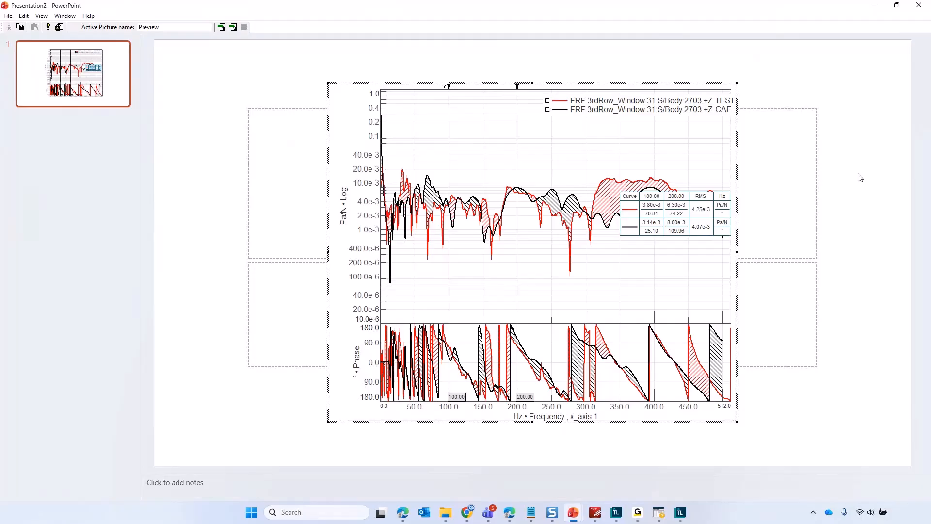
{"action": "left_click", "coordinate": [855, 185]}
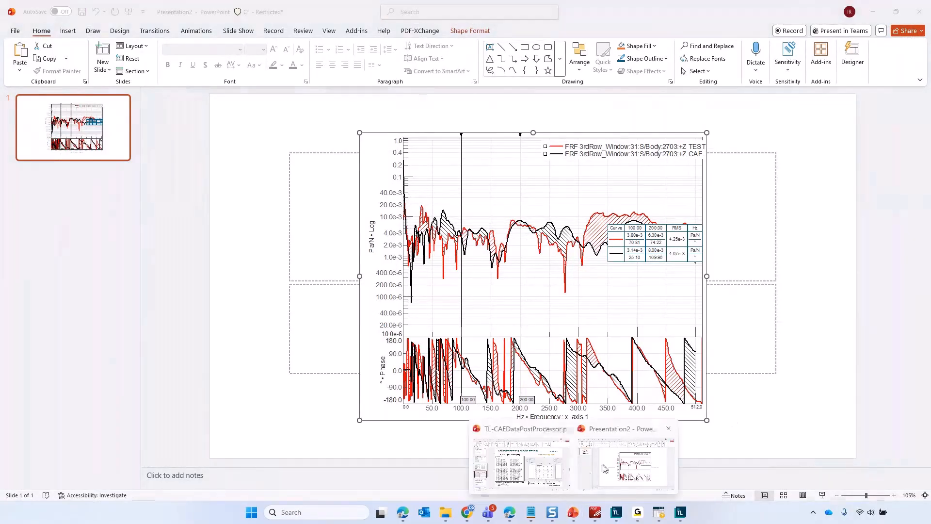
Step: Return to the TL-CAEDataPostProcessor.pptx presentation and present it from the current slide through to the Wrap-Up slide
{"action": "left_click", "coordinate": [564, 474]}
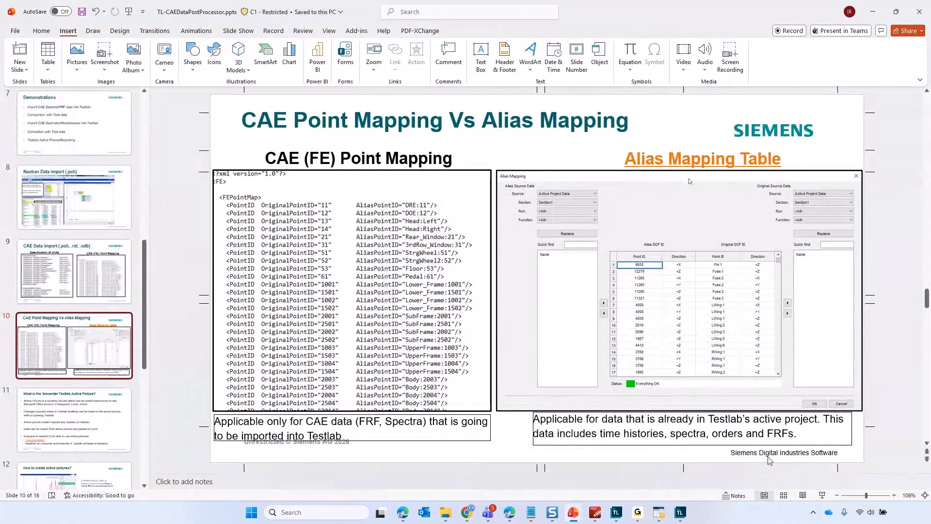
{"action": "left_click", "coordinate": [822, 495]}
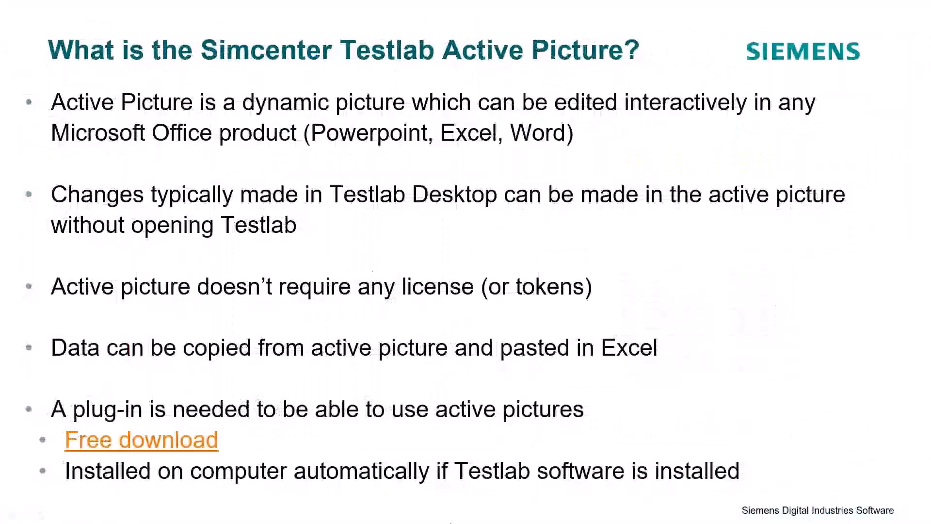
{"action": "left_click", "coordinate": [439, 351]}
{"action": "left_click", "coordinate": [439, 351]}
{"action": "left_click", "coordinate": [439, 350]}
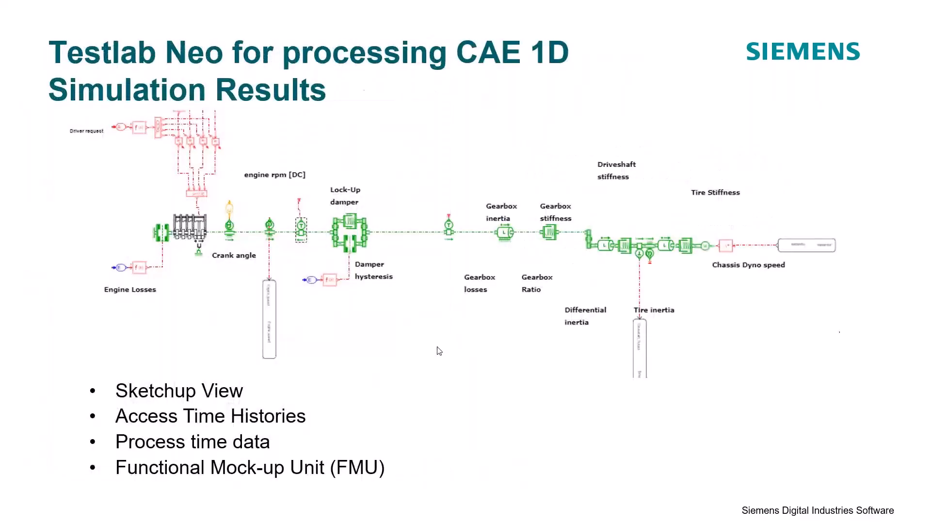
{"action": "left_click", "coordinate": [438, 351]}
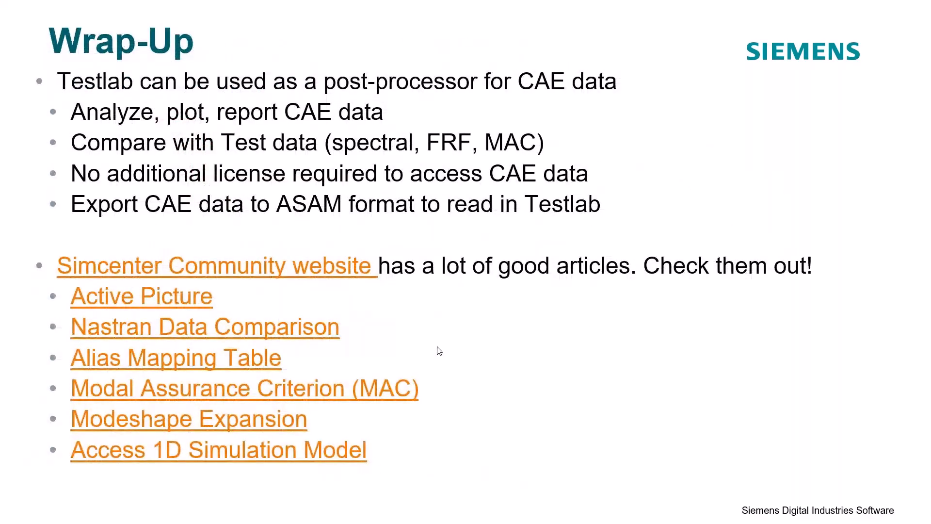